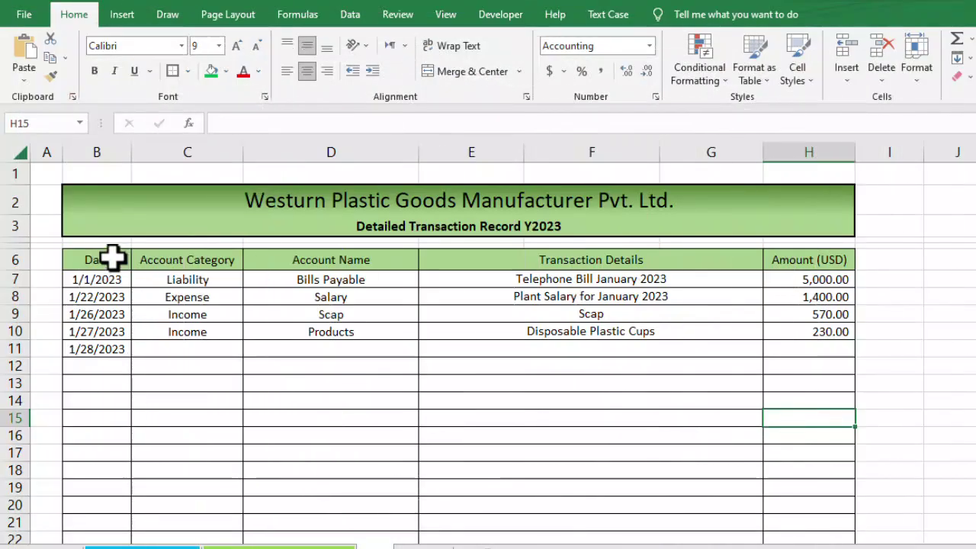
Examine the transaction table's layout, focusing on the Account Category, Account Name and Transaction Details columns.
{"action": "left_click_drag", "start_coordinate": [114, 258], "coordinate": [767, 385]}
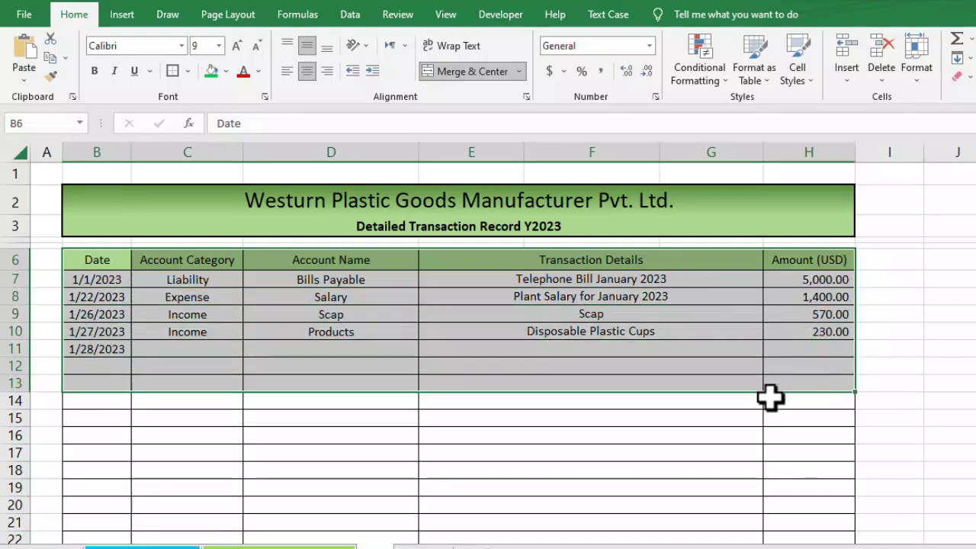
{"action": "left_click_drag", "start_coordinate": [211, 301], "coordinate": [196, 439]}
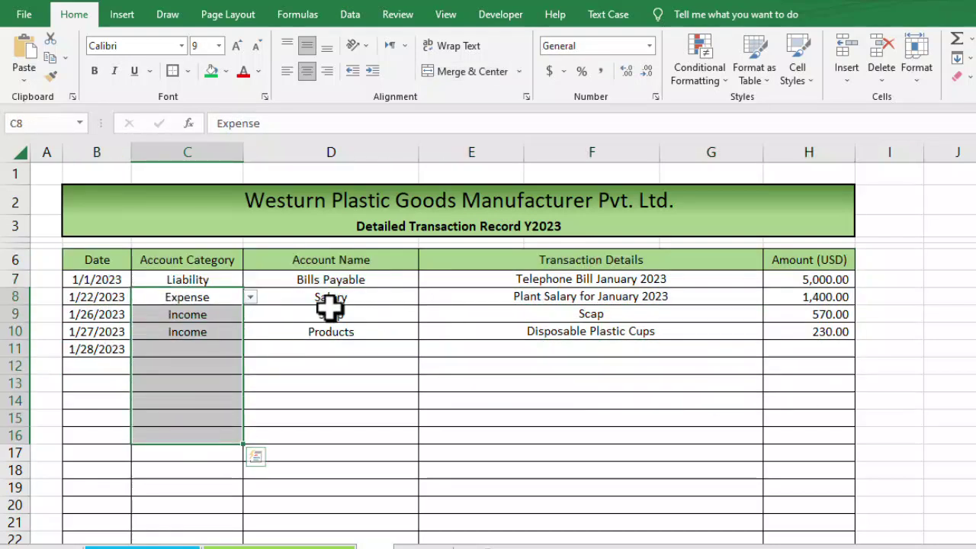
{"action": "left_click_drag", "start_coordinate": [335, 297], "coordinate": [328, 439]}
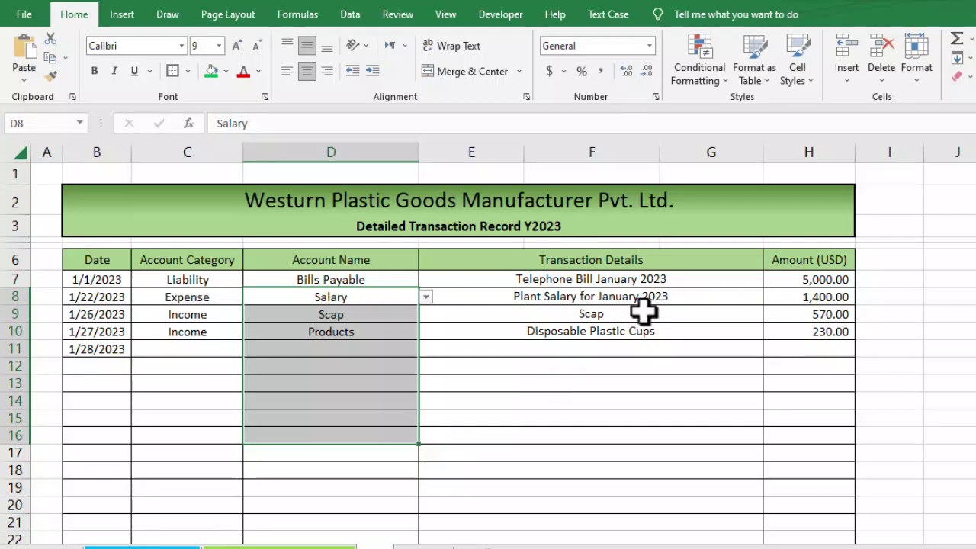
{"action": "left_click", "coordinate": [645, 312]}
{"action": "left_click_drag", "start_coordinate": [645, 327], "coordinate": [632, 386]}
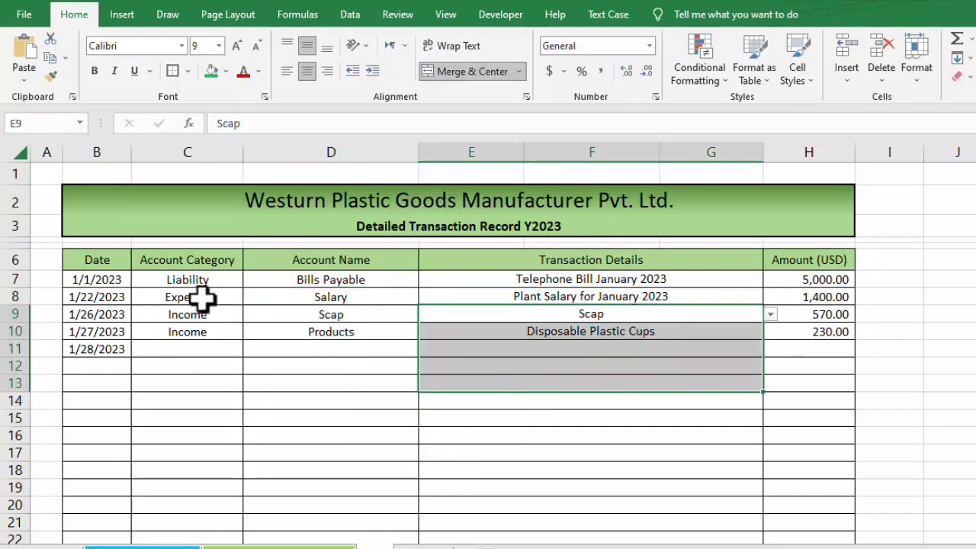
{"action": "left_click_drag", "start_coordinate": [203, 298], "coordinate": [232, 384]}
{"action": "left_click_drag", "start_coordinate": [388, 299], "coordinate": [377, 440]}
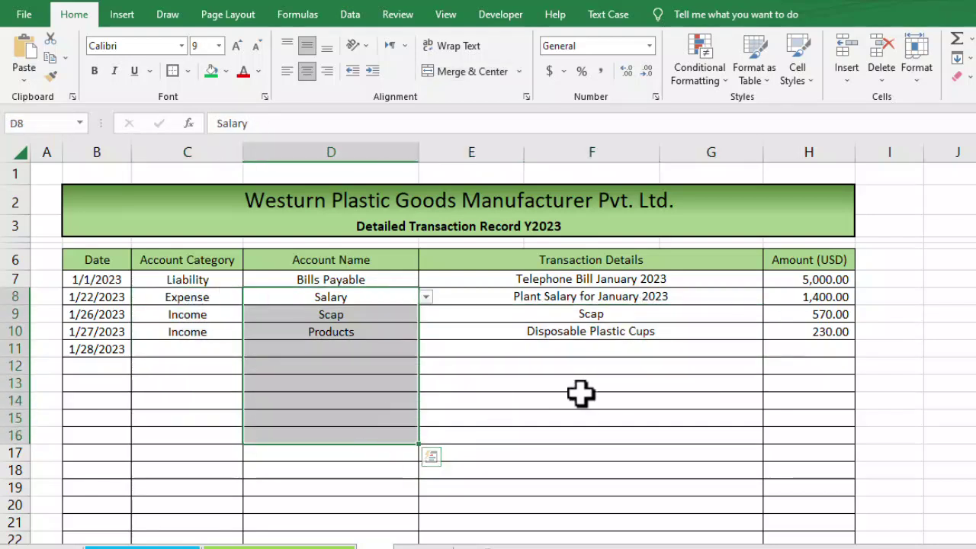
{"action": "left_click", "coordinate": [674, 349]}
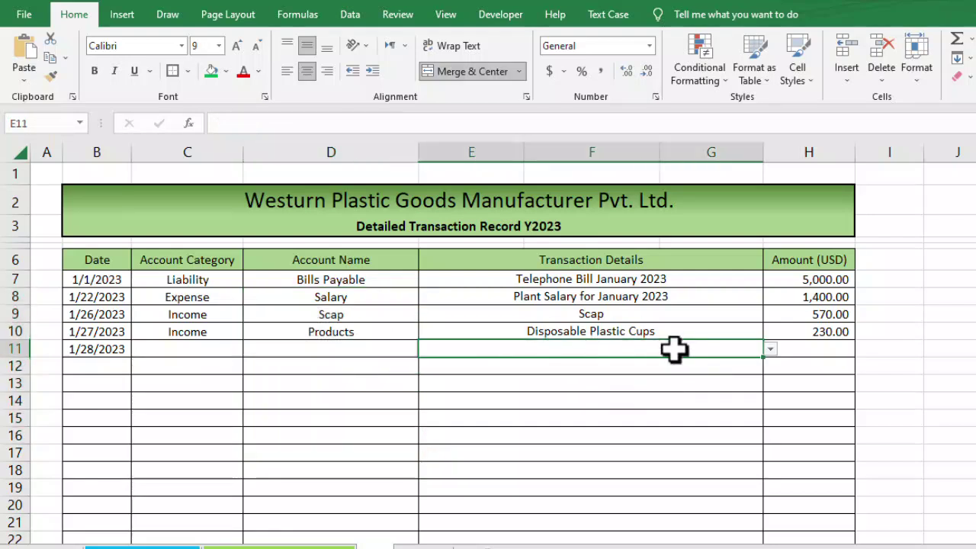
Examine the recorded transaction rows, the incomplete row 11, and the Date and Amount (USD) columns.
{"action": "left_click_drag", "start_coordinate": [92, 279], "coordinate": [732, 312]}
{"action": "left_click", "coordinate": [791, 303]}
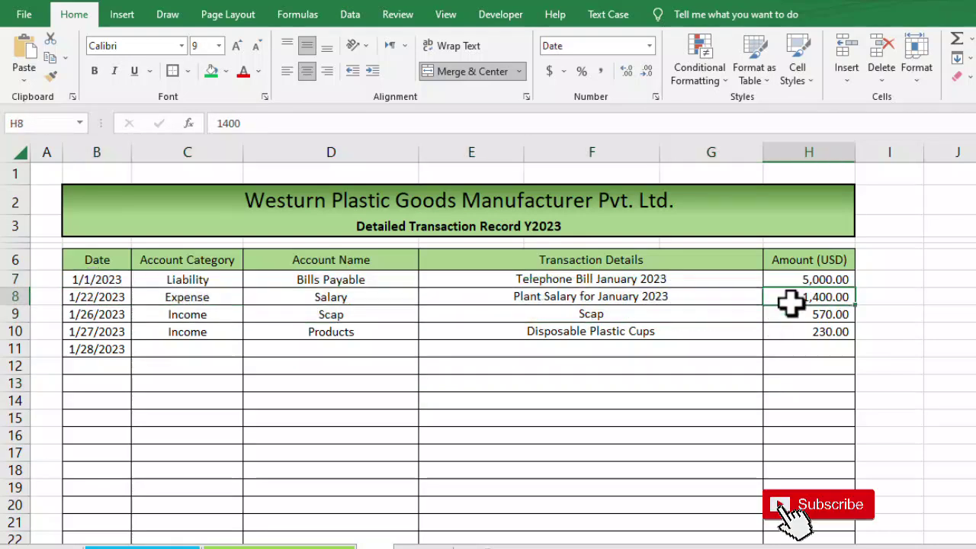
{"action": "left_click_drag", "start_coordinate": [194, 353], "coordinate": [778, 358]}
{"action": "left_click", "coordinate": [221, 351]}
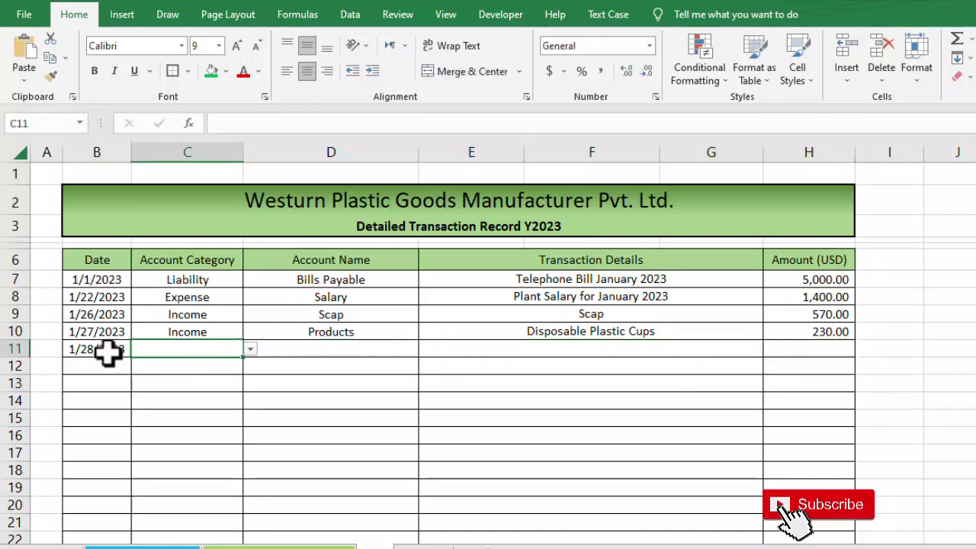
{"action": "left_click_drag", "start_coordinate": [96, 298], "coordinate": [95, 351]}
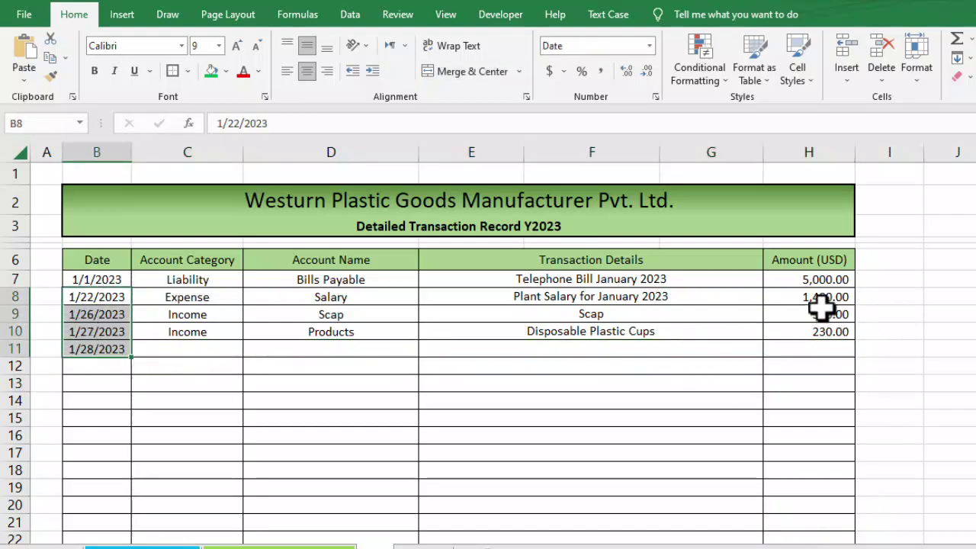
{"action": "left_click_drag", "start_coordinate": [821, 301], "coordinate": [819, 366]}
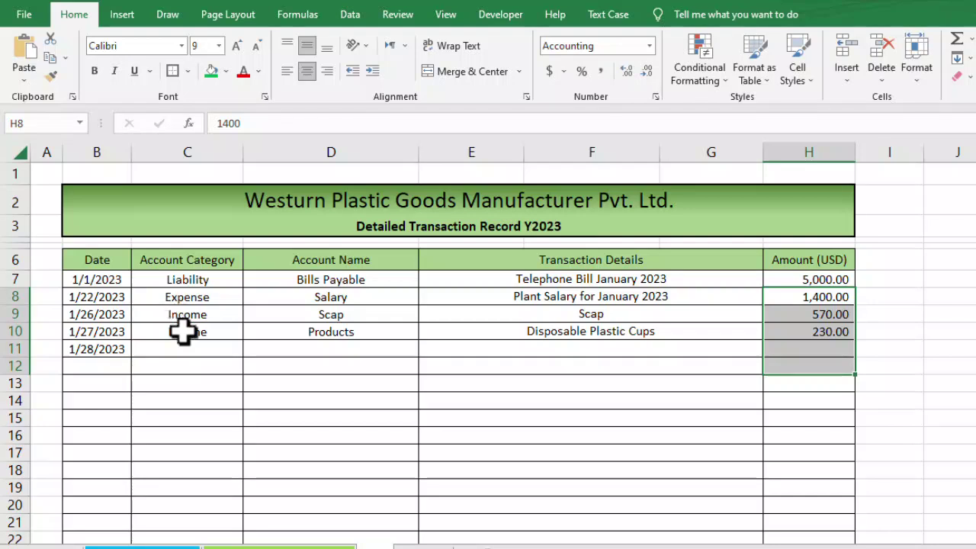
{"action": "left_click_drag", "start_coordinate": [183, 330], "coordinate": [665, 375]}
{"action": "left_click", "coordinate": [428, 416]}
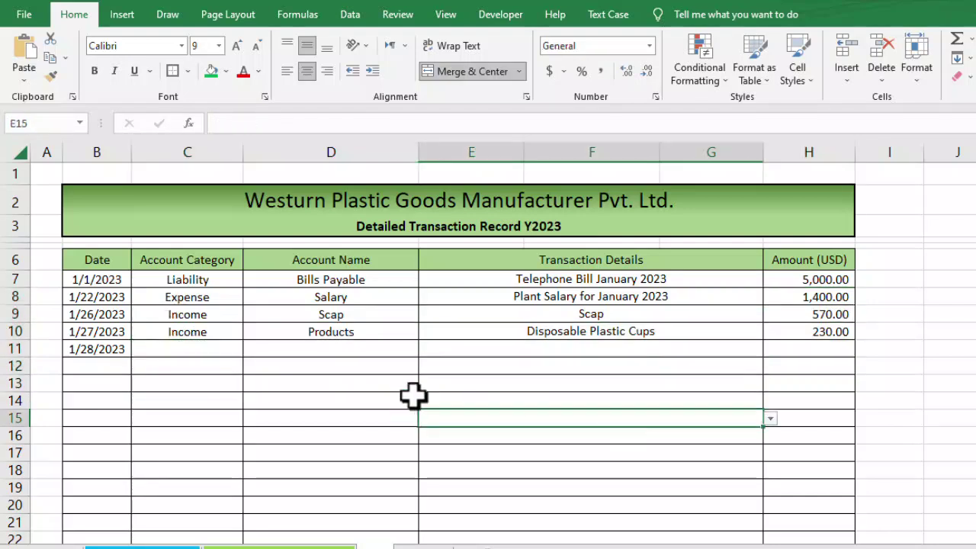
Check the Account Category source list in B3:B8 on the lists sheet, returning to the transaction record.
{"action": "left_click", "coordinate": [197, 351]}
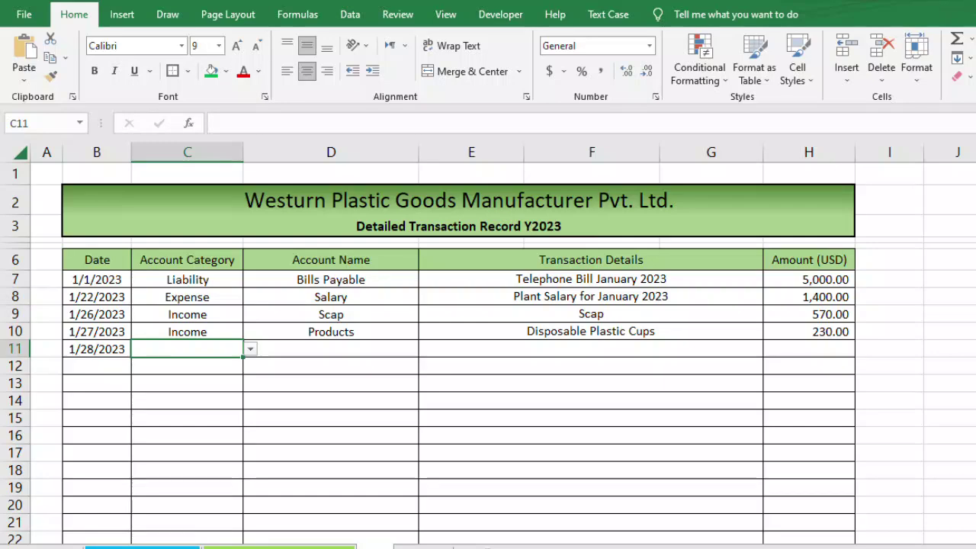
{"action": "left_click", "coordinate": [252, 542]}
{"action": "left_click", "coordinate": [120, 200]}
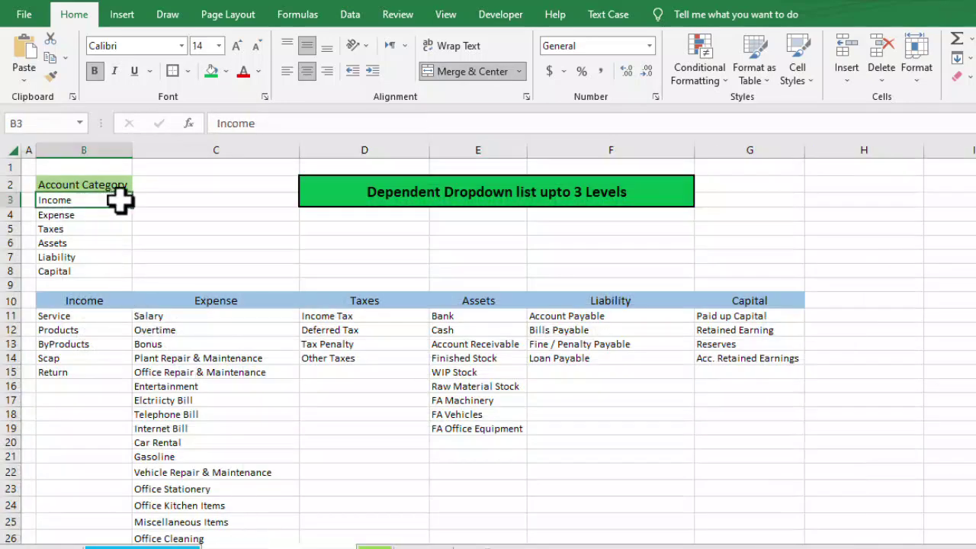
{"action": "left_click_drag", "start_coordinate": [120, 200], "coordinate": [113, 264]}
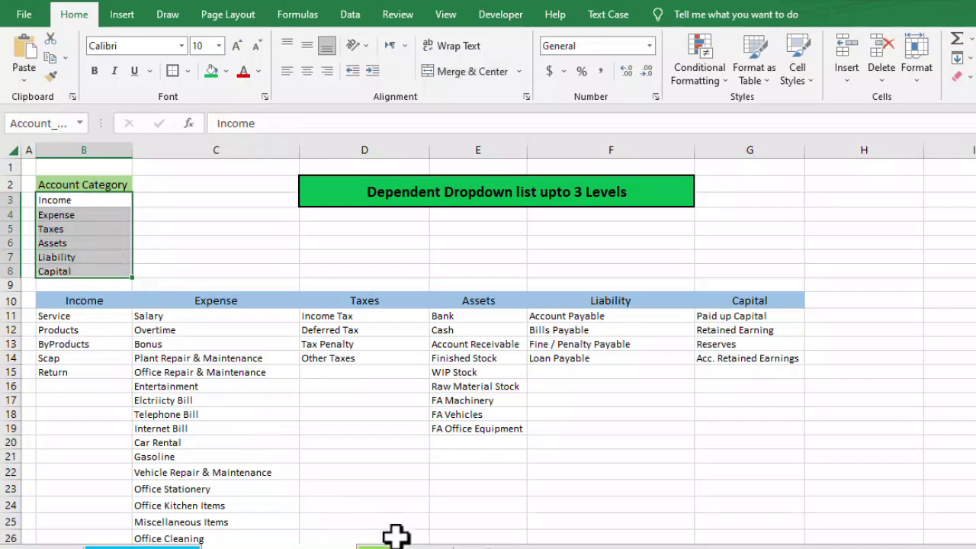
{"action": "left_click", "coordinate": [375, 544]}
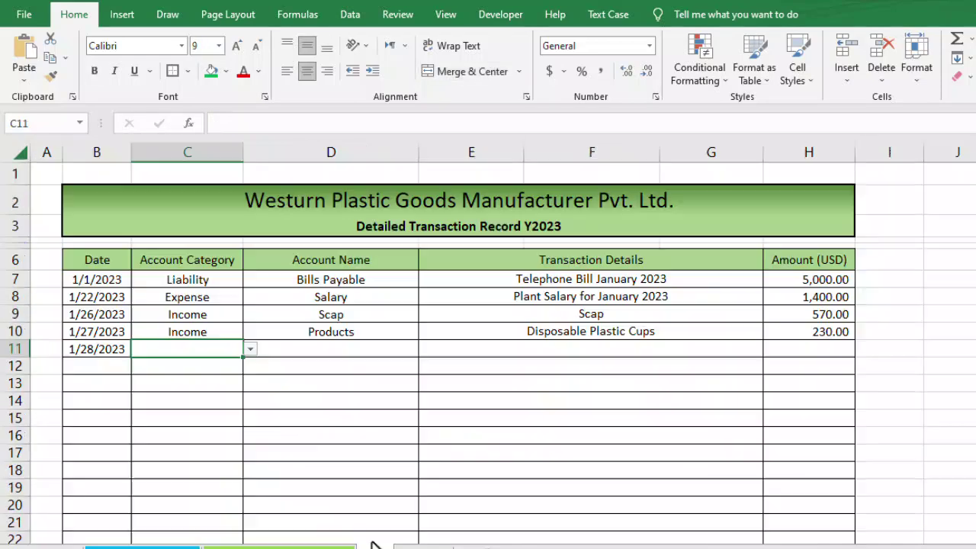
Set the 1/28/2023 transaction in row 11 to account category Income and account name Products.
{"action": "left_click", "coordinate": [248, 350]}
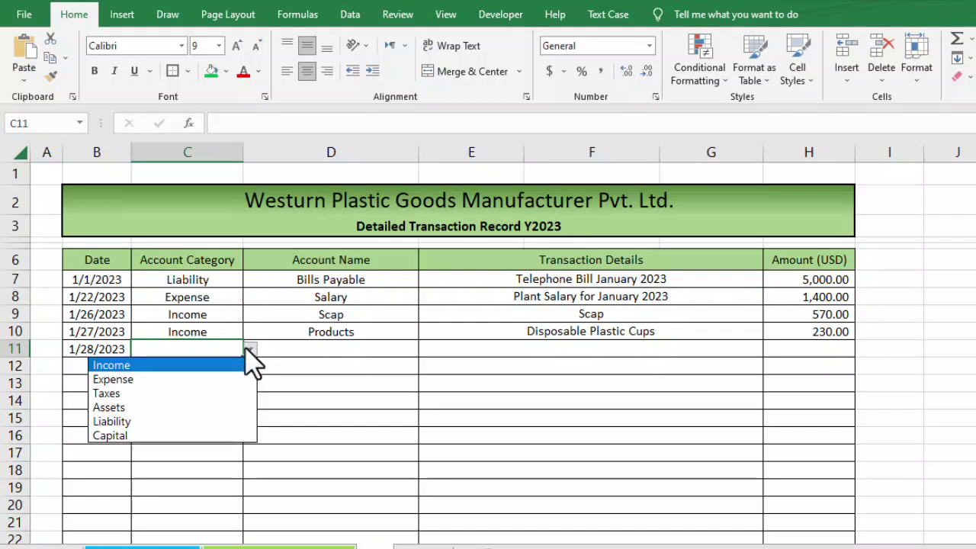
{"action": "left_click", "coordinate": [211, 369]}
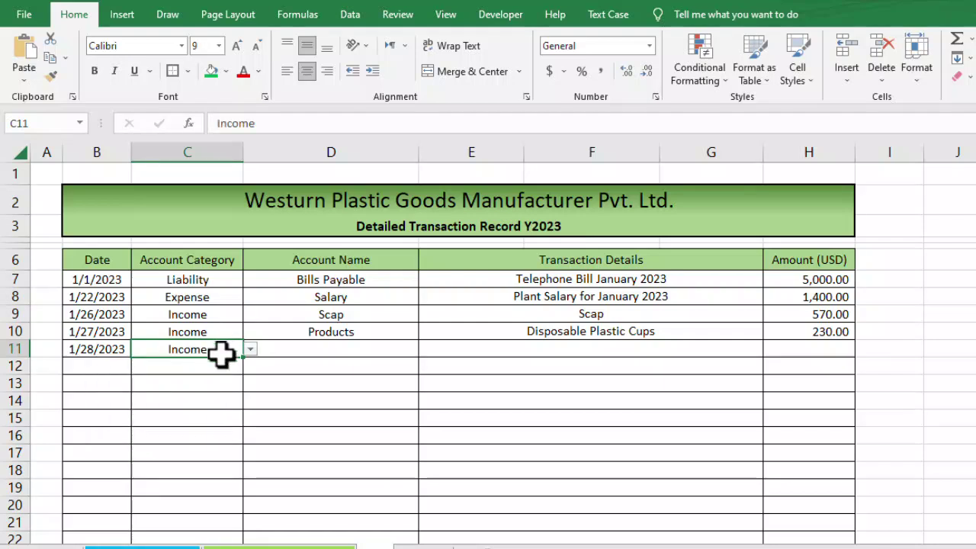
{"action": "left_click", "coordinate": [350, 349]}
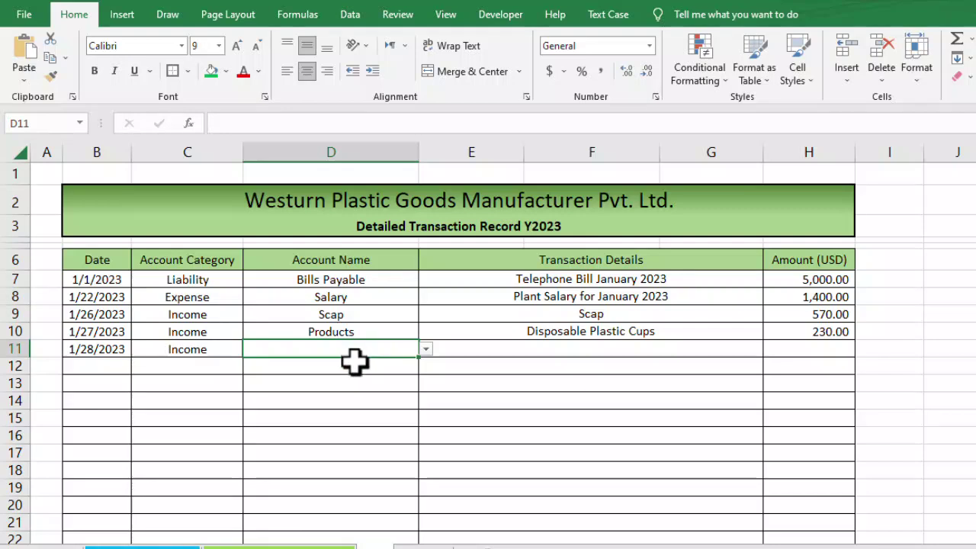
{"action": "left_click", "coordinate": [427, 350]}
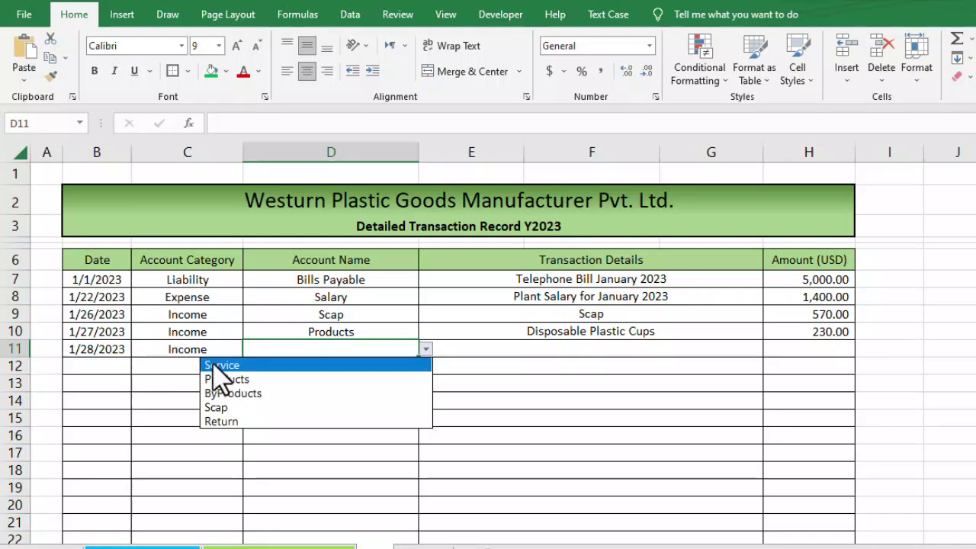
{"action": "left_click", "coordinate": [278, 381]}
{"action": "left_click", "coordinate": [320, 388]}
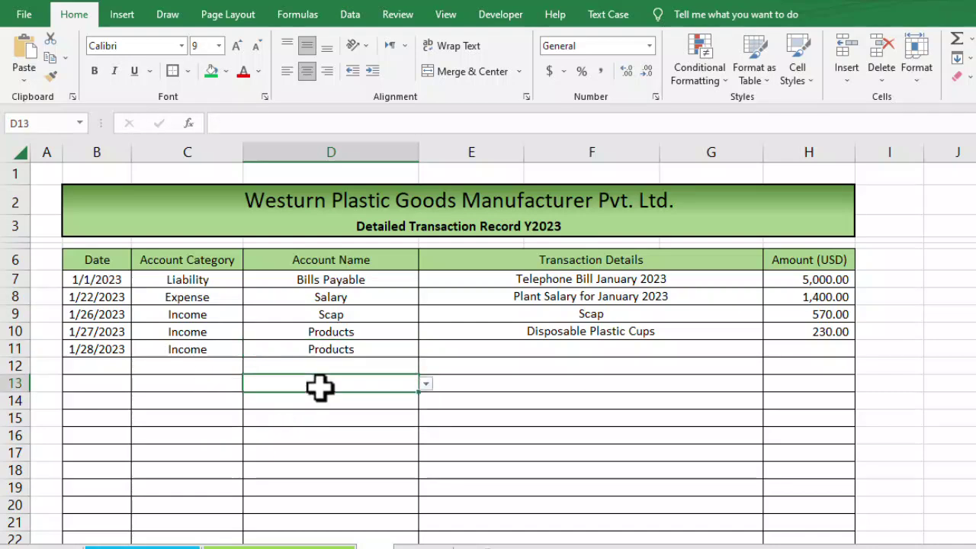
Change row 11's account category to Expense and its account name to Salary.
{"action": "left_click", "coordinate": [215, 349]}
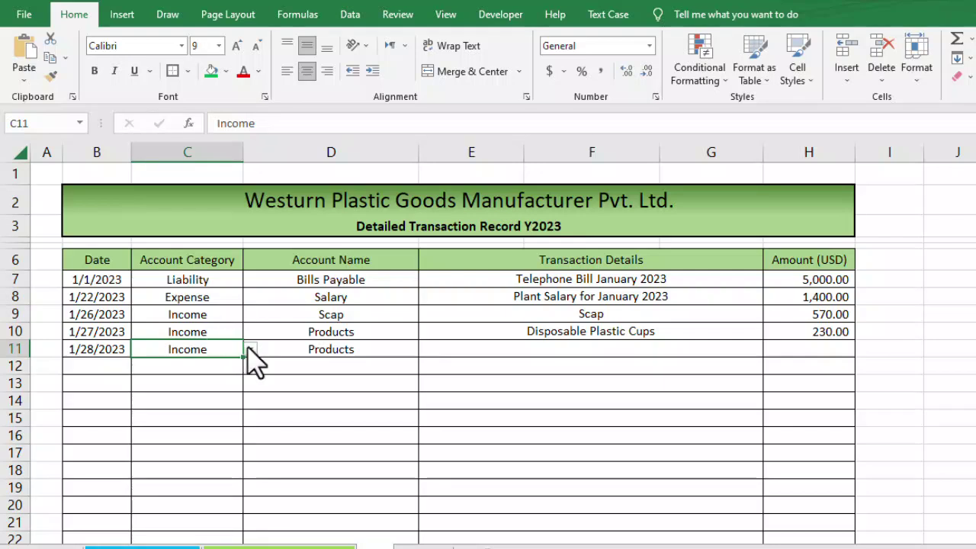
{"action": "left_click", "coordinate": [248, 350]}
{"action": "left_click", "coordinate": [204, 378]}
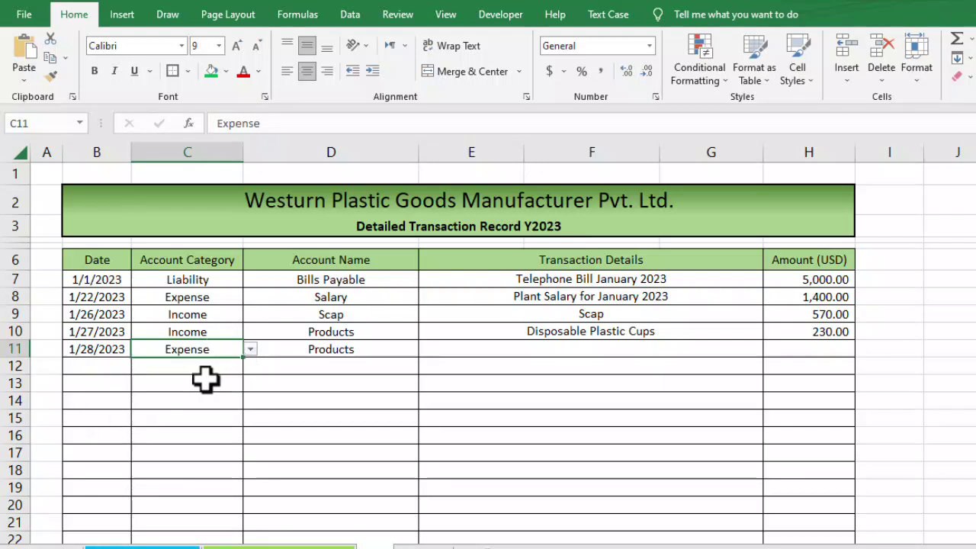
{"action": "left_click", "coordinate": [412, 357]}
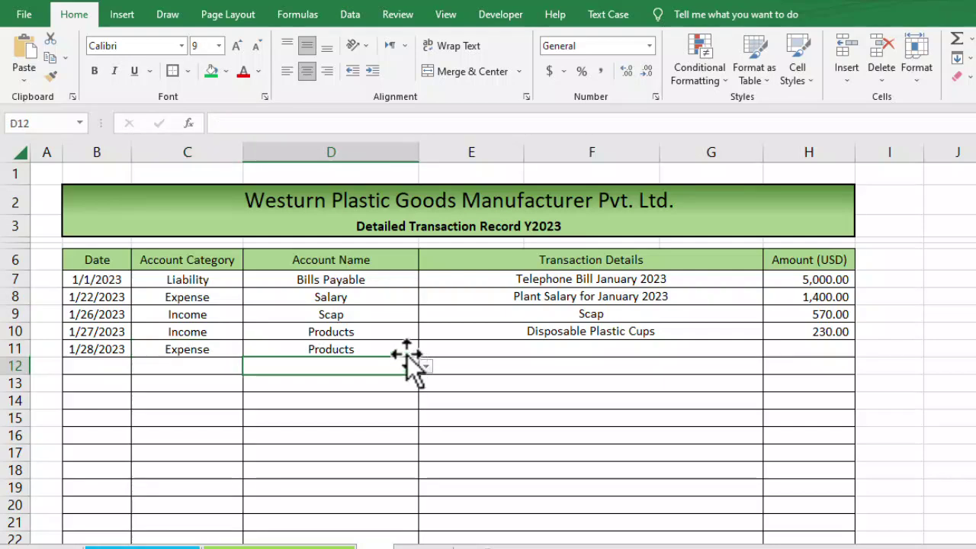
{"action": "left_click", "coordinate": [426, 350]}
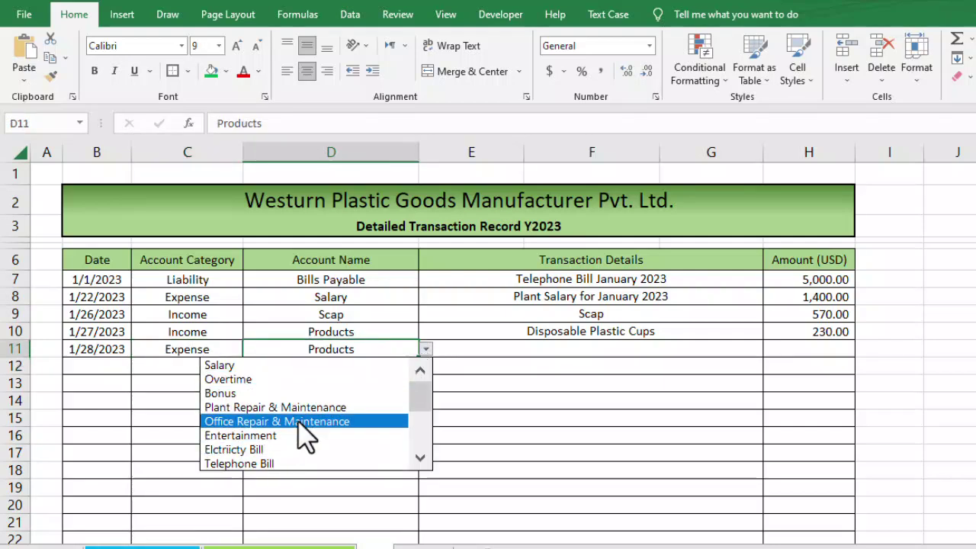
{"action": "left_click", "coordinate": [183, 366]}
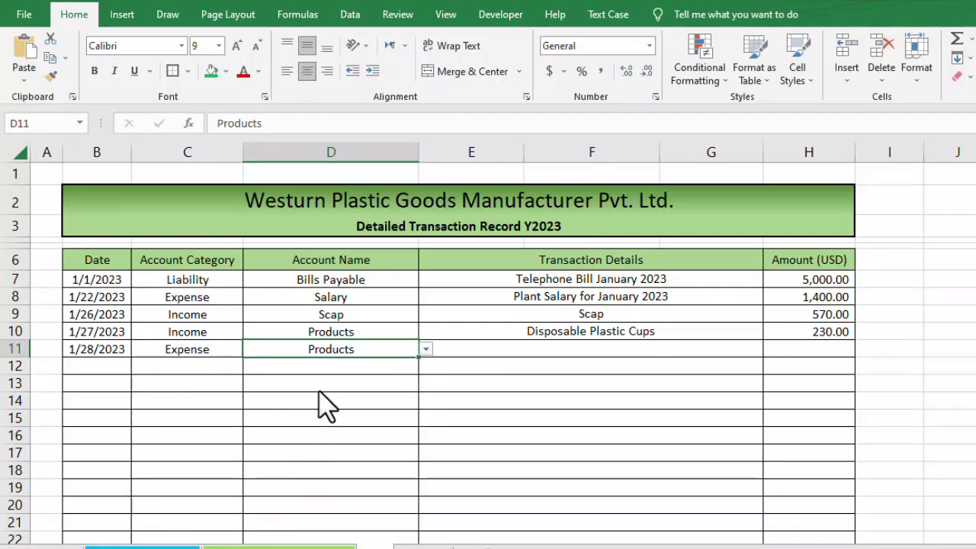
{"action": "key", "text": "alt+Down"}
{"action": "left_click", "coordinate": [389, 365]}
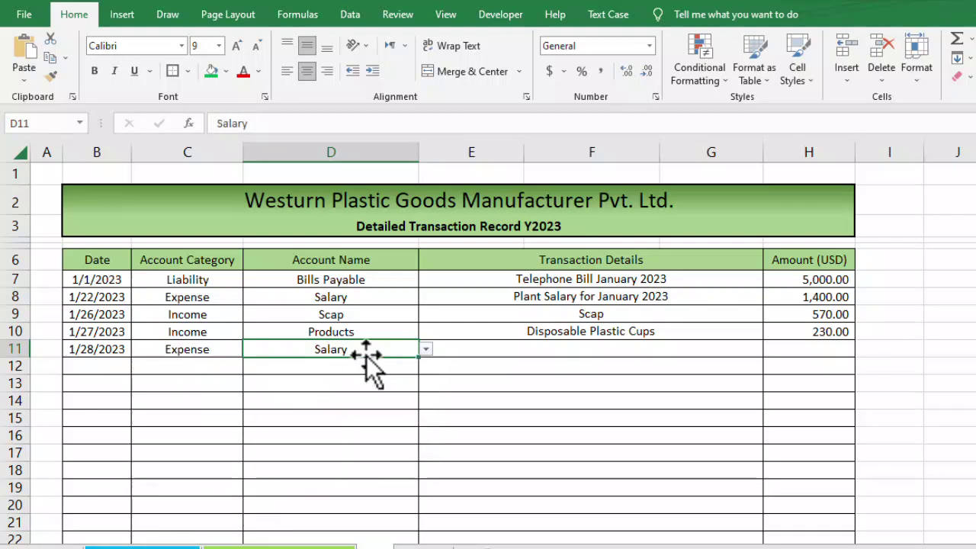
{"action": "left_click", "coordinate": [215, 349]}
{"action": "left_click", "coordinate": [284, 345]}
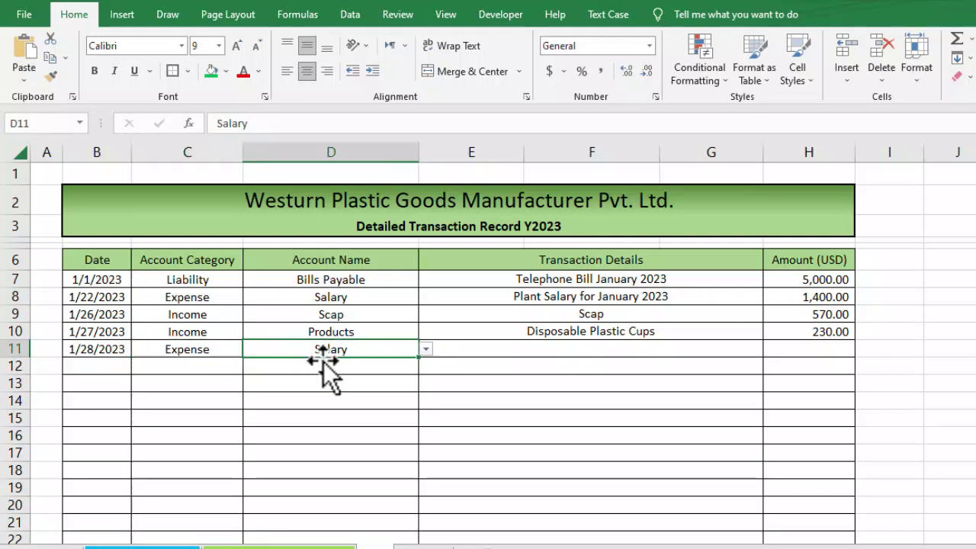
{"action": "left_click", "coordinate": [233, 349]}
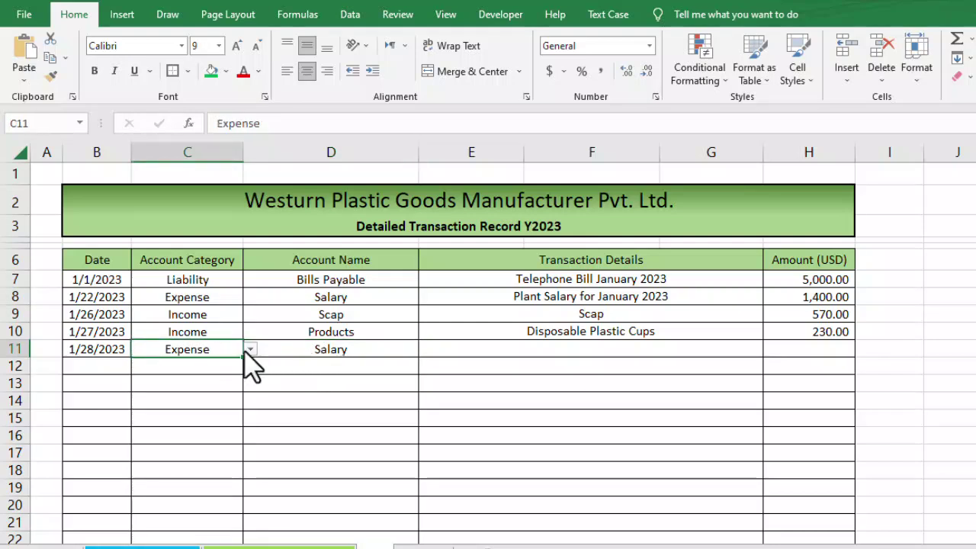
{"action": "left_click", "coordinate": [291, 352]}
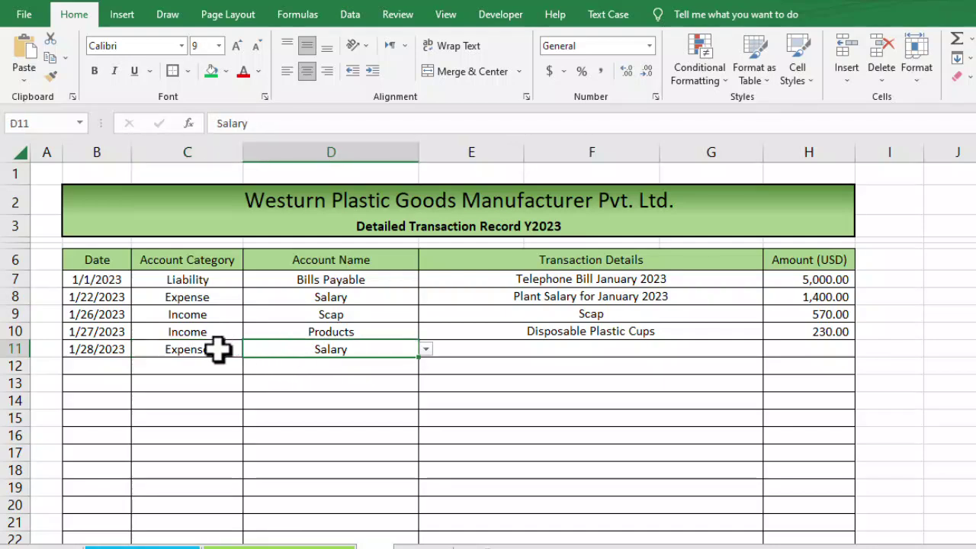
{"action": "left_click_drag", "start_coordinate": [219, 349], "coordinate": [367, 359]}
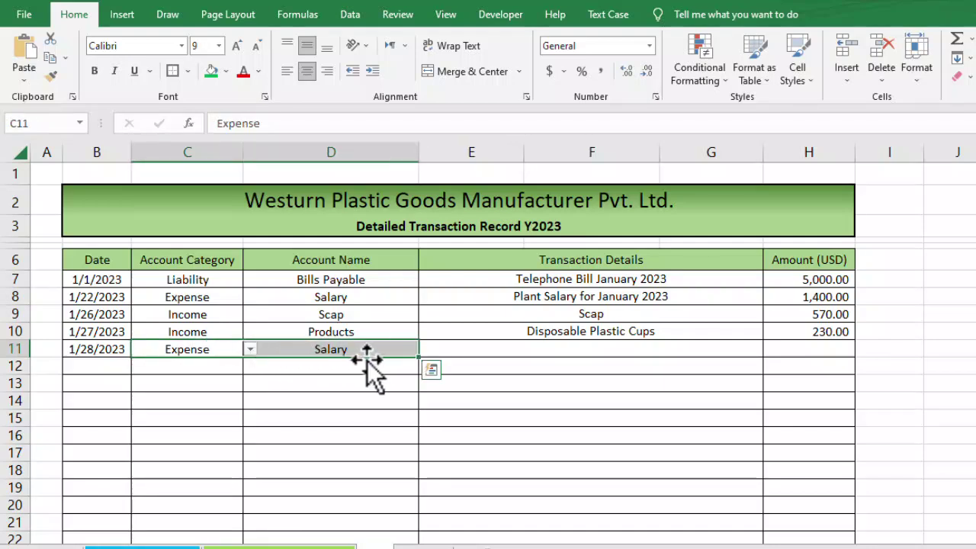
{"action": "left_click", "coordinate": [427, 354]}
{"action": "left_click", "coordinate": [229, 334]}
Switch row 11 back to account category Income and account name Products.
{"action": "left_click", "coordinate": [236, 351]}
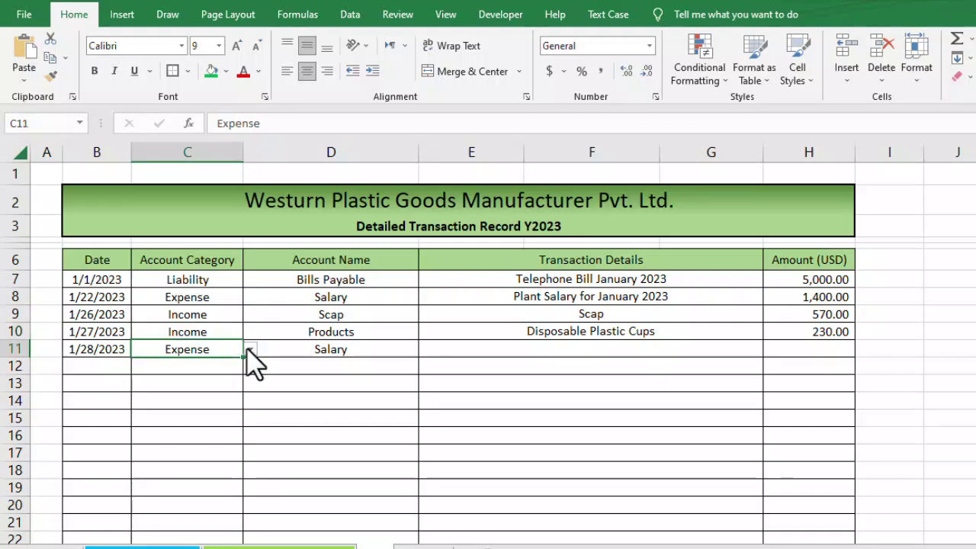
{"action": "left_click", "coordinate": [250, 349]}
{"action": "left_click", "coordinate": [217, 366]}
{"action": "left_click", "coordinate": [355, 353]}
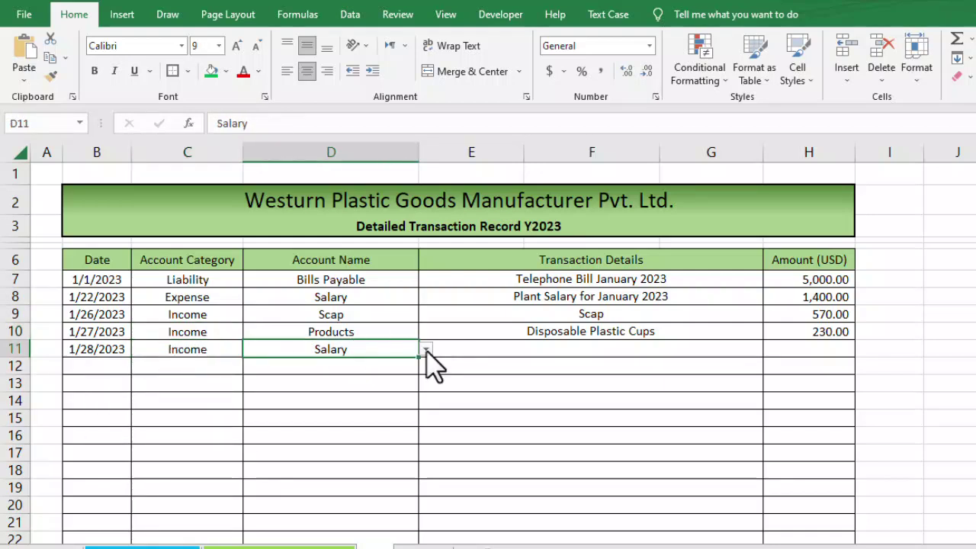
{"action": "left_click", "coordinate": [425, 348]}
{"action": "left_click", "coordinate": [368, 379]}
View the choices offered in the Transaction Details cell of row 11 without picking one.
{"action": "left_click", "coordinate": [572, 353]}
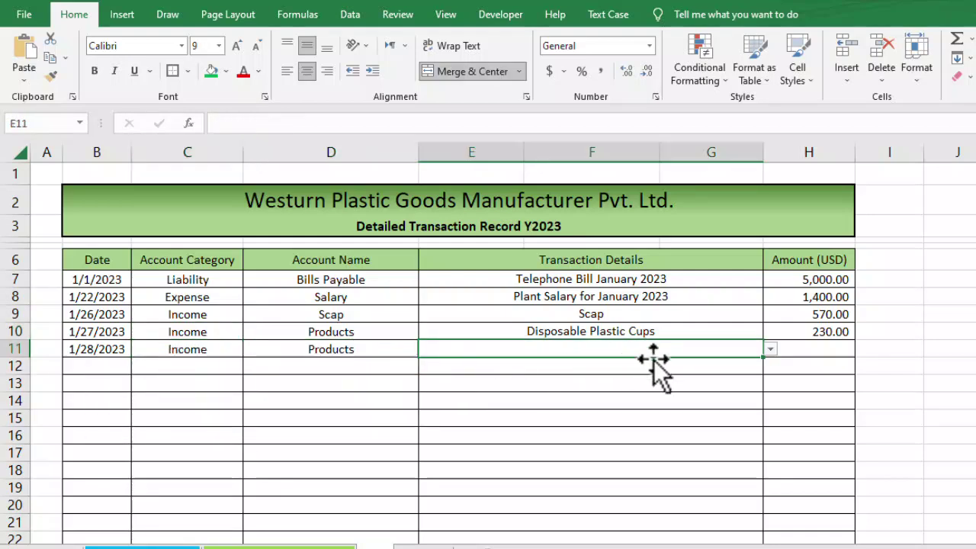
{"action": "left_click", "coordinate": [770, 348]}
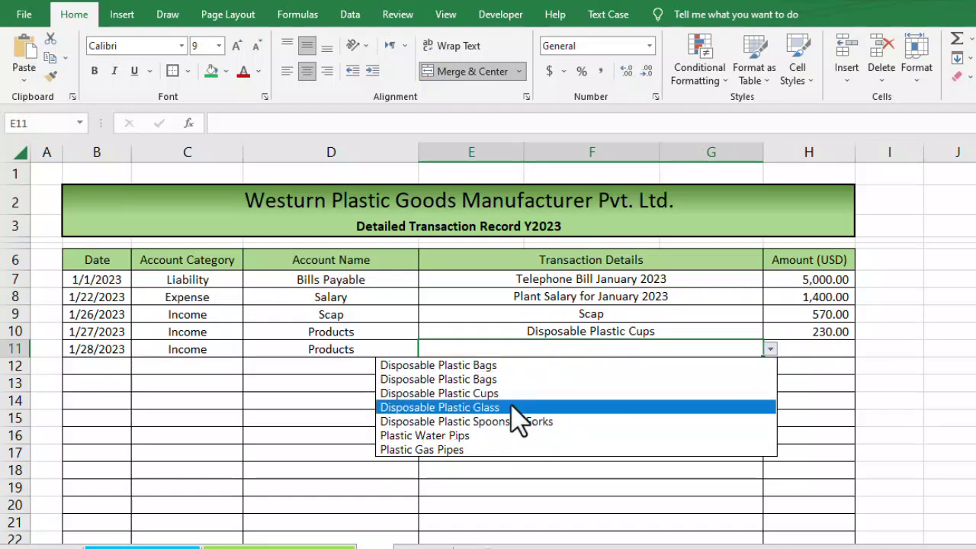
{"action": "key", "text": "Escape"}
{"action": "left_click", "coordinate": [392, 349]}
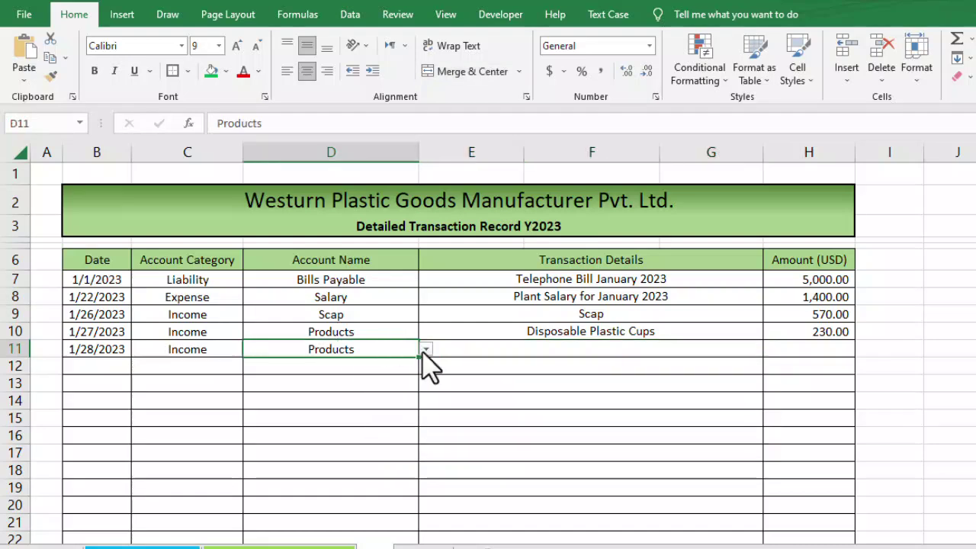
Change row 11's account name to Service and view the choices offered for its transaction details.
{"action": "left_click", "coordinate": [427, 349]}
{"action": "key", "text": "Escape"}
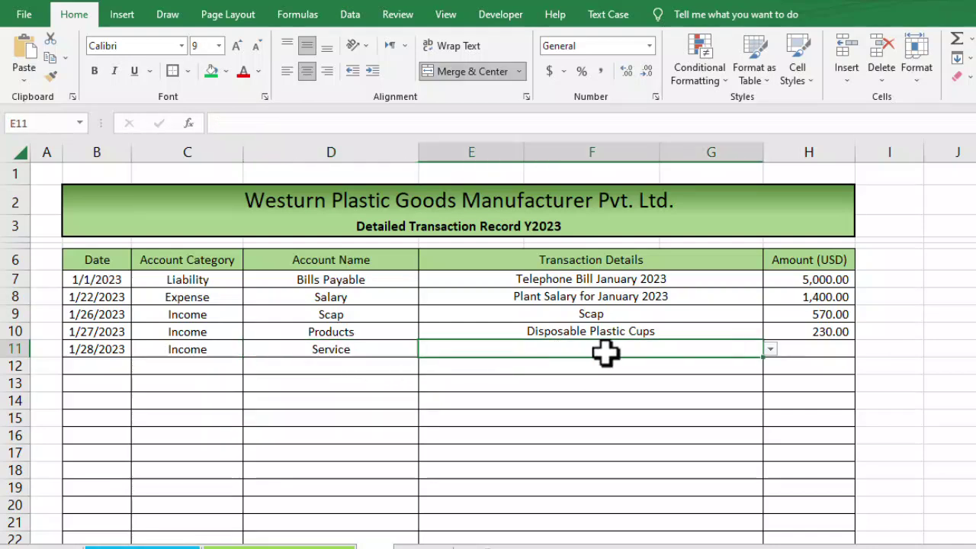
{"action": "left_click", "coordinate": [475, 356]}
{"action": "left_click", "coordinate": [771, 348]}
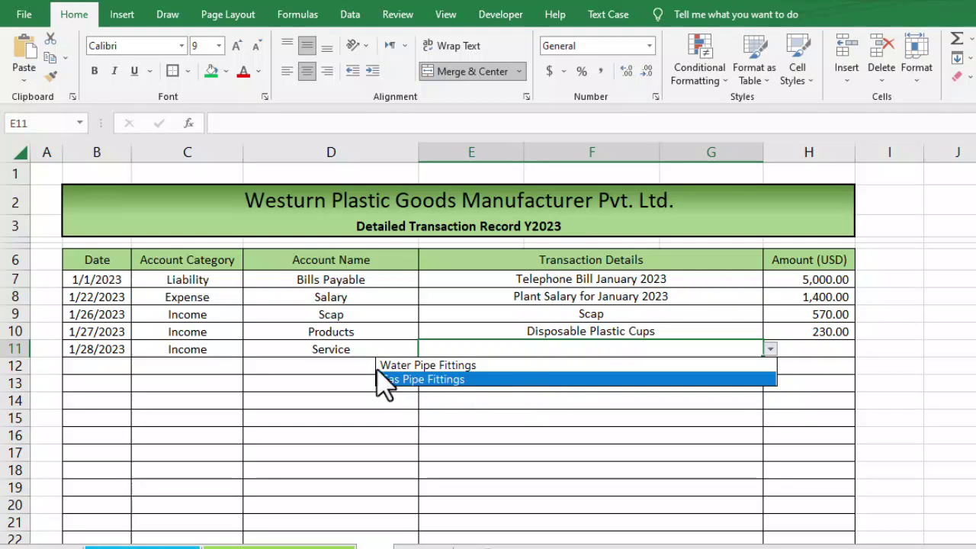
Set row 11's account name to ByProducts and its transaction details to 3rd Quality Plastic Pipes.
{"action": "left_click", "coordinate": [394, 348]}
{"action": "left_click", "coordinate": [427, 348]}
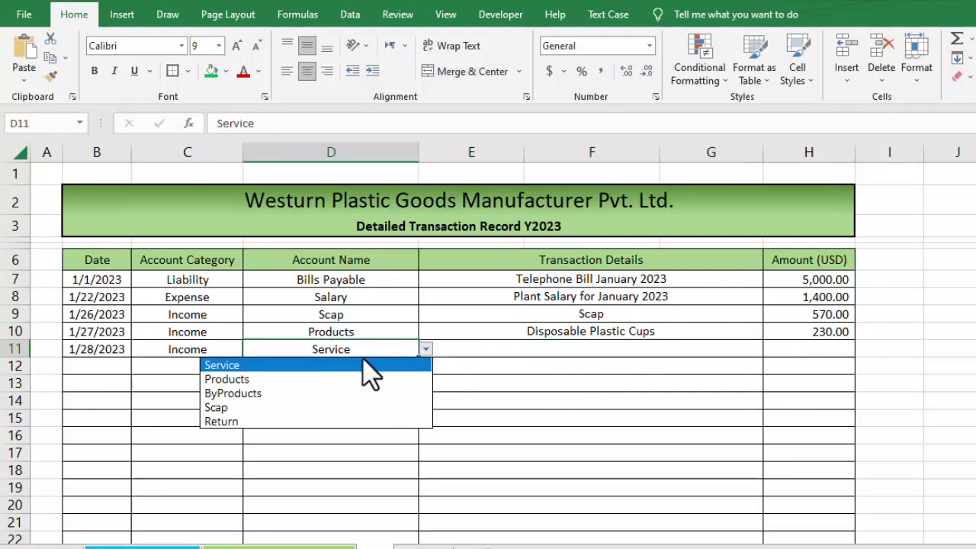
{"action": "left_click", "coordinate": [309, 393]}
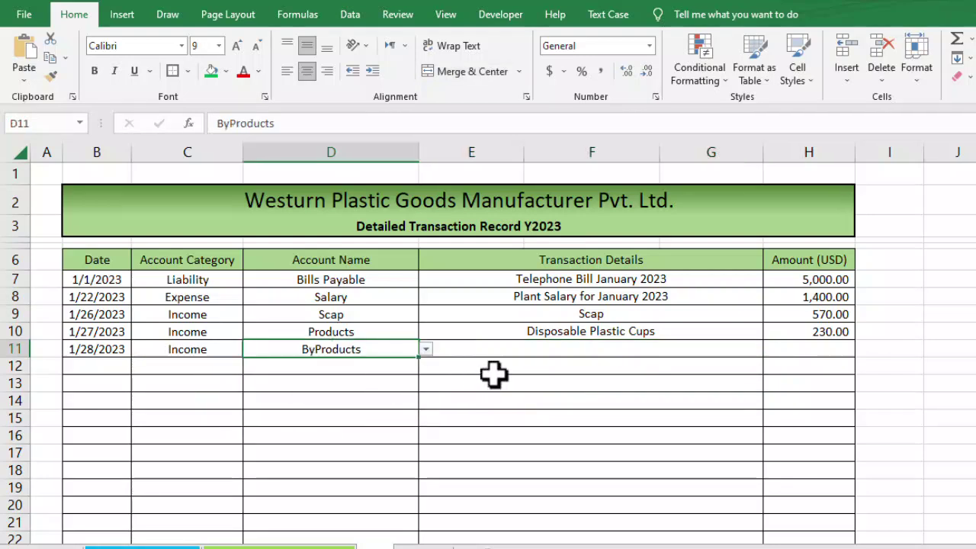
{"action": "left_click", "coordinate": [526, 349]}
{"action": "left_click", "coordinate": [771, 348]}
{"action": "left_click", "coordinate": [577, 379]}
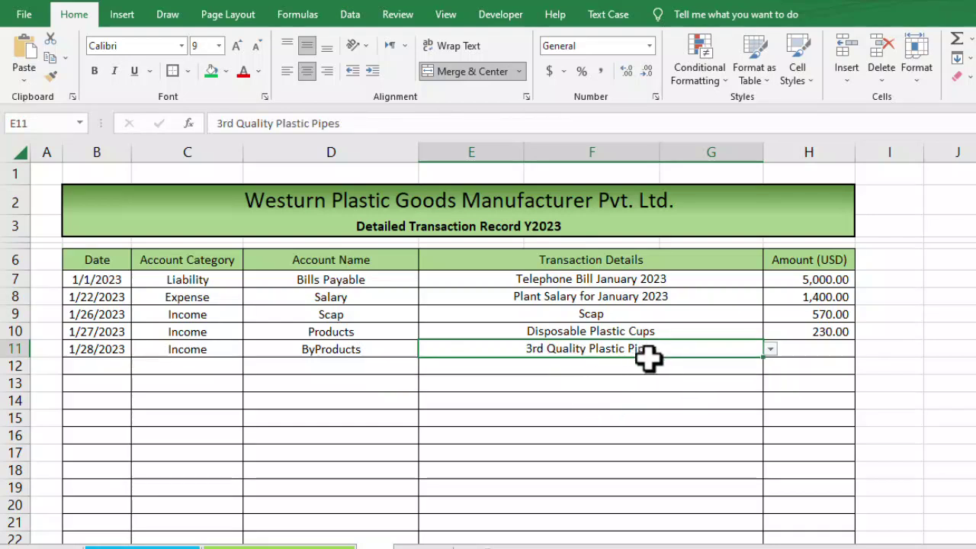
{"action": "left_click", "coordinate": [374, 349]}
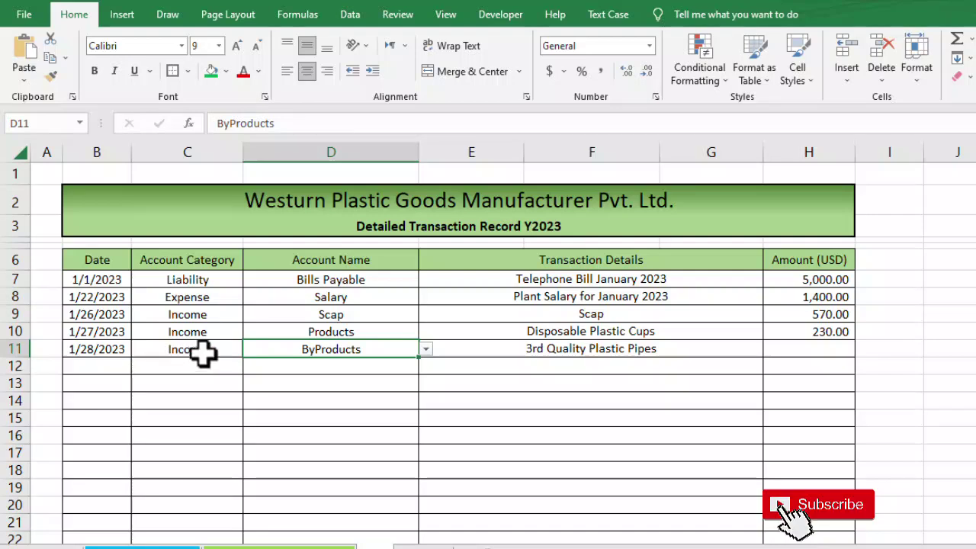
{"action": "left_click_drag", "start_coordinate": [200, 353], "coordinate": [631, 367]}
{"action": "left_click", "coordinate": [629, 349]}
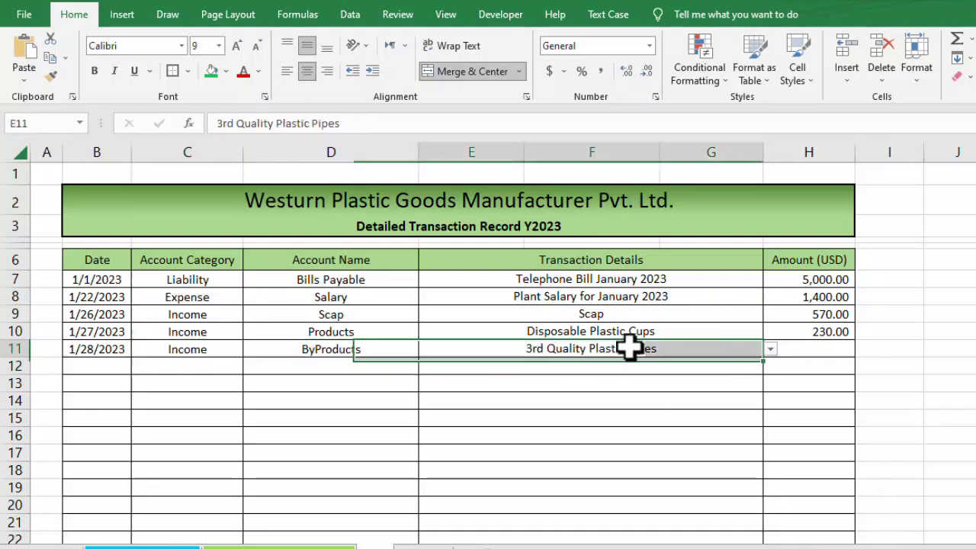
{"action": "left_click", "coordinate": [372, 351]}
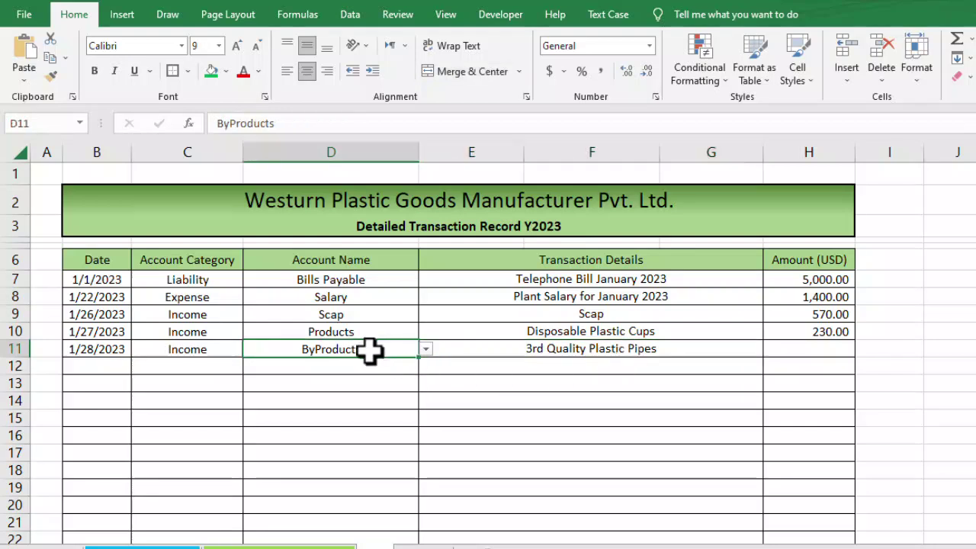
{"action": "left_click", "coordinate": [211, 348]}
{"action": "left_click_drag", "start_coordinate": [225, 350], "coordinate": [412, 348]}
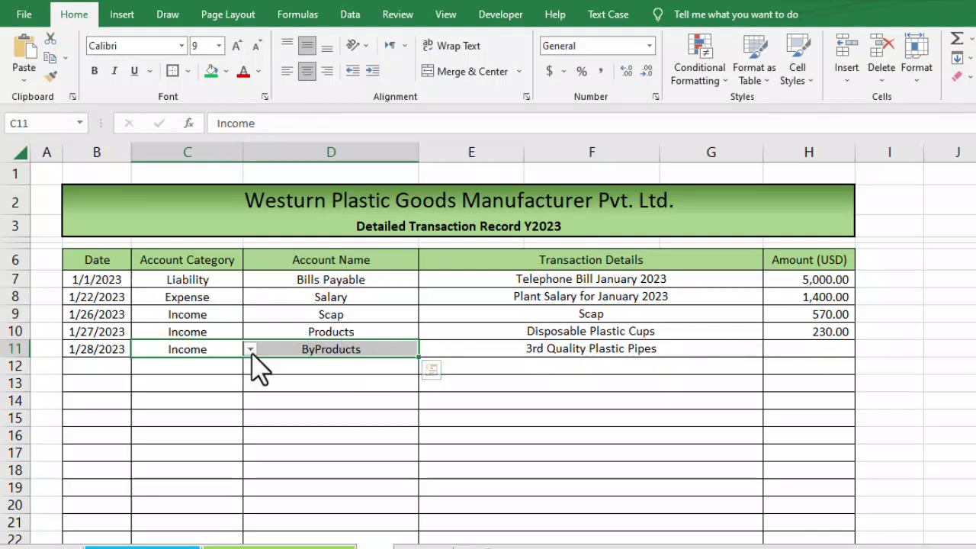
{"action": "left_click", "coordinate": [205, 351]}
{"action": "key", "text": "Right"}
{"action": "key", "text": "Right"}
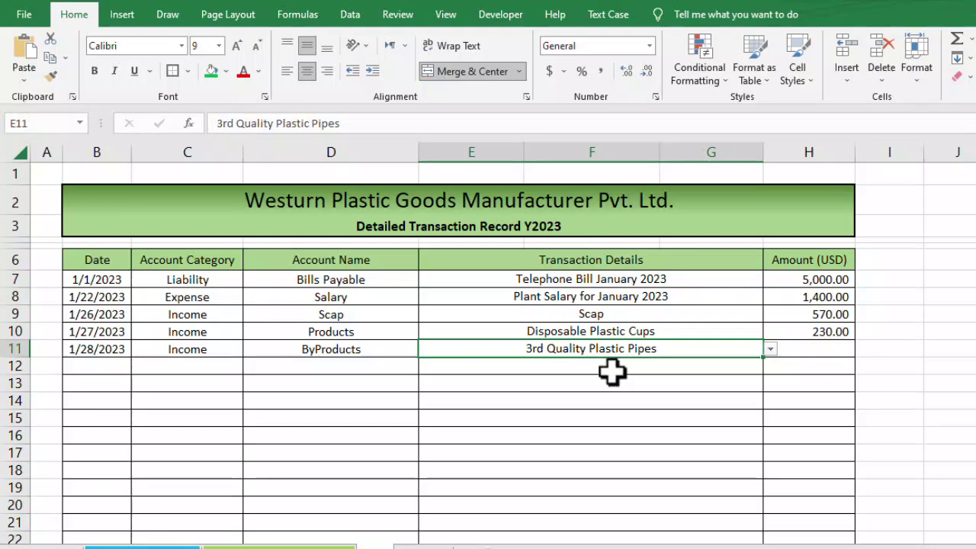
{"action": "left_click", "coordinate": [313, 344]}
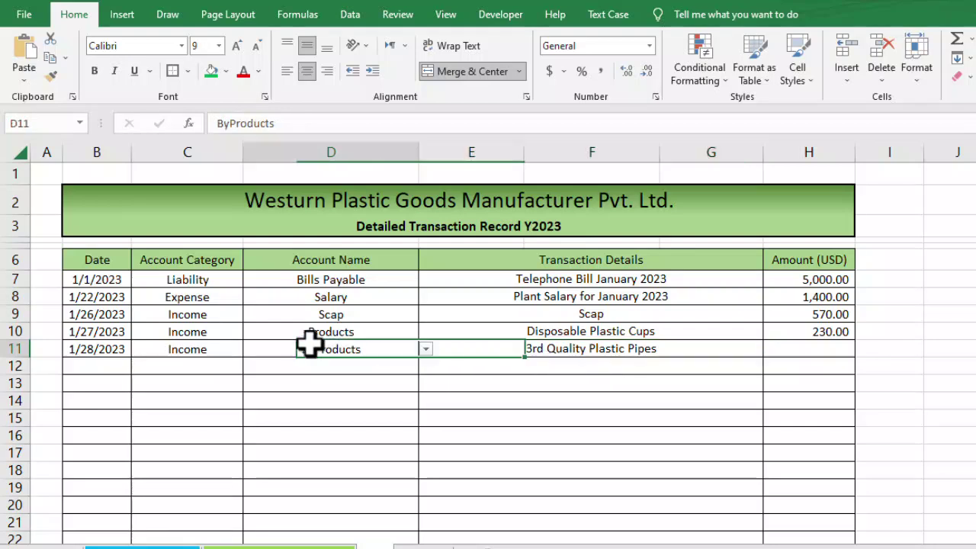
{"action": "left_click", "coordinate": [529, 349]}
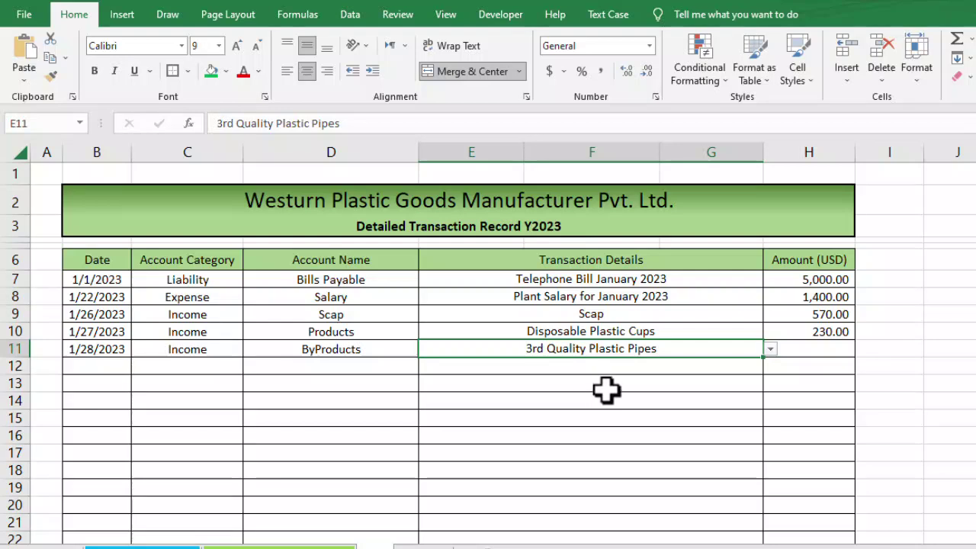
Open the data validation for the Account Category cells from C7 down to row 33 of the transaction record.
{"action": "left_click_drag", "start_coordinate": [633, 281], "coordinate": [592, 418]}
{"action": "left_click_drag", "start_coordinate": [389, 278], "coordinate": [305, 418]}
{"action": "left_click_drag", "start_coordinate": [206, 272], "coordinate": [183, 425]}
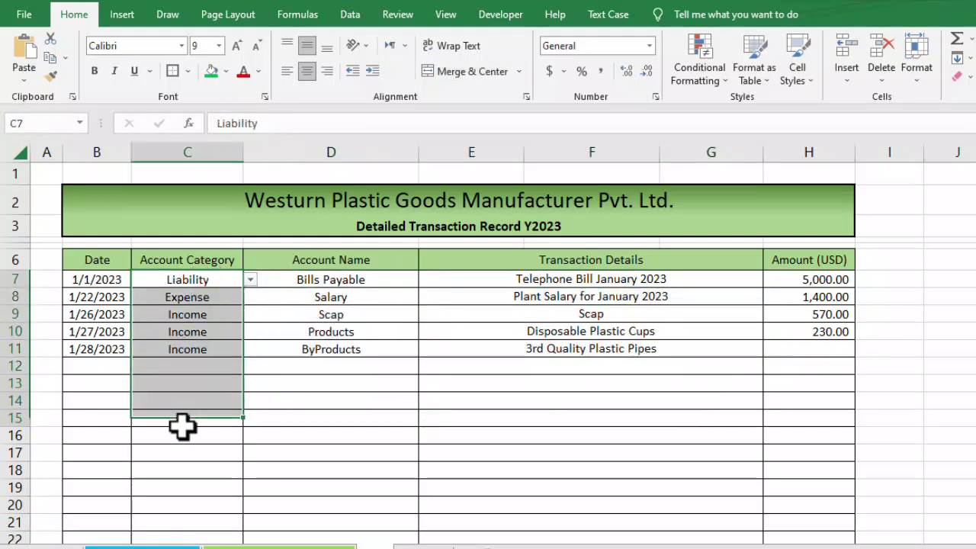
{"action": "left_click", "coordinate": [181, 473]}
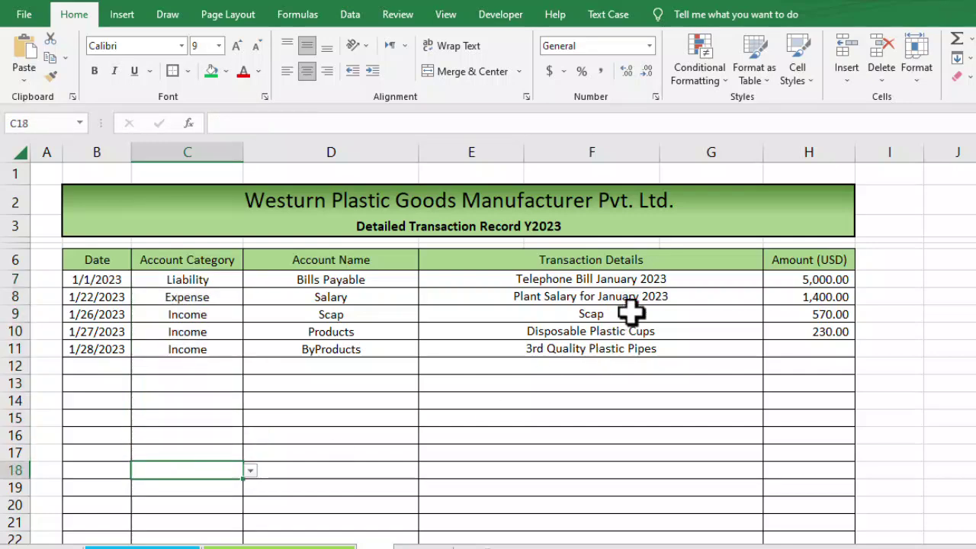
{"action": "left_click", "coordinate": [349, 31]}
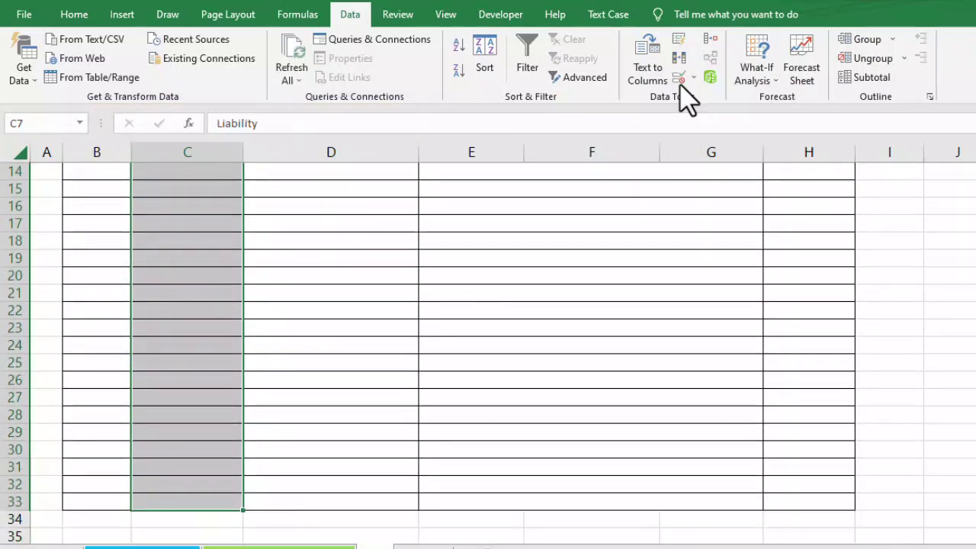
{"action": "left_click", "coordinate": [678, 78]}
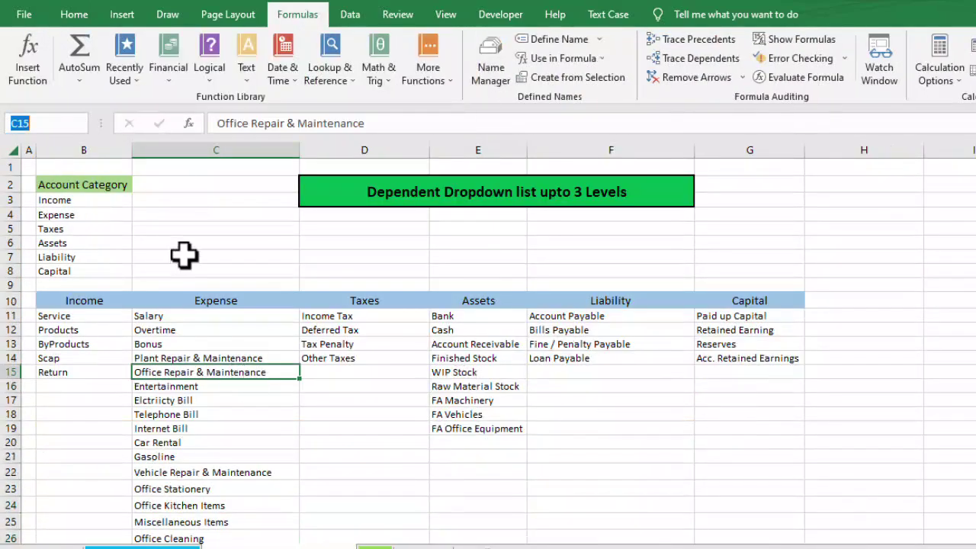
Examine the Account Category list and the Income list on the sheet that holds the dropdown source lists.
{"action": "left_click", "coordinate": [216, 286]}
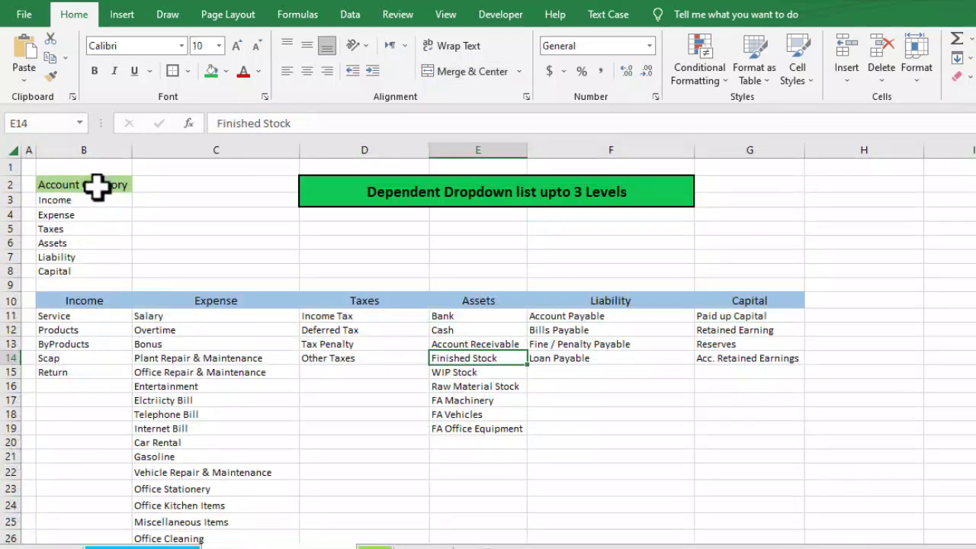
{"action": "left_click_drag", "start_coordinate": [96, 188], "coordinate": [74, 274]}
{"action": "left_click_drag", "start_coordinate": [76, 312], "coordinate": [76, 373]}
{"action": "scroll", "coordinate": [295, 445], "scroll_direction": "down", "scroll_amount": 2}
{"action": "scroll", "coordinate": [239, 410], "scroll_direction": "up", "scroll_amount": 2}
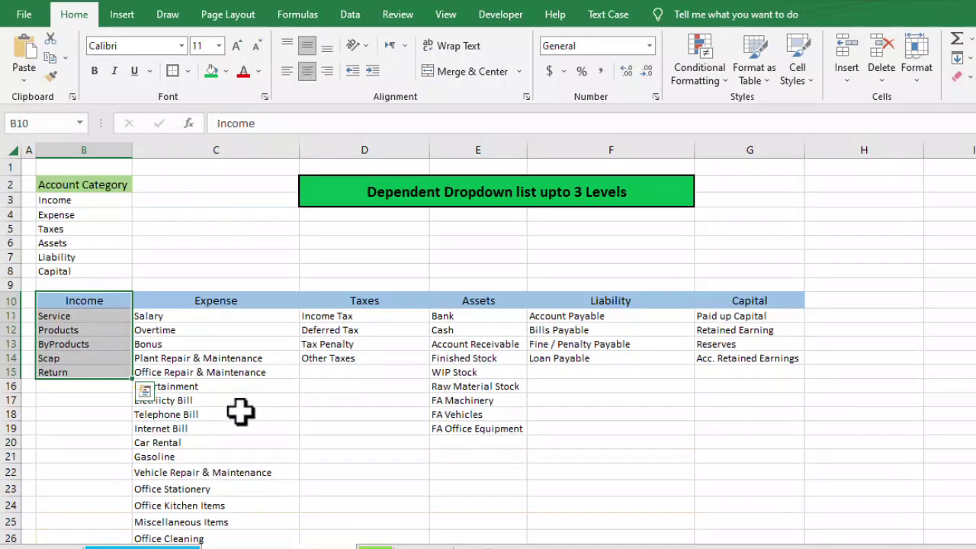
{"action": "left_click", "coordinate": [229, 414]}
Create a named range from the Account Category list in B2:B8, taking the name from the top row.
{"action": "left_click_drag", "start_coordinate": [80, 184], "coordinate": [79, 271]}
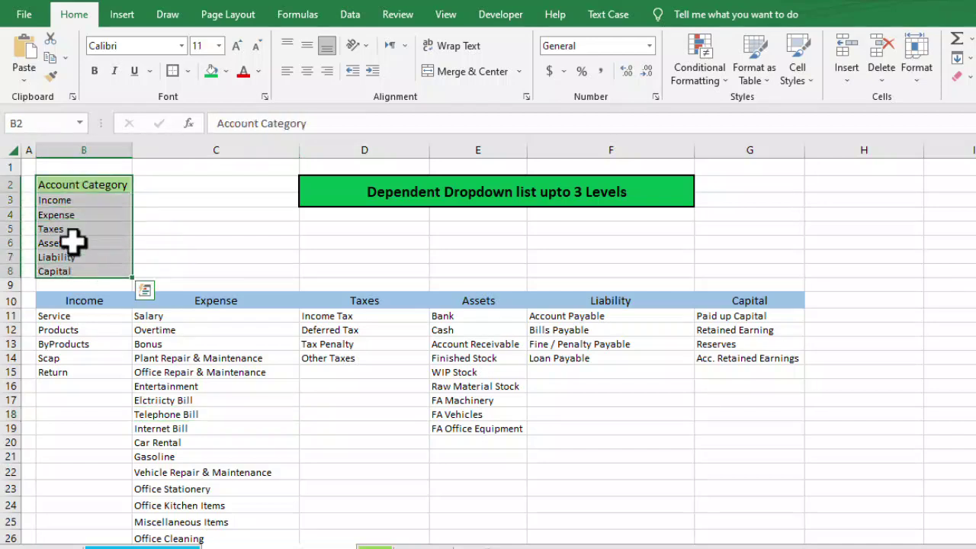
{"action": "left_click_drag", "start_coordinate": [48, 185], "coordinate": [65, 272]}
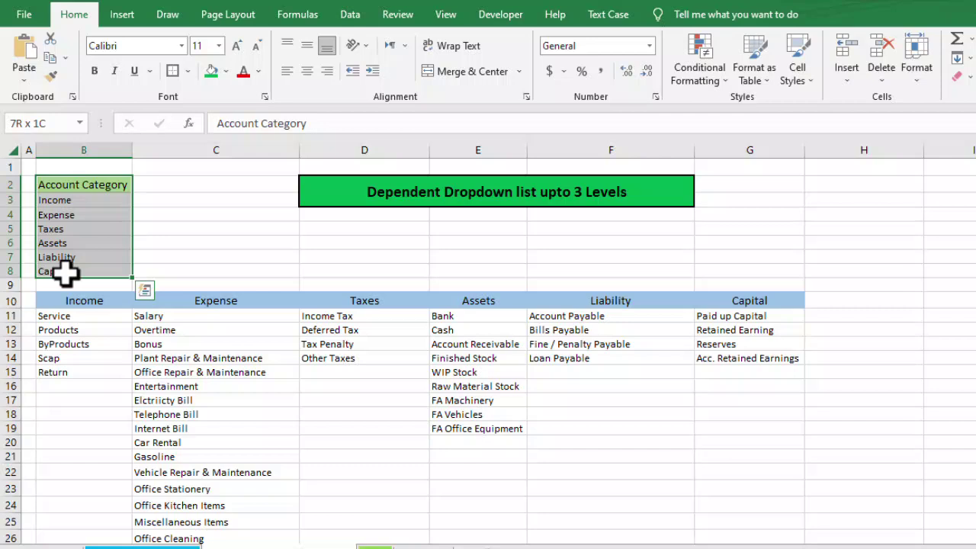
{"action": "left_click", "coordinate": [296, 16]}
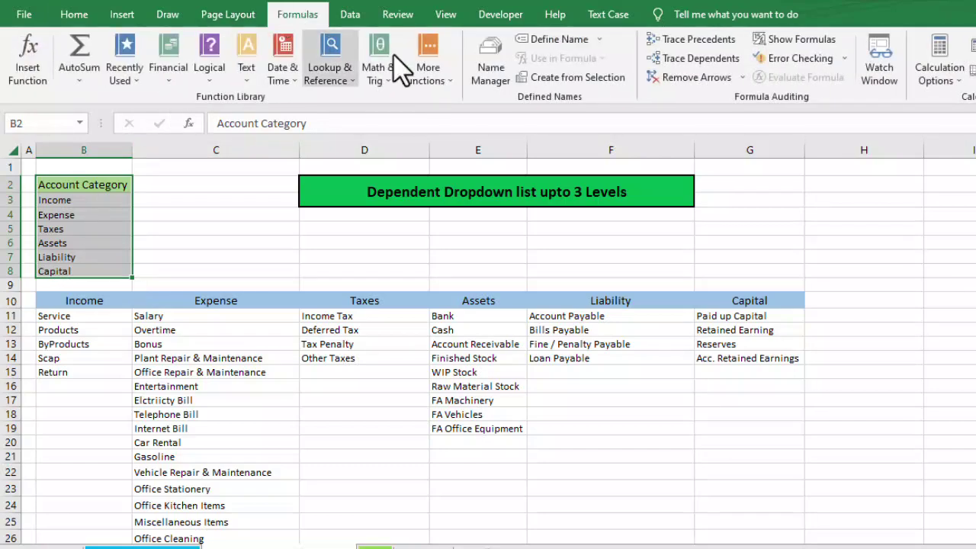
{"action": "left_click", "coordinate": [607, 83]}
{"action": "left_click_drag", "start_coordinate": [221, 169], "coordinate": [273, 174]}
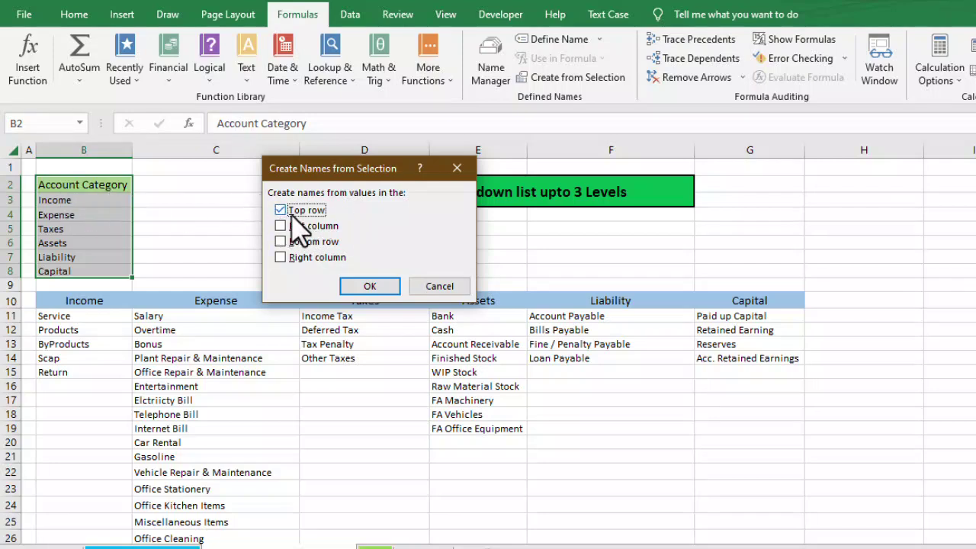
{"action": "left_click", "coordinate": [370, 287]}
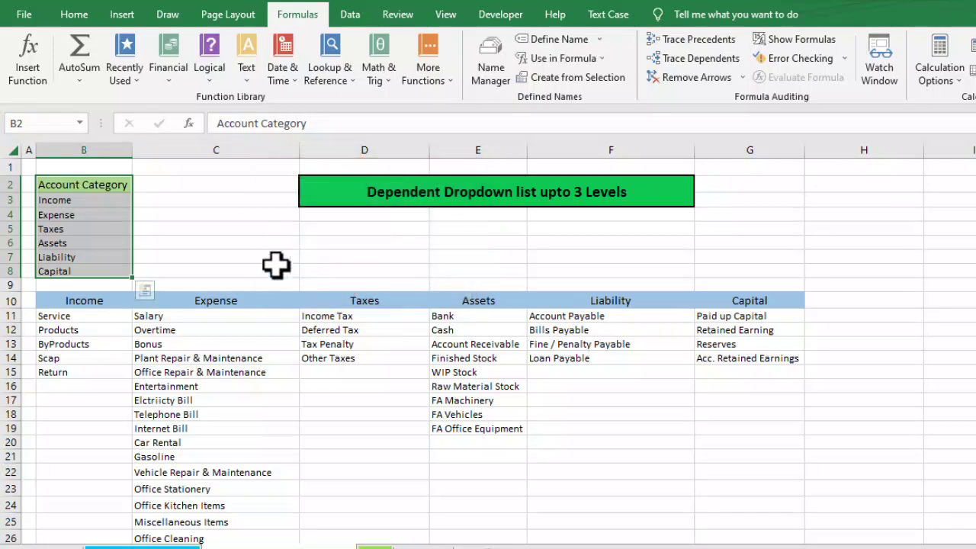
Check which cells the Account_Category named range covers by selecting it by name.
{"action": "left_click", "coordinate": [158, 214]}
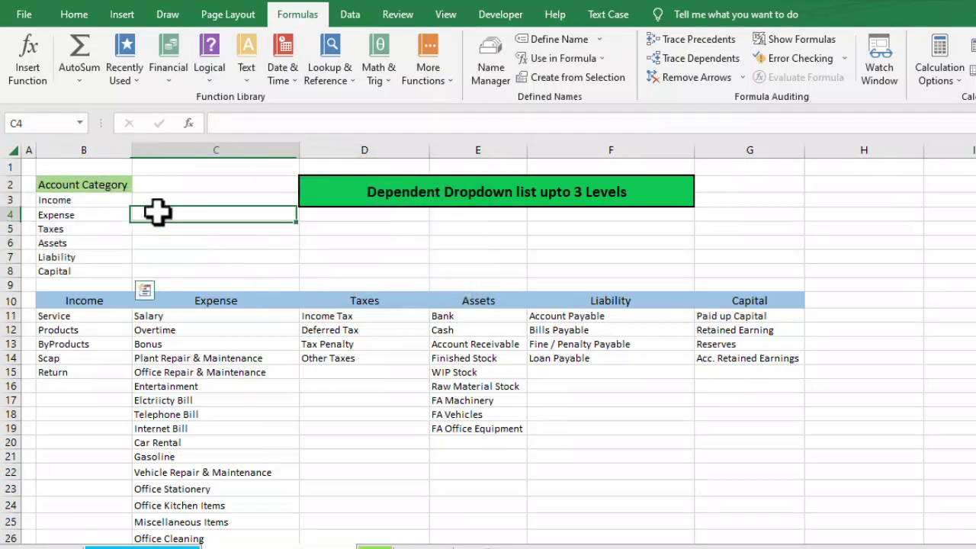
{"action": "left_click", "coordinate": [79, 123]}
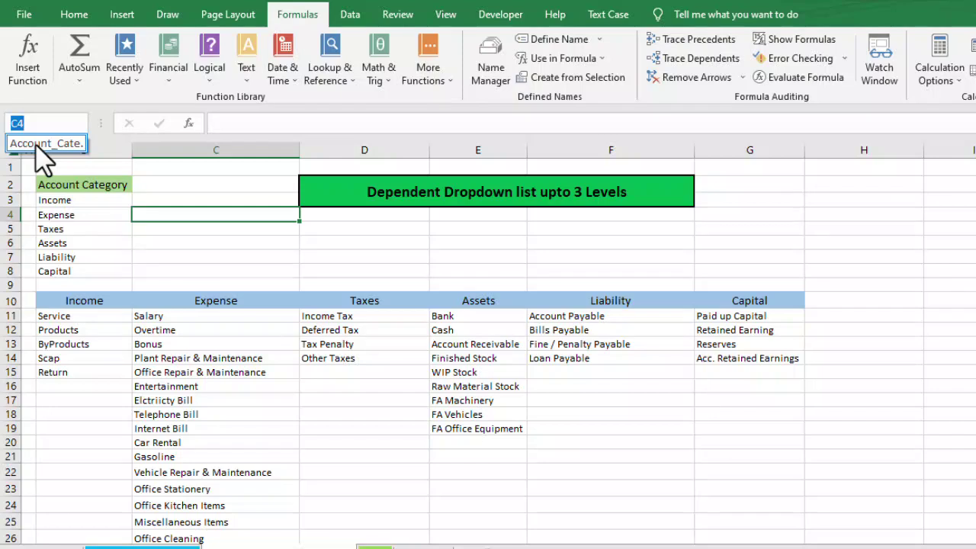
{"action": "left_click", "coordinate": [45, 143]}
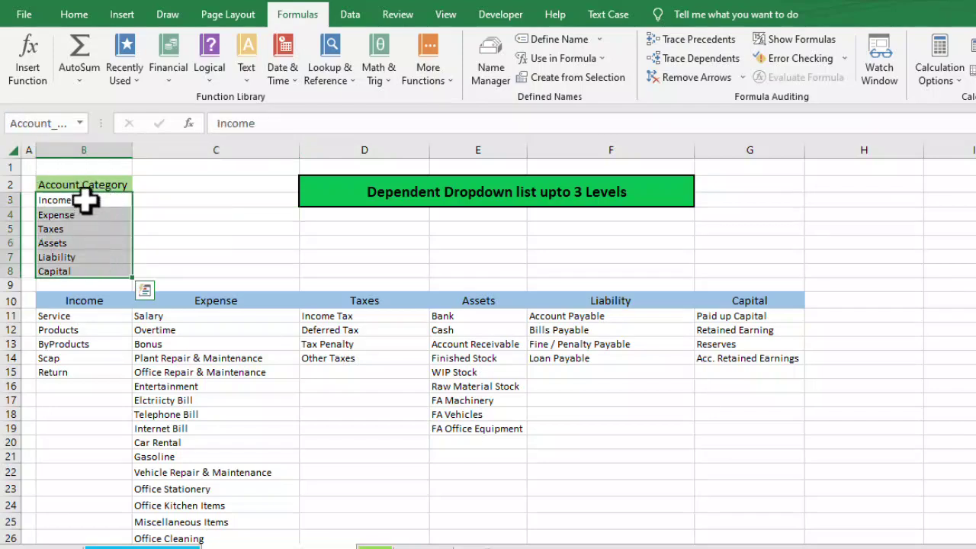
{"action": "left_click", "coordinate": [71, 126]}
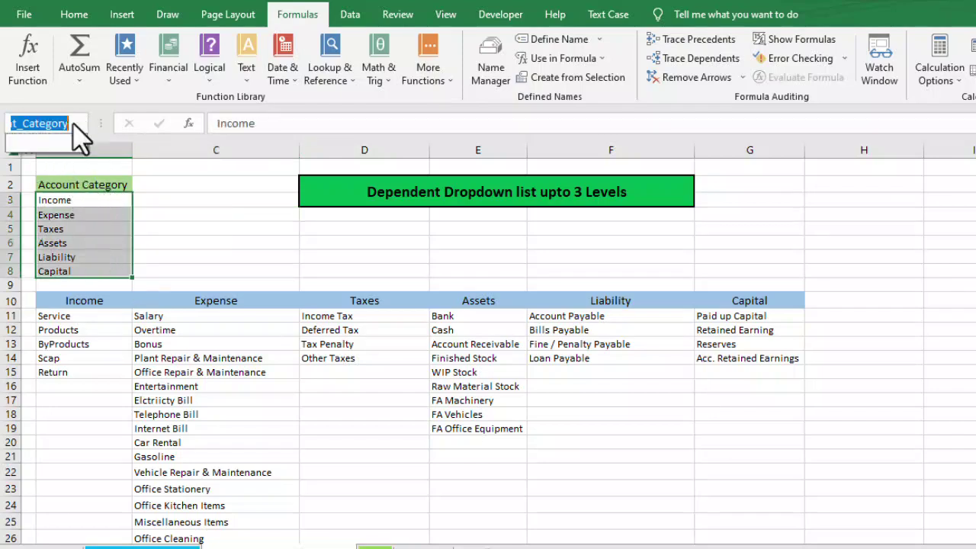
{"action": "left_click", "coordinate": [149, 241]}
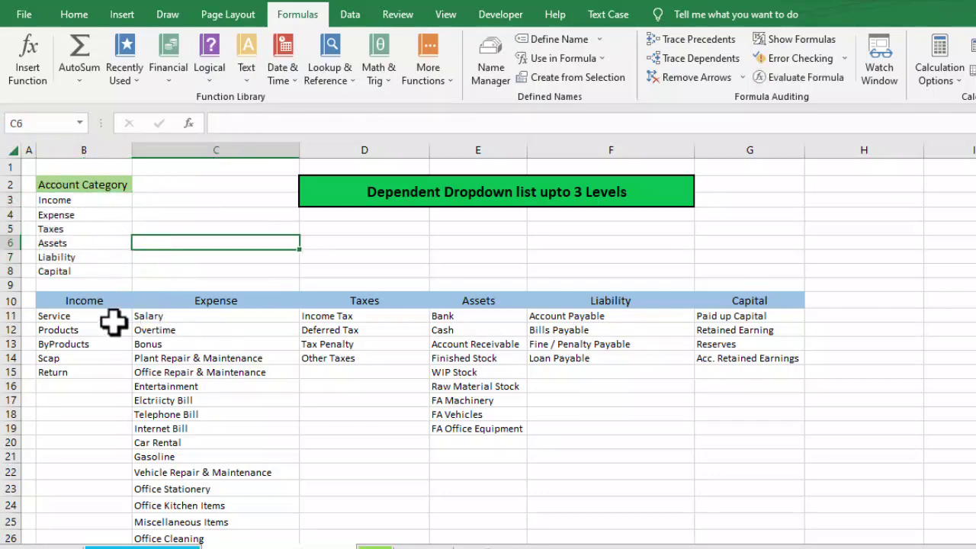
Create named ranges from the Income and Expense lists, taking the names from their top row headers.
{"action": "left_click_drag", "start_coordinate": [107, 318], "coordinate": [107, 372]}
{"action": "scroll", "coordinate": [405, 376], "scroll_direction": "down", "scroll_amount": 6}
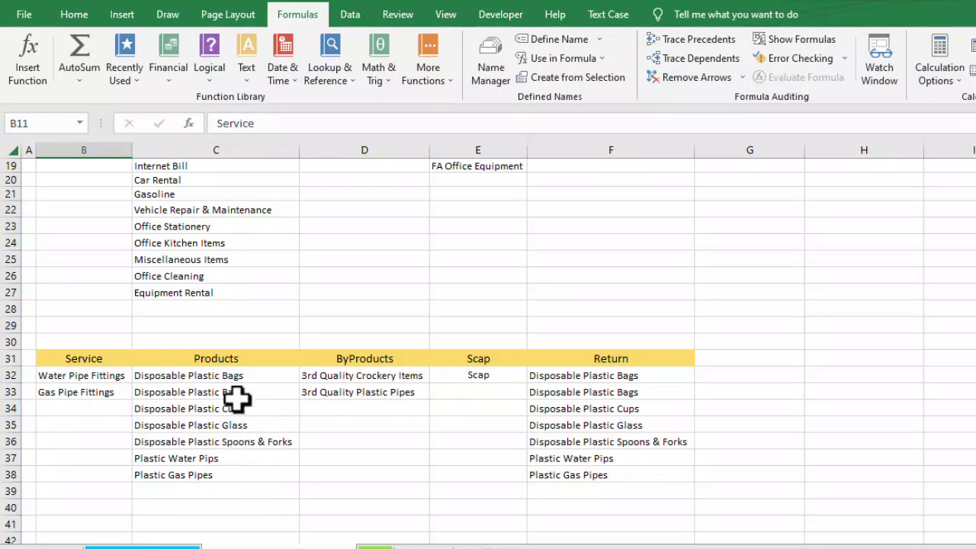
{"action": "scroll", "coordinate": [236, 398], "scroll_direction": "up", "scroll_amount": 6}
{"action": "left_click_drag", "start_coordinate": [118, 302], "coordinate": [96, 375]}
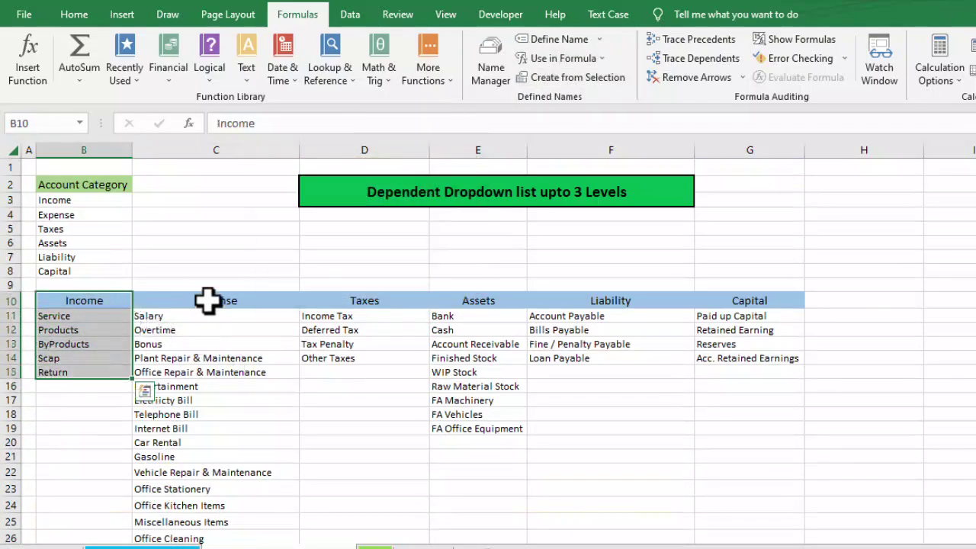
{"action": "left_click_drag", "start_coordinate": [206, 302], "coordinate": [216, 503]}
{"action": "scroll", "coordinate": [305, 381], "scroll_direction": "up", "scroll_amount": 3}
{"action": "key", "text": "ctrl+shift+F3"}
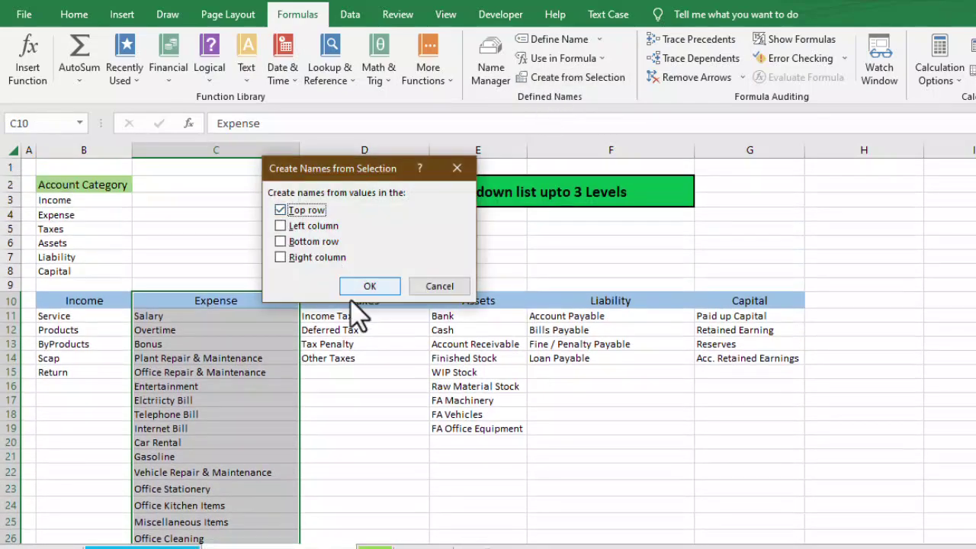
{"action": "key", "text": "Return"}
Create named ranges from the Taxes list and the Assets list, named after their top row headers.
{"action": "left_click_drag", "start_coordinate": [351, 299], "coordinate": [389, 359]}
{"action": "left_click_drag", "start_coordinate": [473, 301], "coordinate": [486, 432]}
{"action": "key", "text": "ctrl+shift+F3"}
{"action": "key", "text": "Return"}
Create named ranges from the Liability list and the Capital list, using the top row as names.
{"action": "left_click_drag", "start_coordinate": [567, 301], "coordinate": [571, 358]}
{"action": "key", "text": "ctrl+shift+F3"}
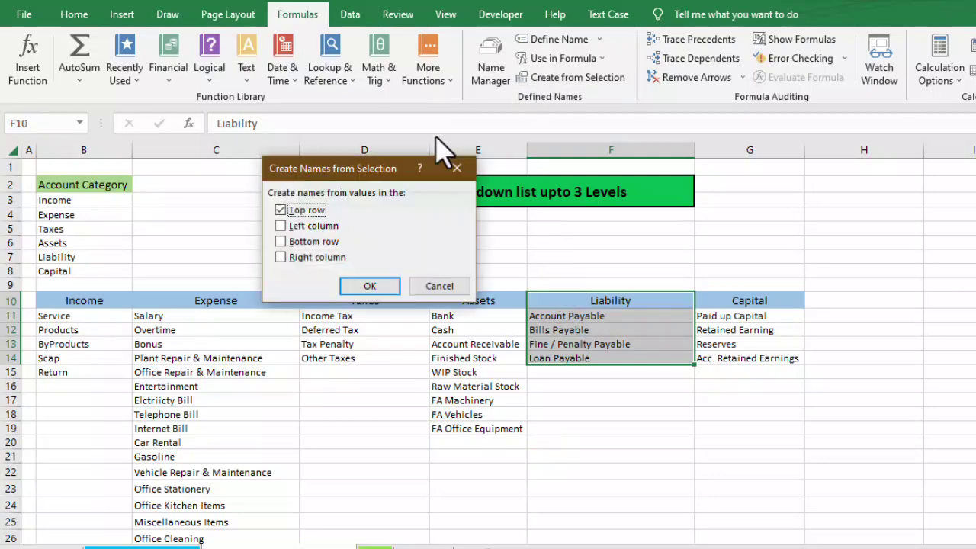
{"action": "key", "text": "Return"}
{"action": "left_click_drag", "start_coordinate": [749, 301], "coordinate": [734, 366]}
{"action": "key", "text": "ctrl+shift+F3"}
{"action": "left_click", "coordinate": [370, 286]}
Create a named range from the third-level Service list in B31:B33, taking the name from the top row.
{"action": "scroll", "coordinate": [363, 260], "scroll_direction": "down", "scroll_amount": 5}
{"action": "left_click_drag", "start_coordinate": [84, 400], "coordinate": [84, 434]}
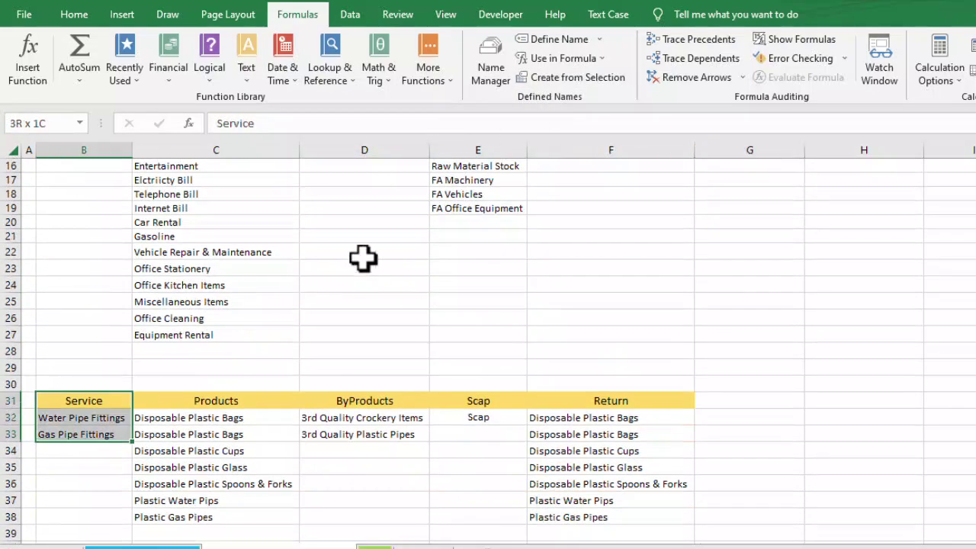
{"action": "key", "text": "ctrl+shift+F3"}
{"action": "key", "text": "Return"}
Create named ranges from the third-level Products list in C31:C38 and ByProducts list in D31:D33, using the top row as names.
{"action": "left_click_drag", "start_coordinate": [236, 401], "coordinate": [251, 518]}
{"action": "key", "text": "ctrl+shift+F3"}
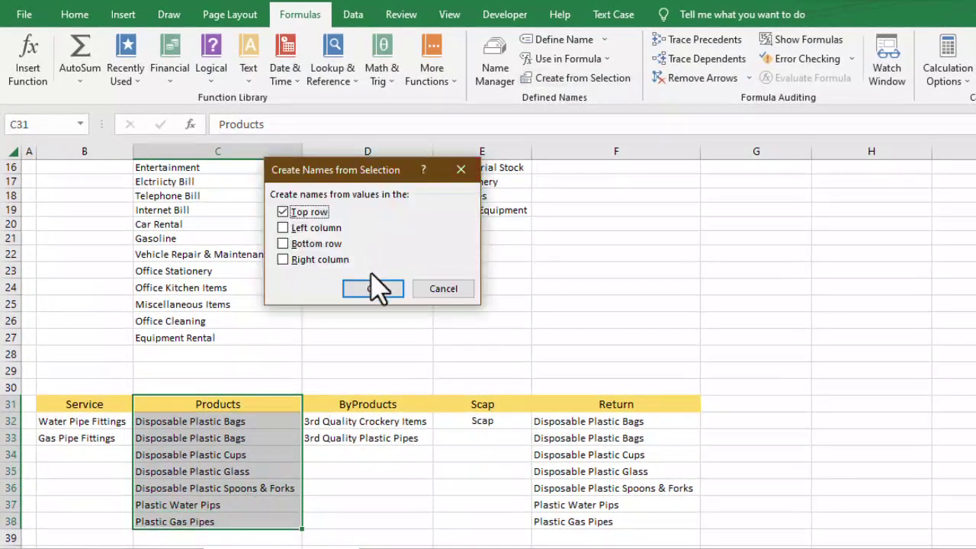
{"action": "left_click", "coordinate": [373, 288]}
{"action": "left_click_drag", "start_coordinate": [367, 404], "coordinate": [367, 438]}
{"action": "left_click", "coordinate": [568, 78]}
{"action": "key", "text": "Return"}
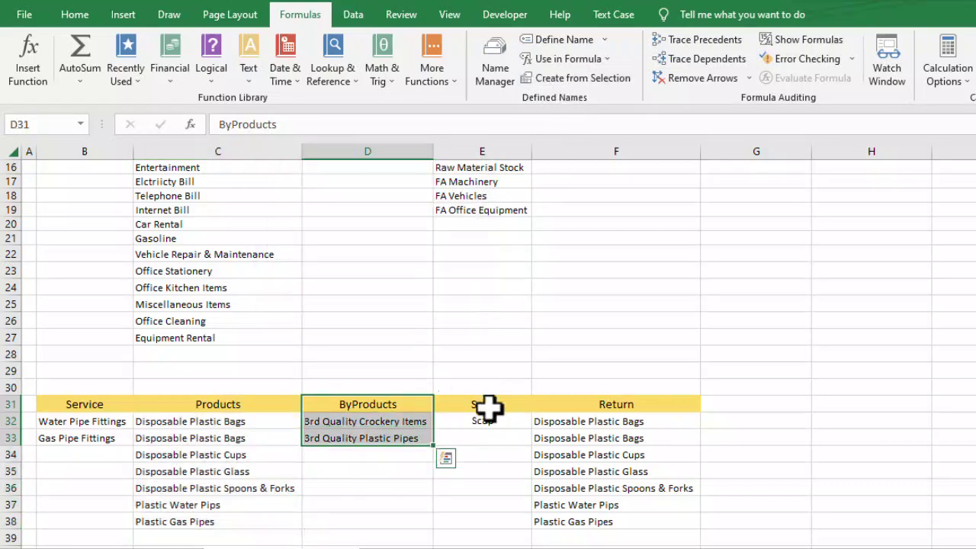
Create named ranges from the Scap list in E31:E32 and the Return list in F31:F38, using the top row as names.
{"action": "left_click_drag", "start_coordinate": [488, 409], "coordinate": [483, 421]}
{"action": "left_click", "coordinate": [543, 78]}
{"action": "left_click", "coordinate": [374, 287]}
{"action": "left_click", "coordinate": [551, 404]}
{"action": "key", "text": "ctrl+shift+Down"}
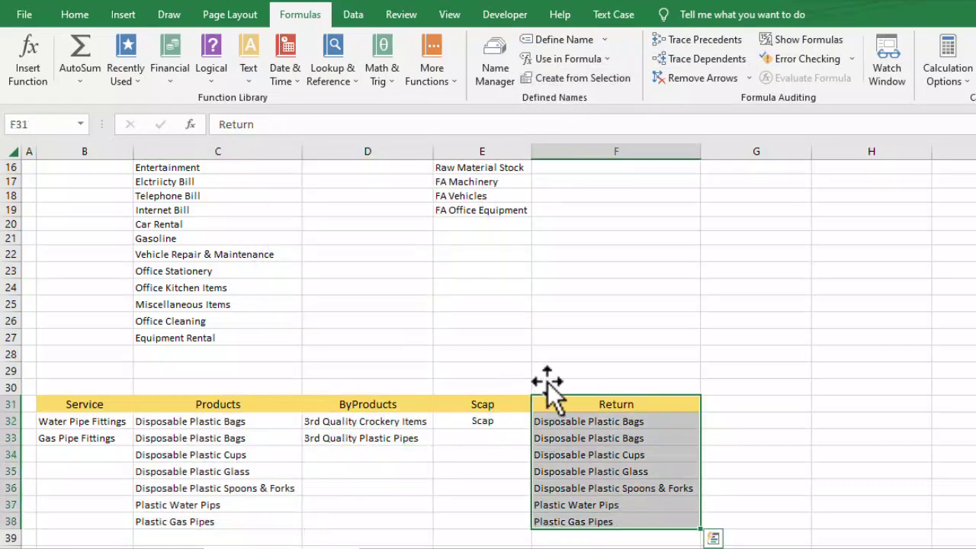
{"action": "left_click", "coordinate": [543, 78]}
{"action": "left_click", "coordinate": [374, 288]}
Review the workbook's defined names against the Account Category list and the items under Assets.
{"action": "scroll", "coordinate": [228, 267], "scroll_direction": "up", "scroll_amount": 5}
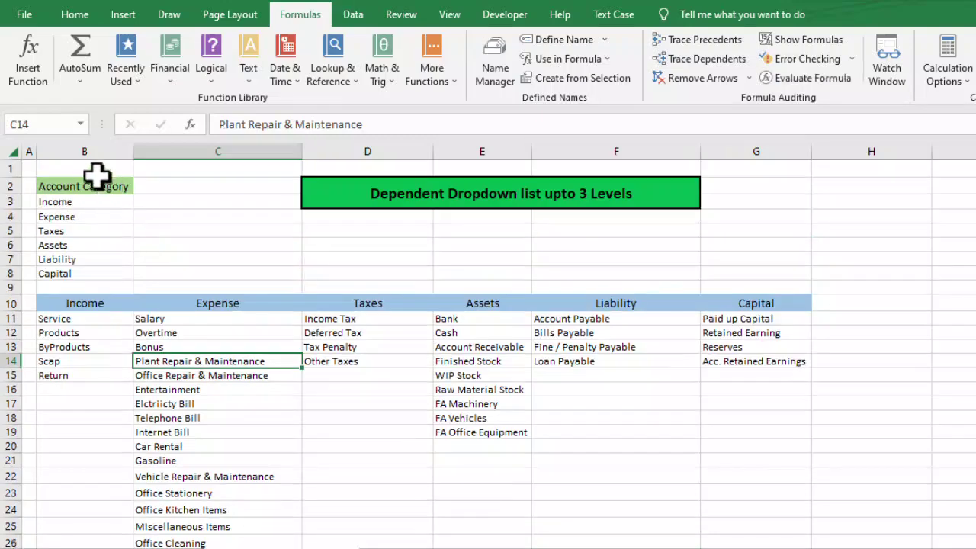
{"action": "left_click_drag", "start_coordinate": [84, 188], "coordinate": [90, 273]}
{"action": "left_click", "coordinate": [198, 232]}
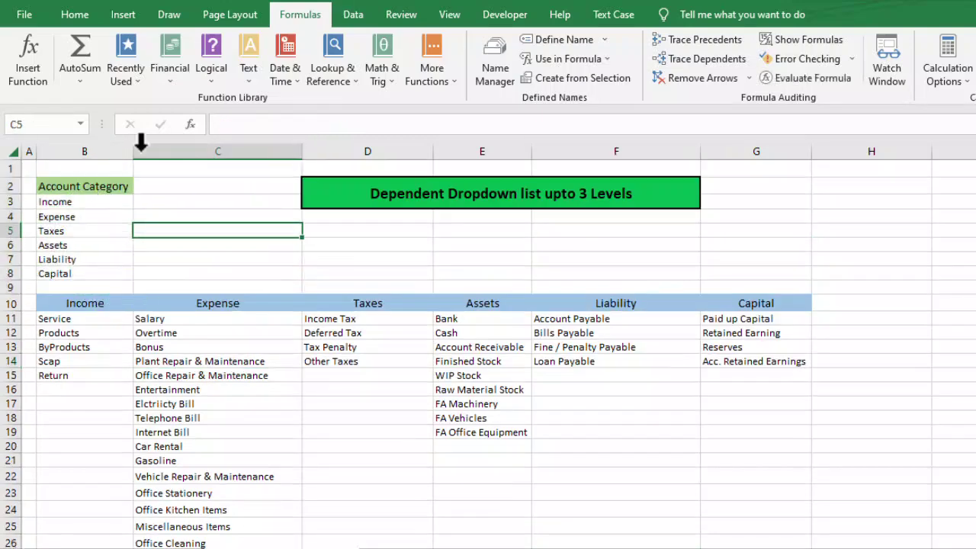
{"action": "left_click", "coordinate": [84, 125]}
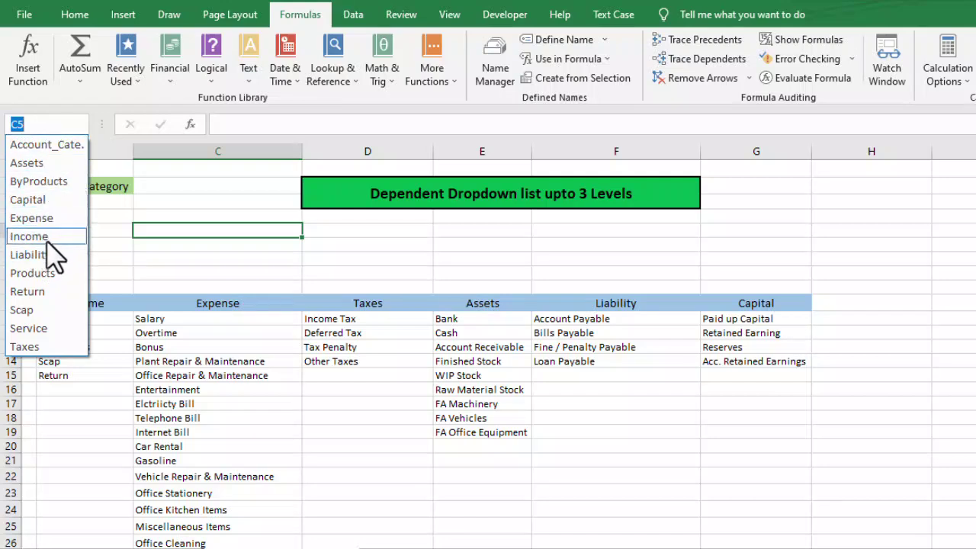
{"action": "left_click", "coordinate": [27, 163]}
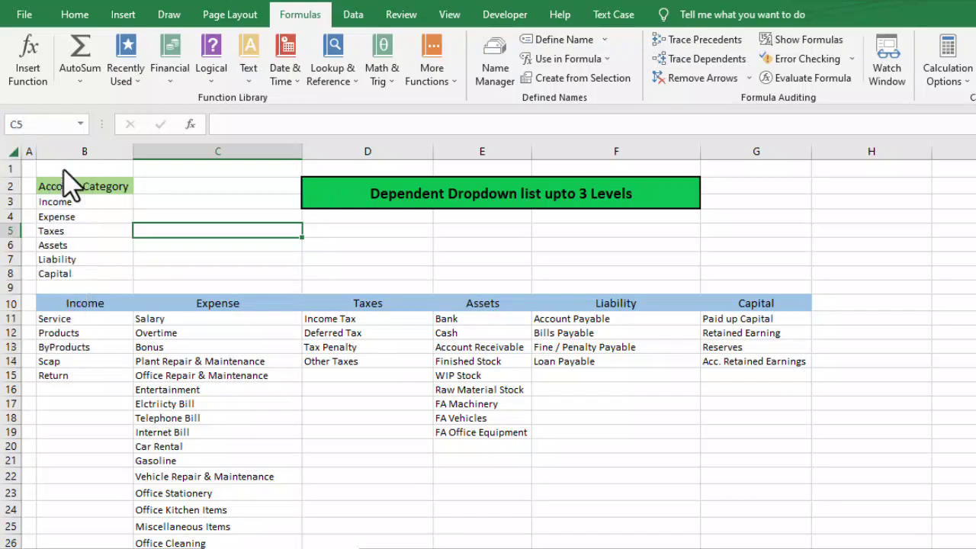
{"action": "left_click_drag", "start_coordinate": [478, 322], "coordinate": [476, 417]}
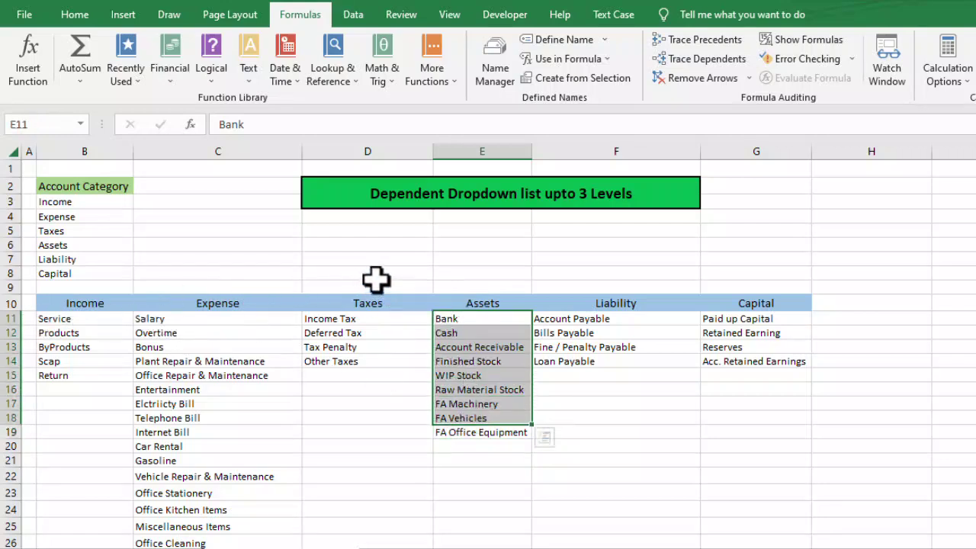
Select the Account Category cells C7:C33 in the transaction record sheet.
{"action": "key", "text": "ctrl+Page_Up"}
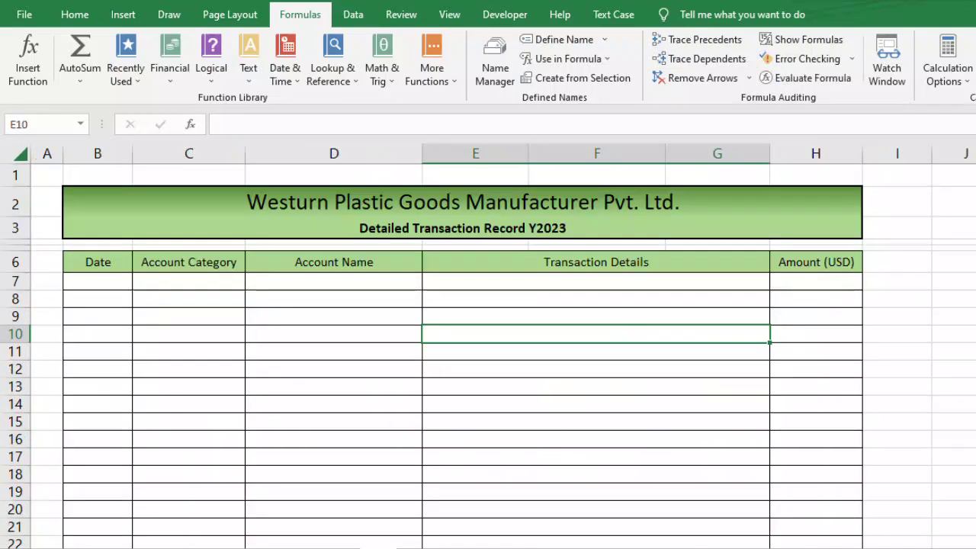
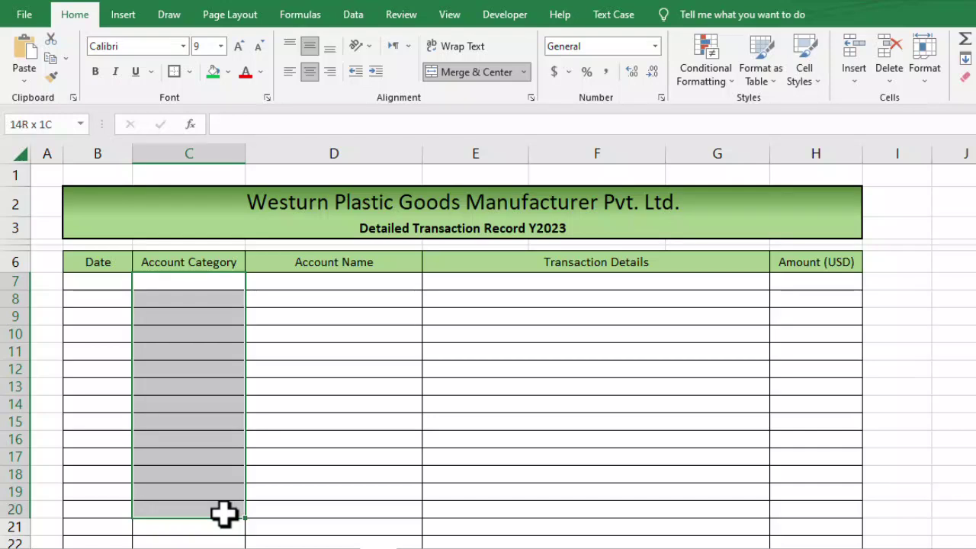
{"action": "left_click_drag", "start_coordinate": [224, 515], "coordinate": [214, 456]}
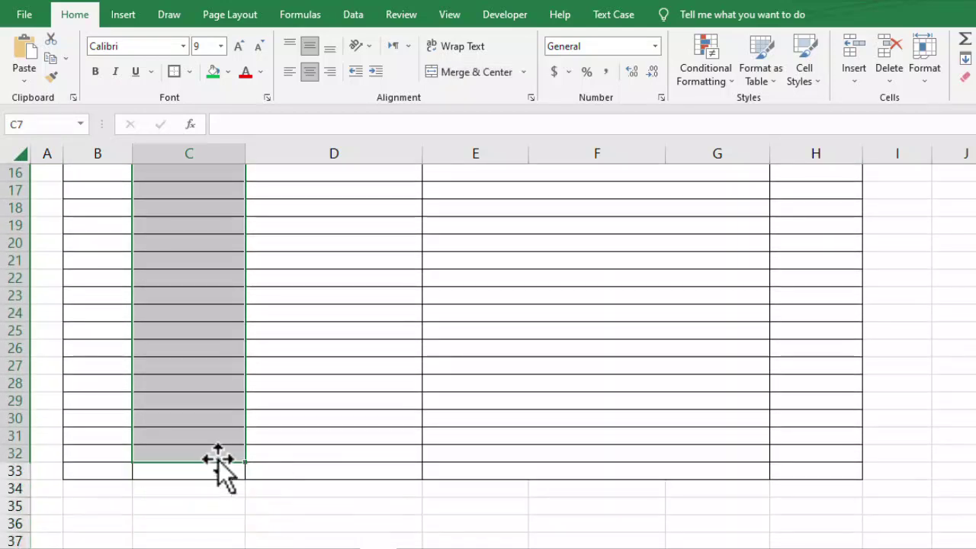
{"action": "key", "text": "shift+Down"}
{"action": "scroll", "coordinate": [222, 456], "scroll_direction": "up", "scroll_amount": 5}
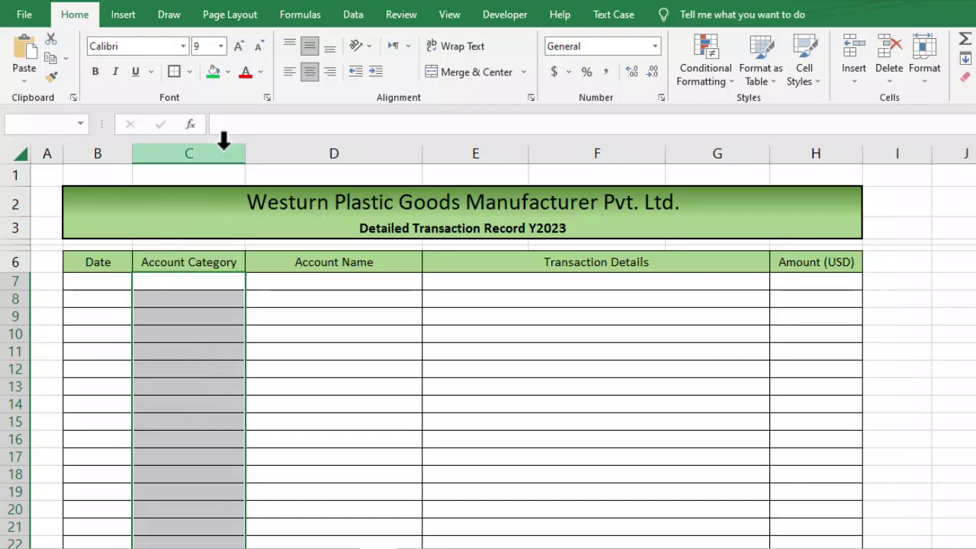
{"action": "left_click", "coordinate": [352, 17]}
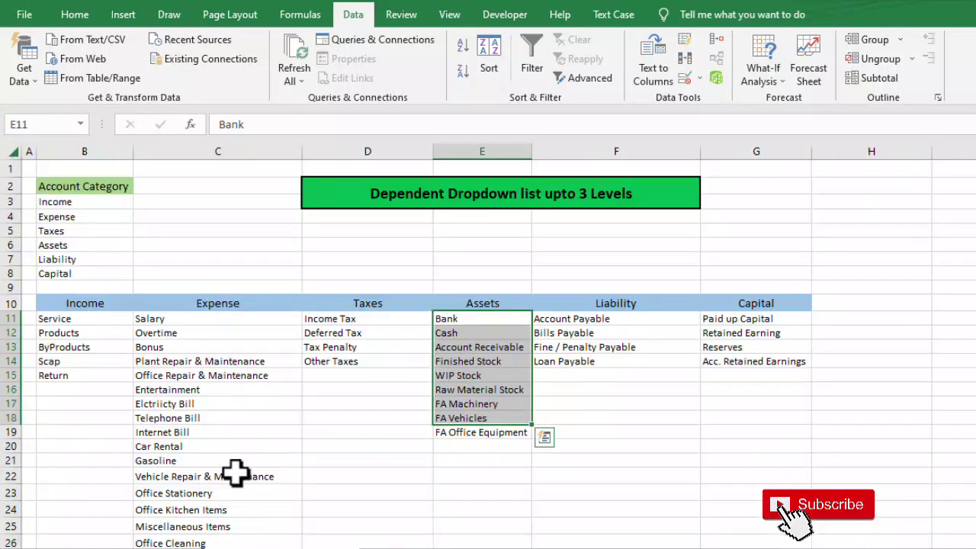
Check which cells on the lists sheet the Account_Category name covers, and return to the transaction record.
{"action": "left_click_drag", "start_coordinate": [100, 202], "coordinate": [96, 273]}
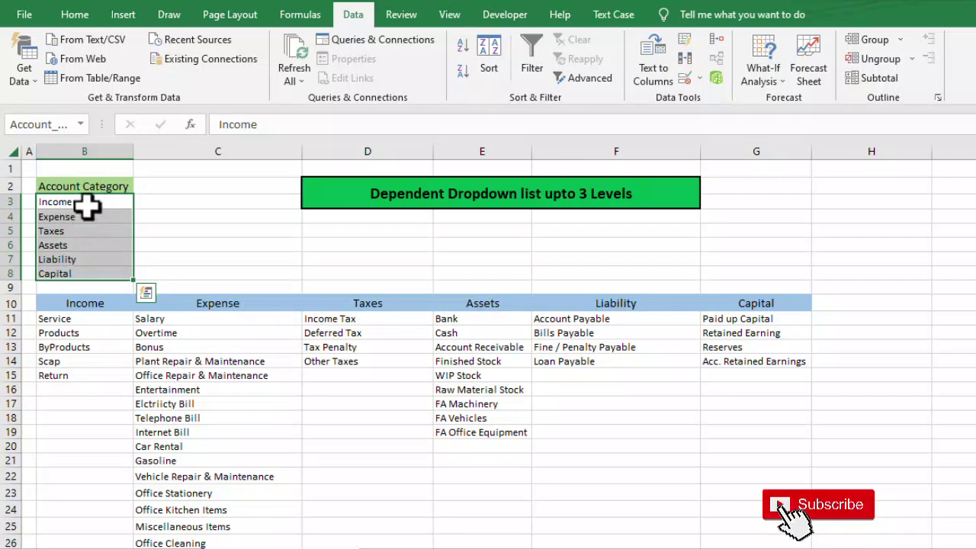
{"action": "left_click", "coordinate": [80, 124]}
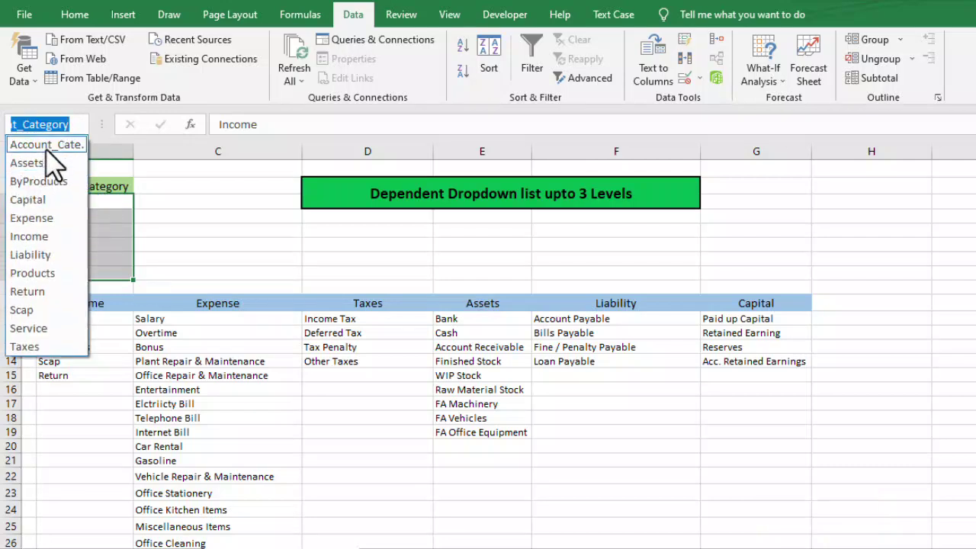
{"action": "left_click", "coordinate": [46, 144]}
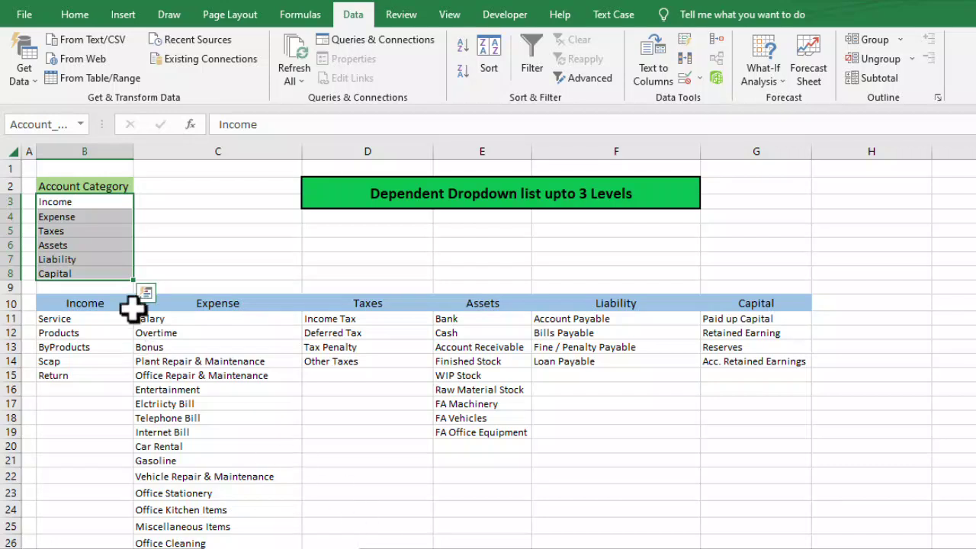
{"action": "left_click_drag", "start_coordinate": [104, 208], "coordinate": [90, 276]}
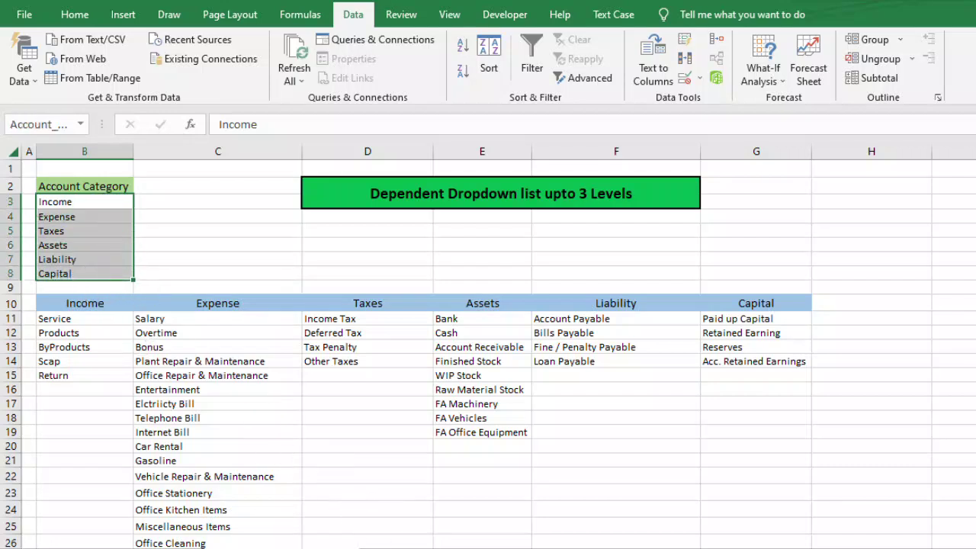
{"action": "key", "text": "ctrl+Page_Down"}
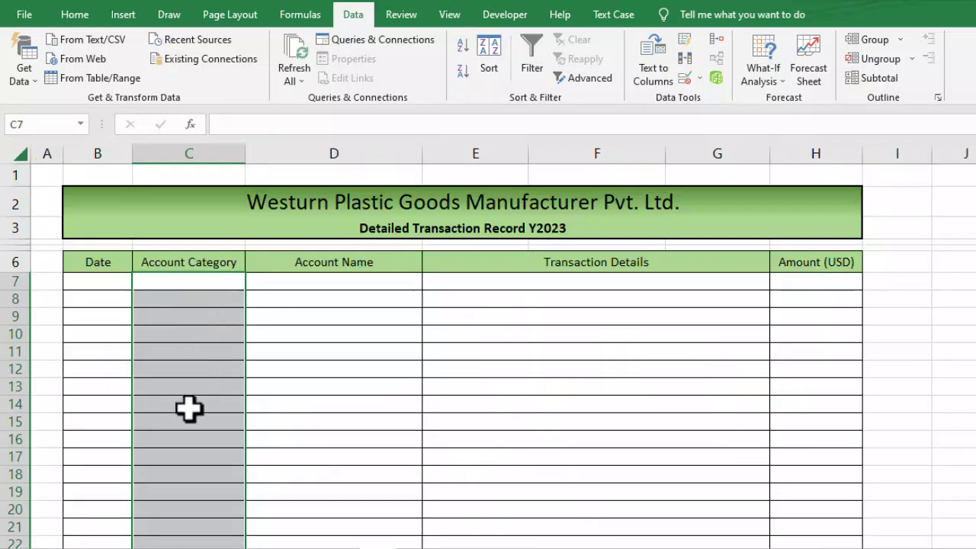
Apply List data validation to the selected Account Category cells, with the named range Account_Category as source.
{"action": "left_click", "coordinate": [698, 79]}
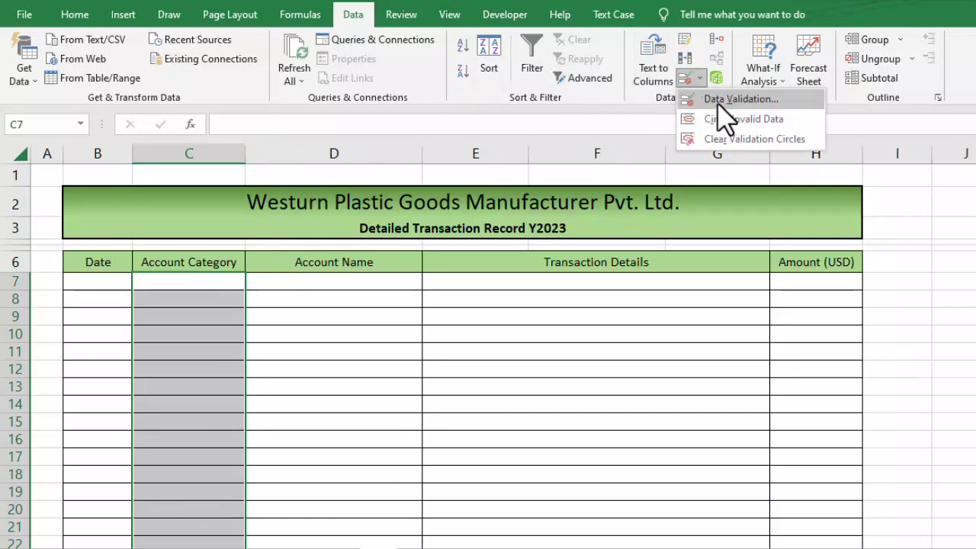
{"action": "left_click", "coordinate": [728, 99]}
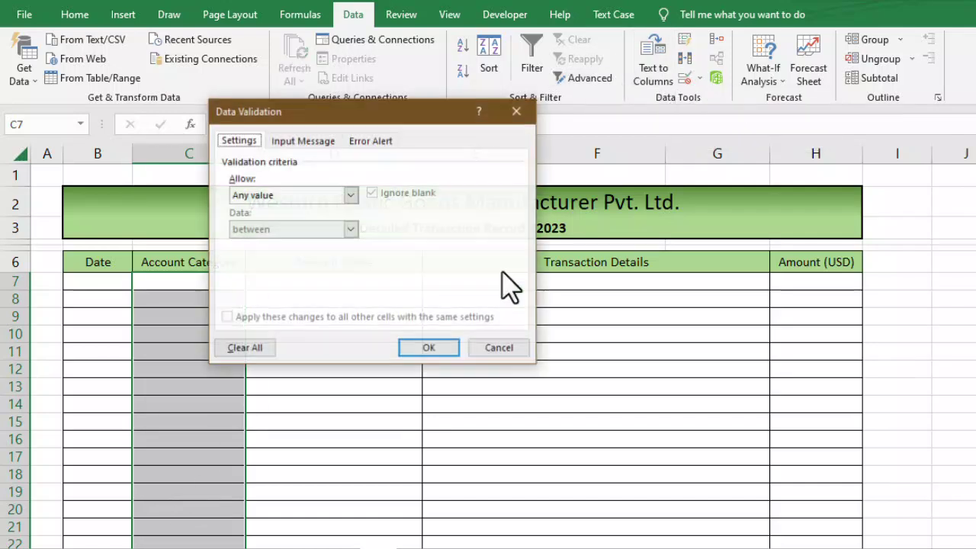
{"action": "left_click", "coordinate": [350, 196]}
{"action": "left_click", "coordinate": [302, 243]}
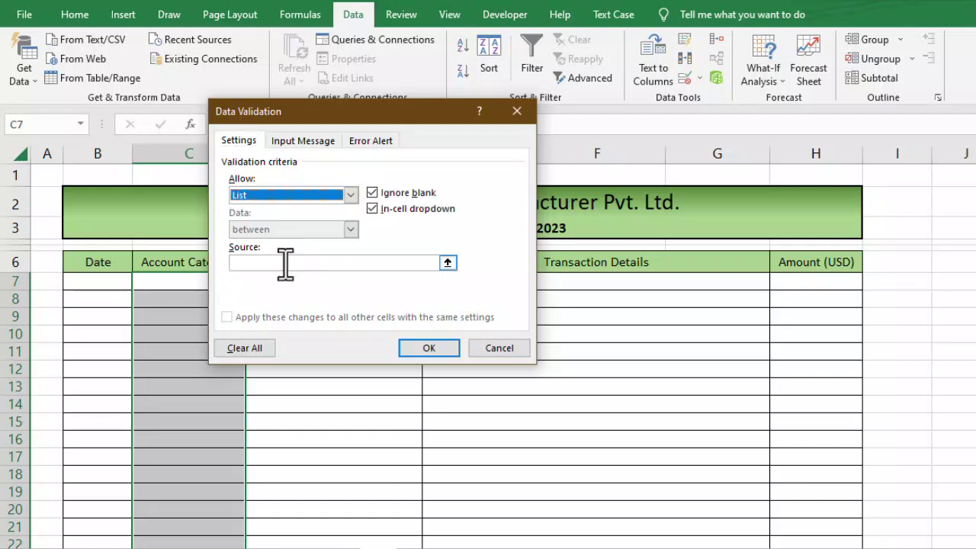
{"action": "left_click", "coordinate": [265, 262]}
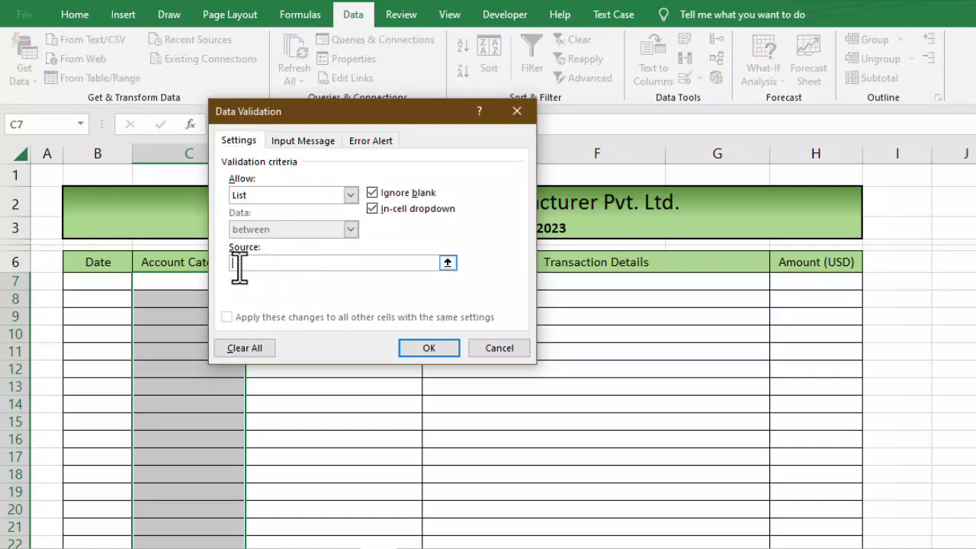
{"action": "key", "text": "F3"}
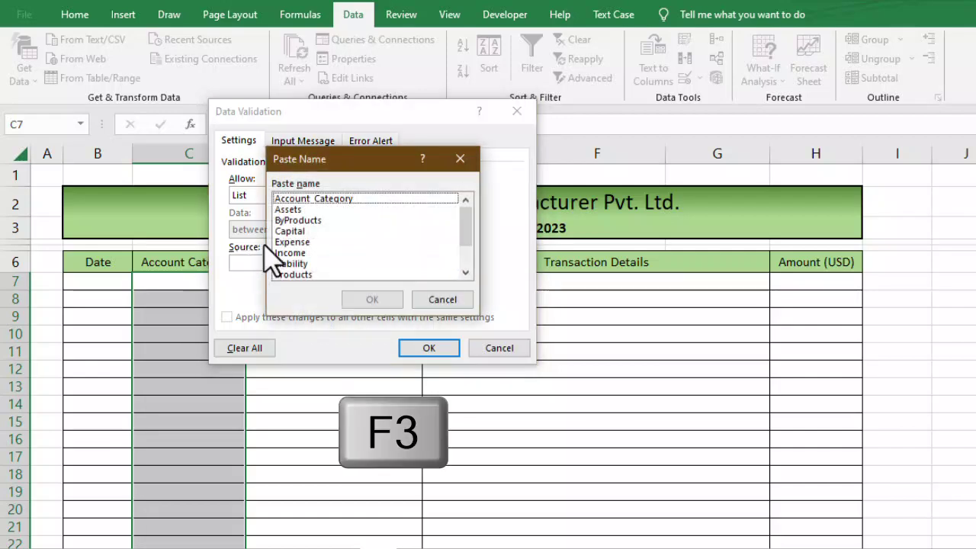
{"action": "left_click_drag", "start_coordinate": [350, 162], "coordinate": [601, 193]}
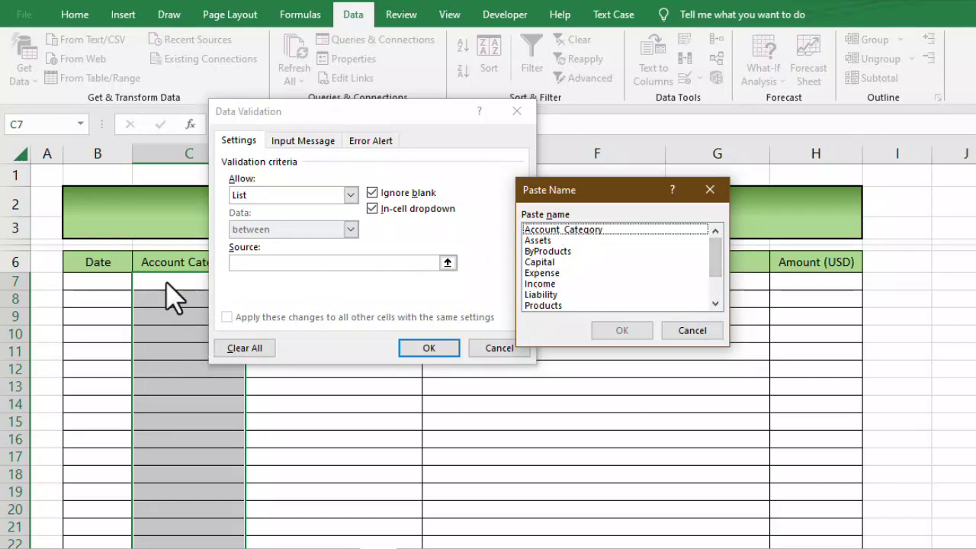
{"action": "left_click", "coordinate": [603, 230]}
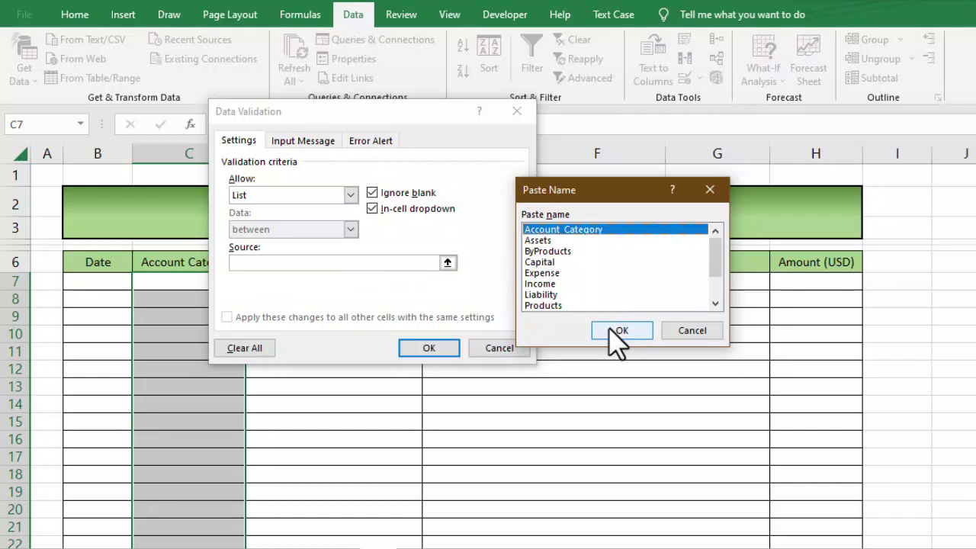
{"action": "left_click", "coordinate": [611, 332]}
{"action": "left_click", "coordinate": [429, 348]}
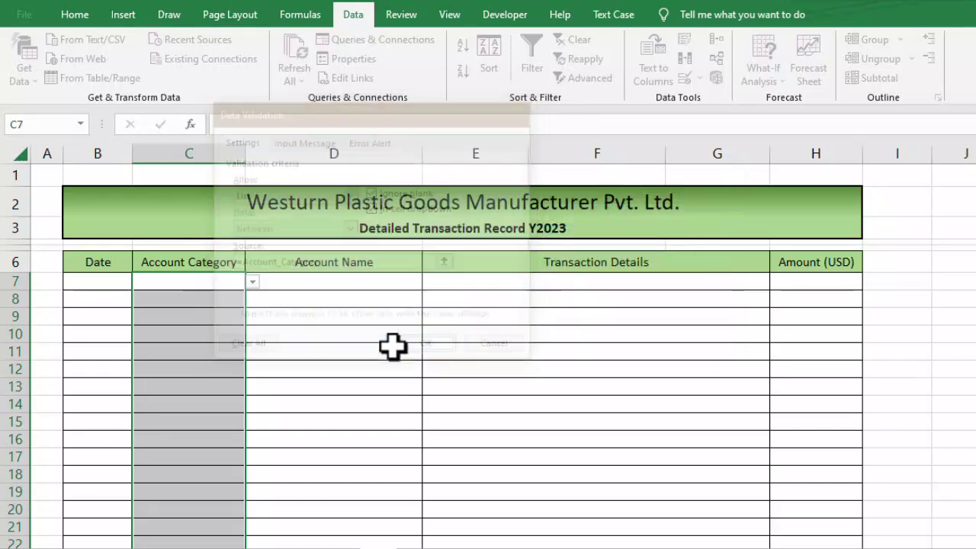
Check the dropdown options in the Account Category cell C7 without choosing one.
{"action": "key", "text": "Down"}
{"action": "key", "text": "Down"}
{"action": "key", "text": "Down"}
{"action": "key", "text": "Down"}
{"action": "key", "text": "Down"}
{"action": "key", "text": "Down"}
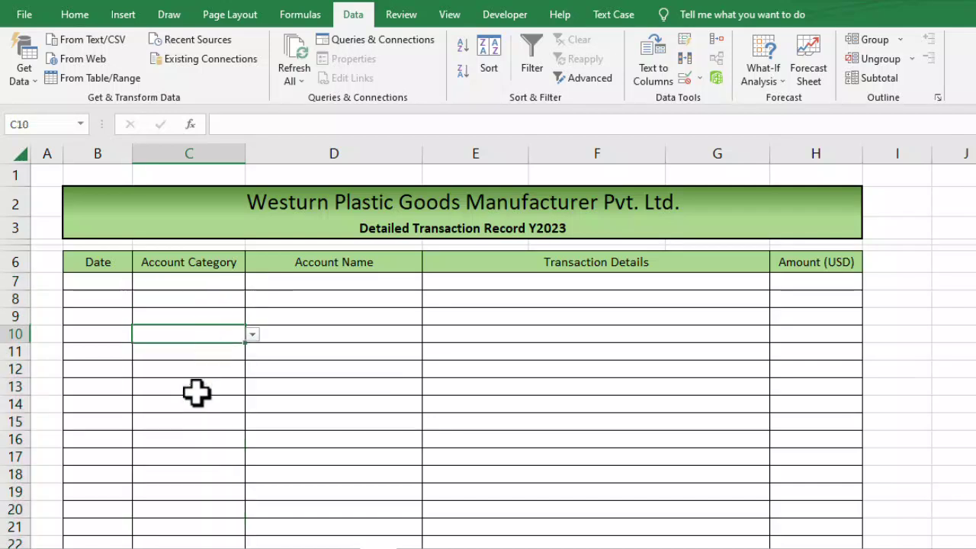
{"action": "left_click", "coordinate": [236, 280]}
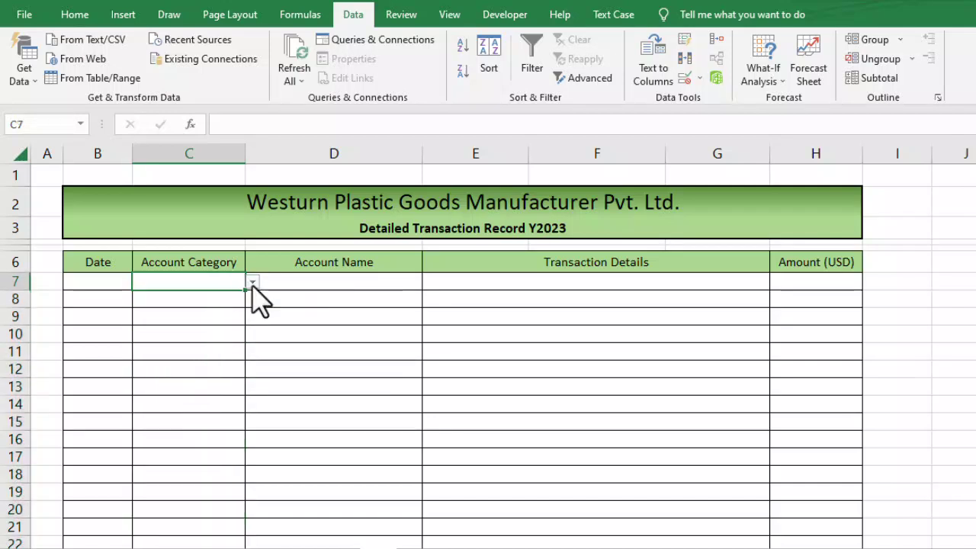
{"action": "left_click", "coordinate": [252, 285]}
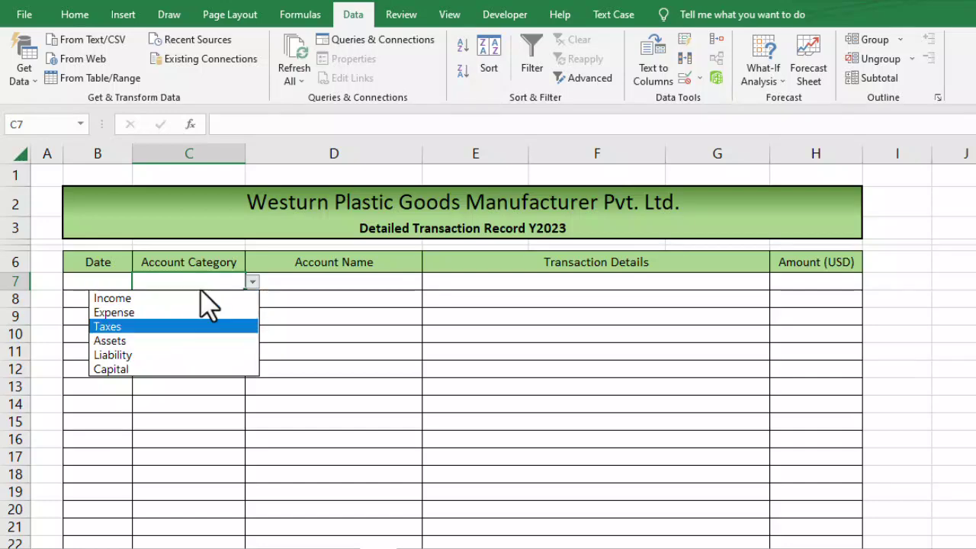
{"action": "key", "text": "Escape"}
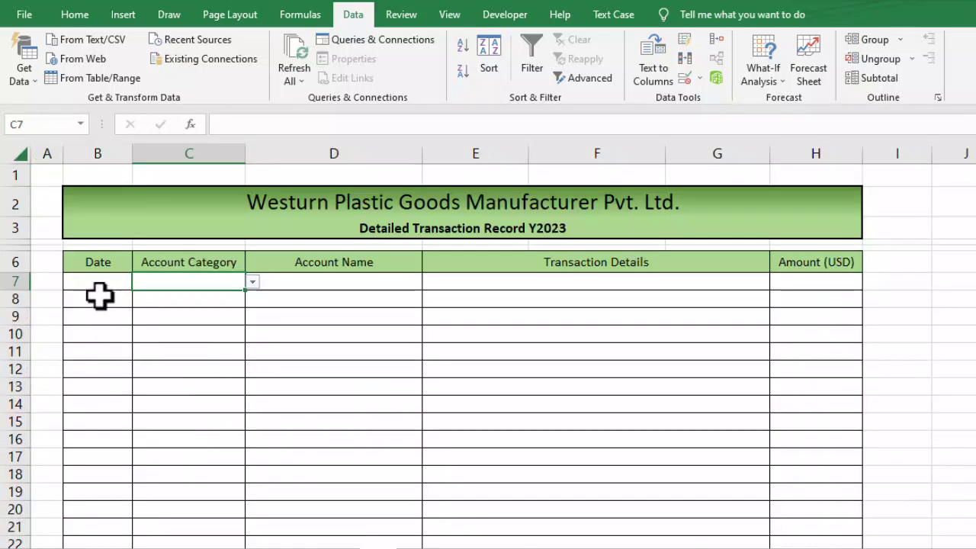
Enter the date 01/01/2023 in B7 and choose Income as the account category in C7.
{"action": "left_click", "coordinate": [99, 282]}
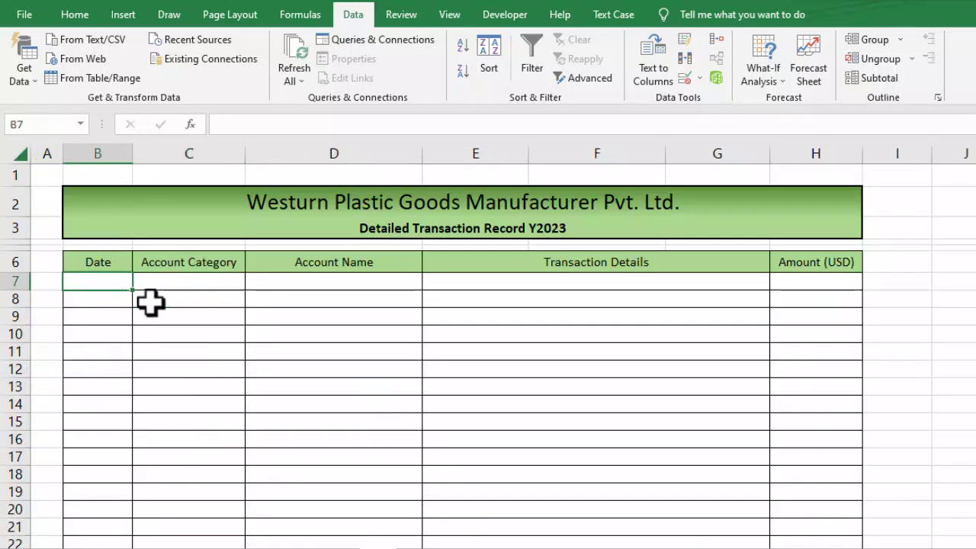
{"action": "type", "text": "01/01/"}
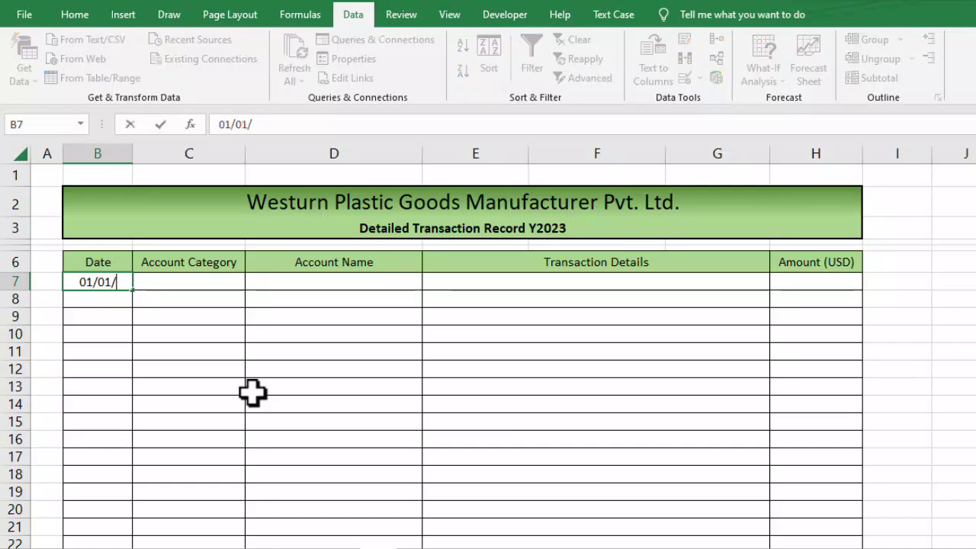
{"action": "type", "text": "2023"}
{"action": "key", "text": "Tab"}
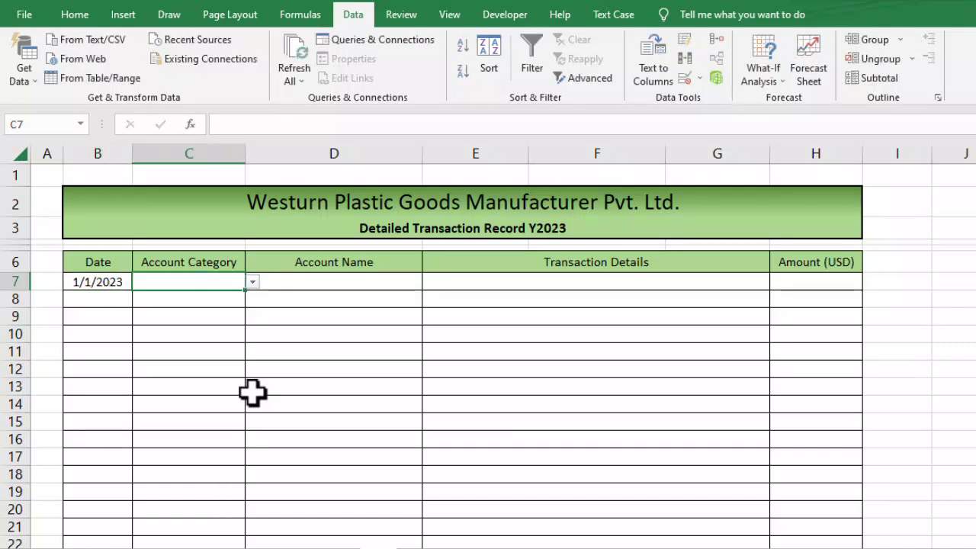
{"action": "left_click", "coordinate": [253, 283]}
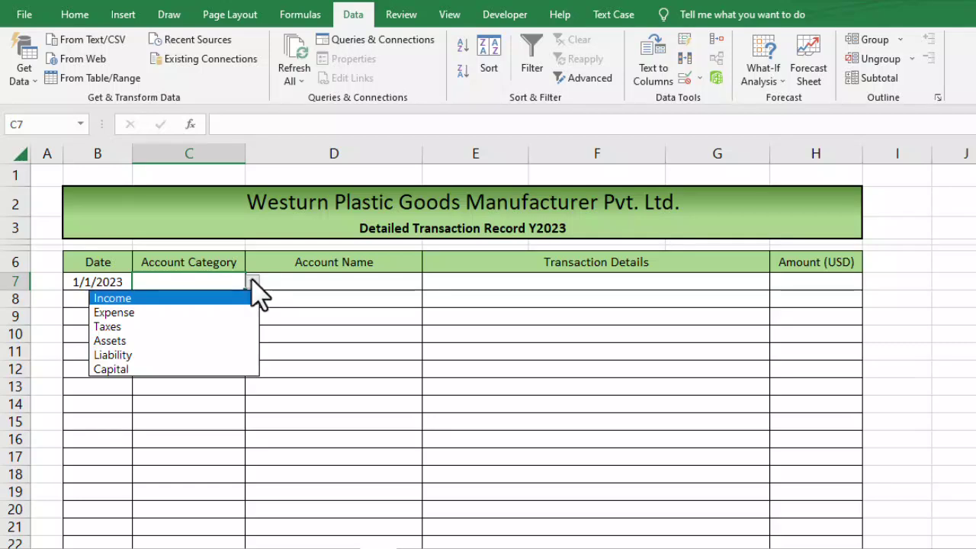
{"action": "left_click", "coordinate": [229, 298]}
Set the data validation of the Account Name cells D7:D33 to allow a List.
{"action": "left_click_drag", "start_coordinate": [294, 284], "coordinate": [294, 510]}
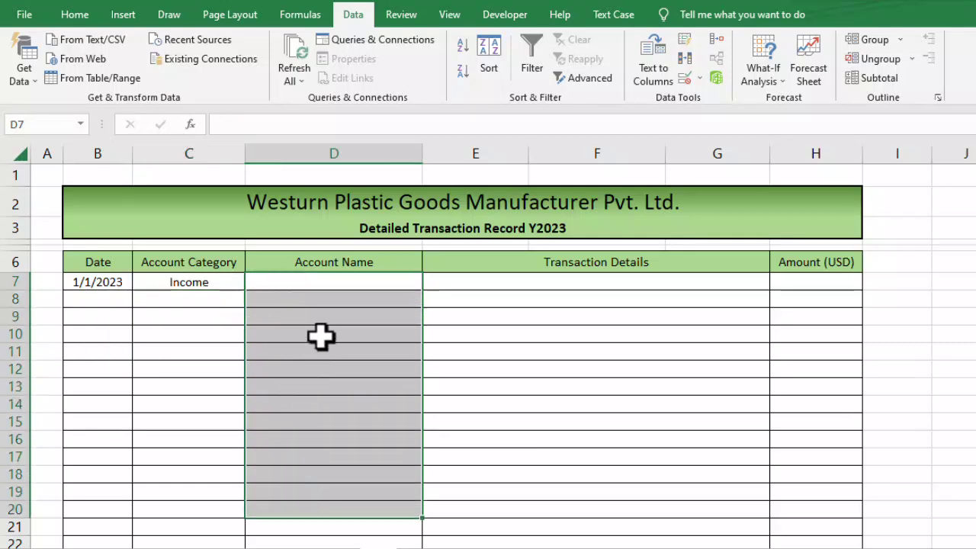
{"action": "left_click", "coordinate": [326, 284]}
{"action": "left_click", "coordinate": [218, 281]}
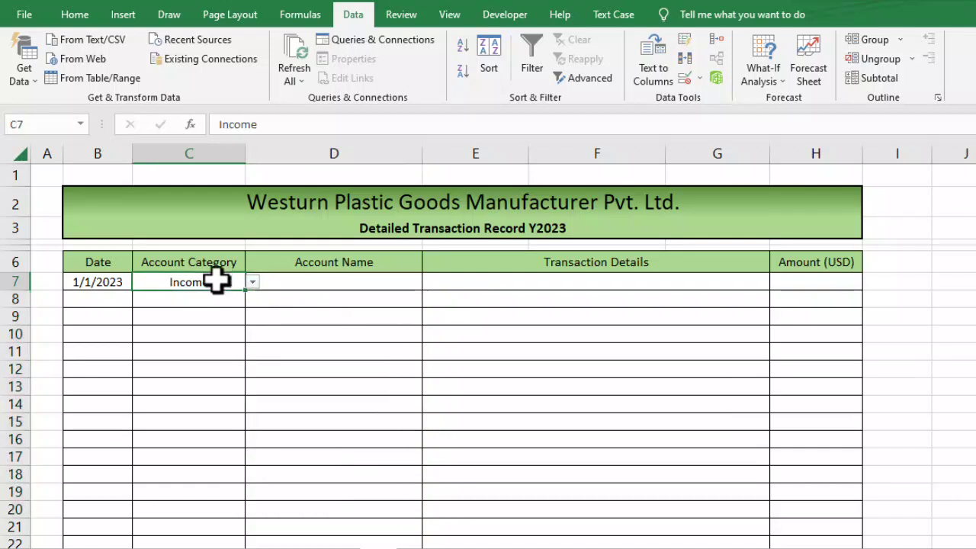
{"action": "left_click_drag", "start_coordinate": [323, 289], "coordinate": [325, 249]}
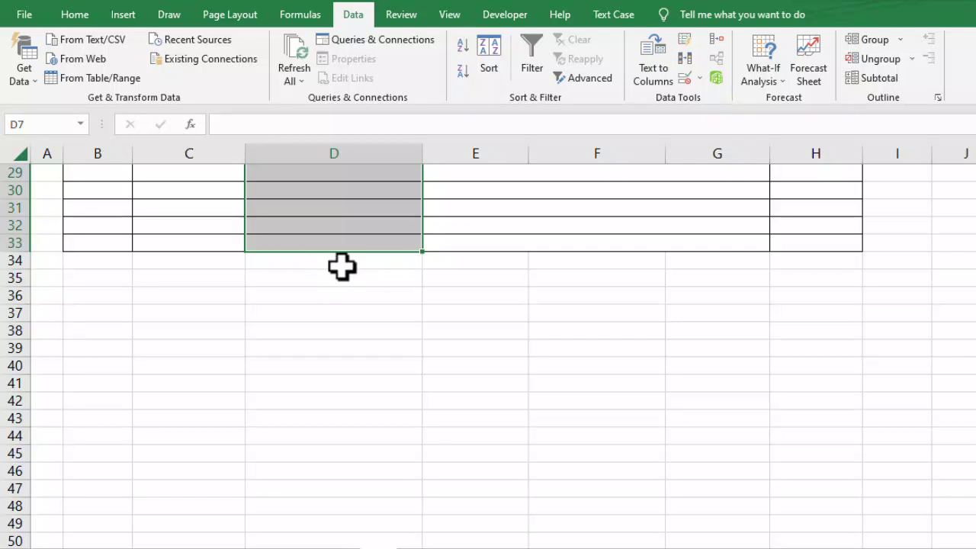
{"action": "scroll", "coordinate": [343, 266], "scroll_direction": "up", "scroll_amount": 9}
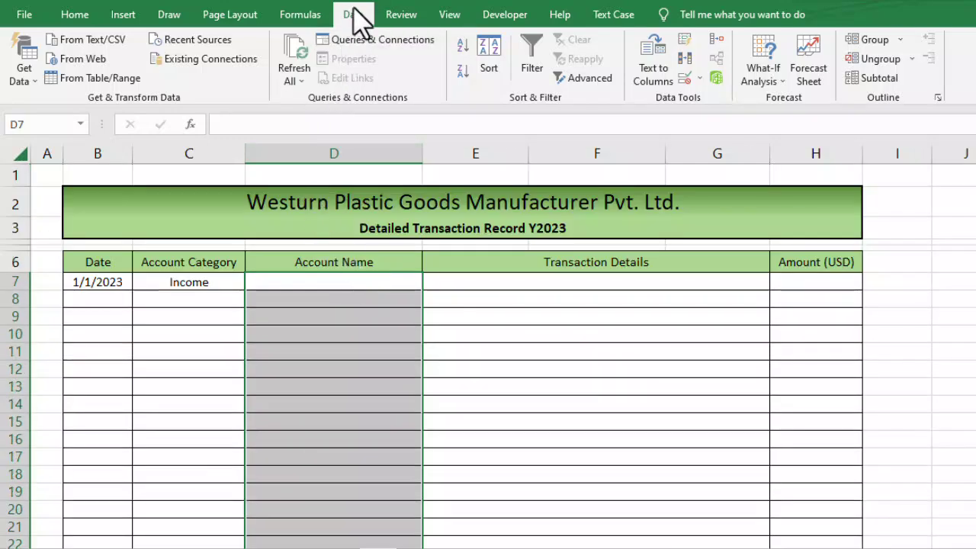
{"action": "left_click", "coordinate": [698, 79]}
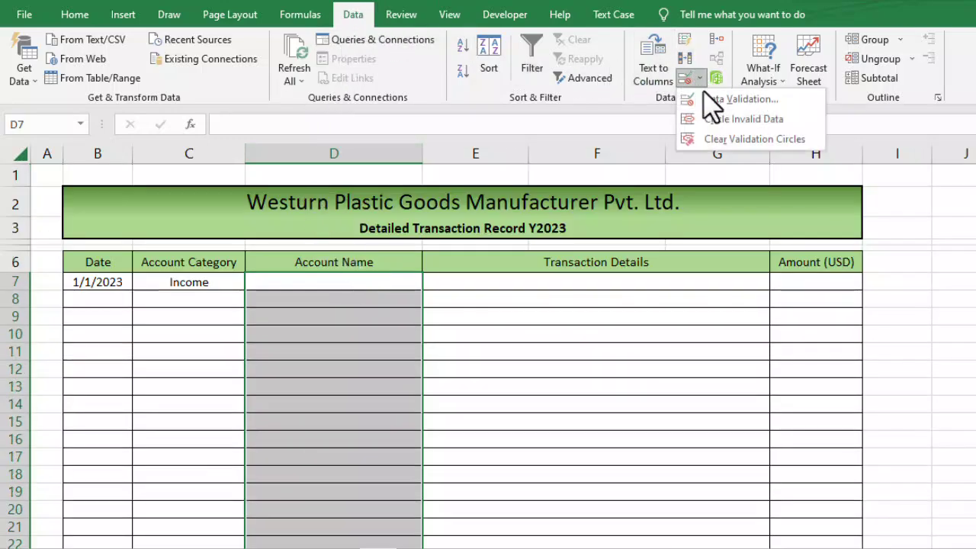
{"action": "left_click", "coordinate": [739, 109]}
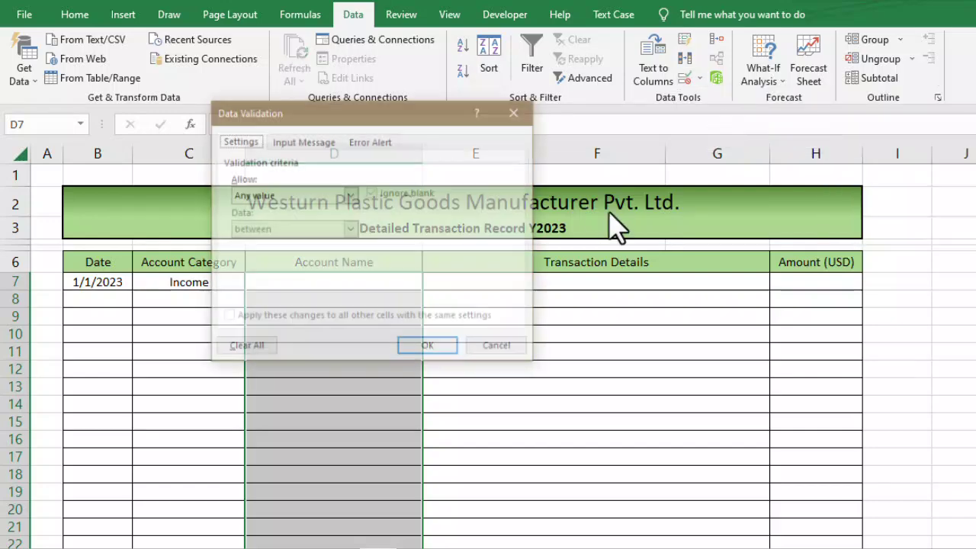
{"action": "left_click_drag", "start_coordinate": [394, 108], "coordinate": [622, 170]}
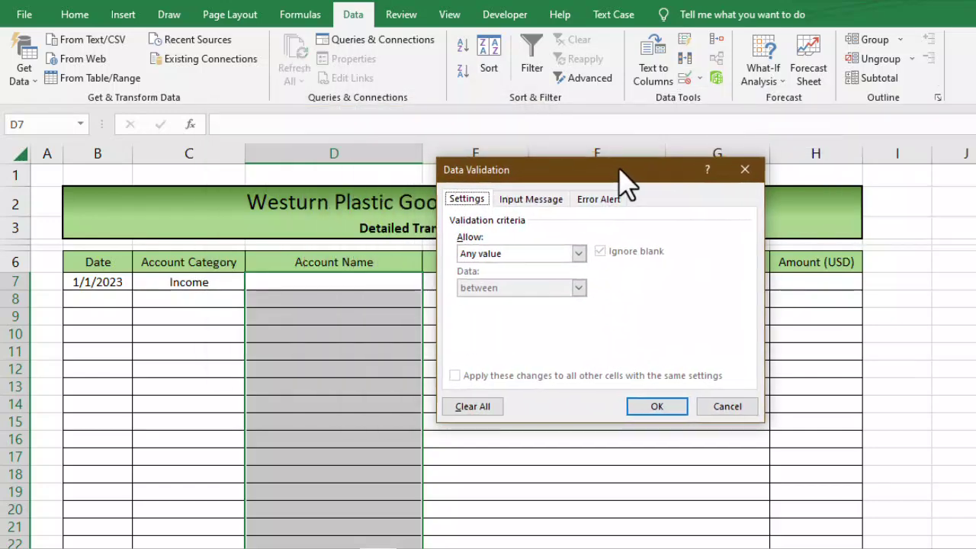
{"action": "left_click", "coordinate": [581, 254]}
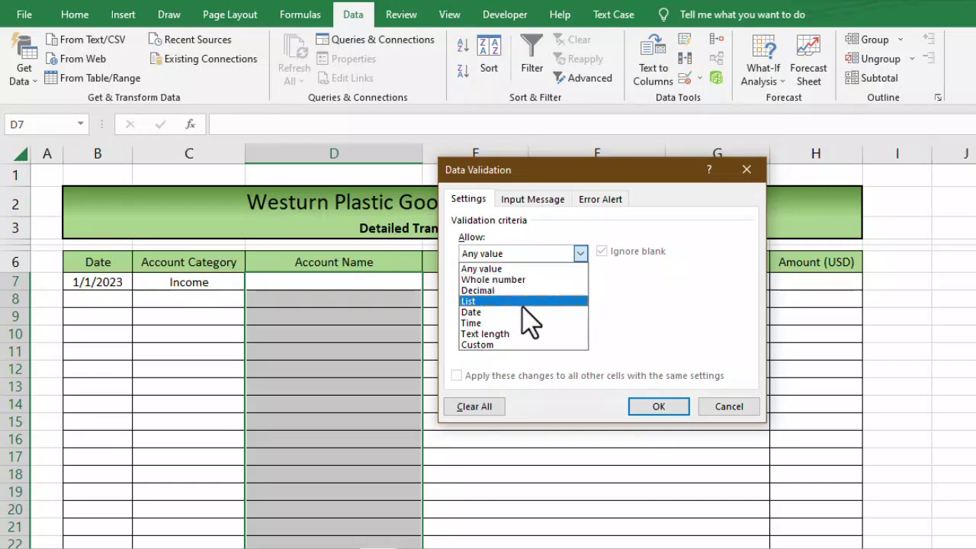
{"action": "left_click", "coordinate": [526, 300]}
Set the list source to =indirect($C7), with an absolute column and relative row, and apply the validation.
{"action": "left_click", "coordinate": [491, 321]}
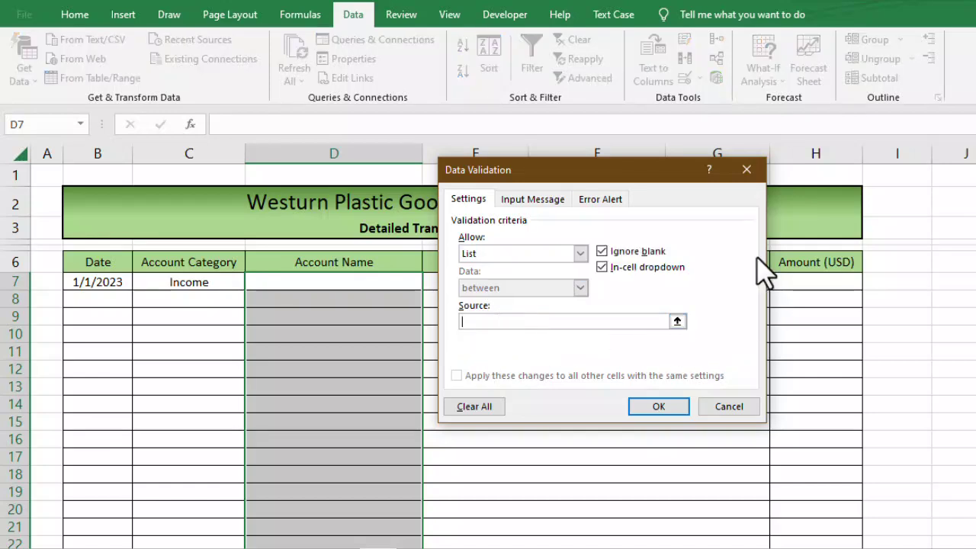
{"action": "type", "text": "="}
{"action": "type", "text": "indirect($C$7"}
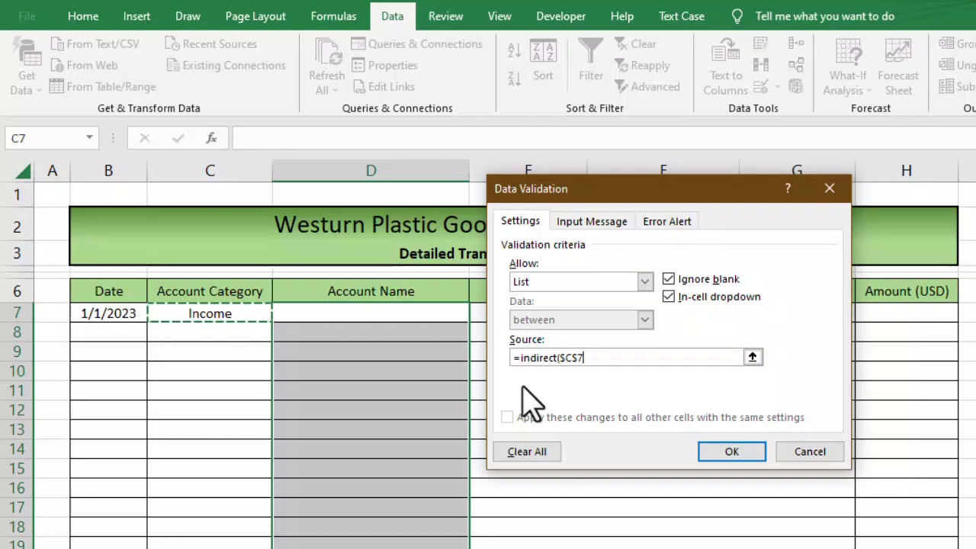
{"action": "key", "text": "BackSpace"}
{"action": "key", "text": "BackSpace"}
{"action": "type", "text": "7)"}
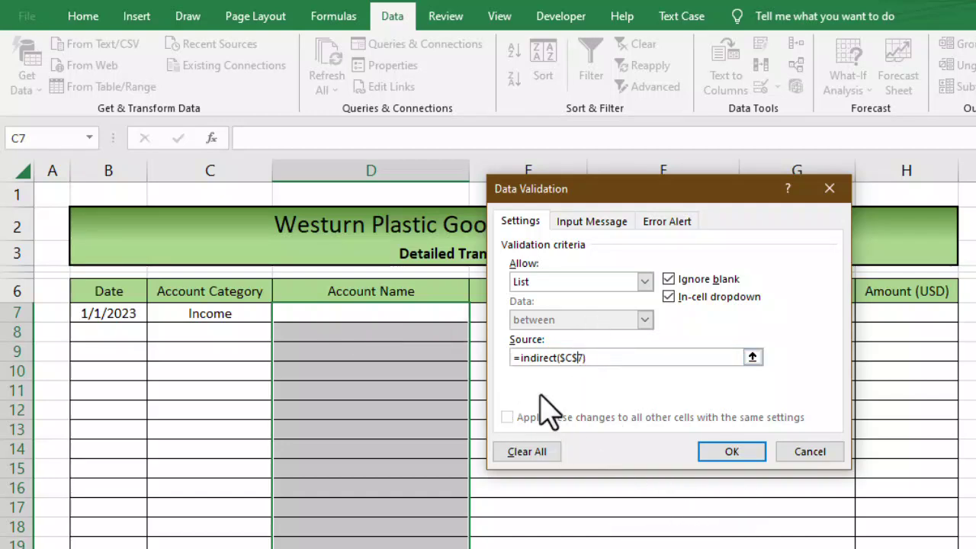
{"action": "left_click", "coordinate": [741, 454]}
Check several Account Name cells for the dropdown and choose Products in D7.
{"action": "left_click", "coordinate": [432, 348]}
{"action": "left_click", "coordinate": [431, 313]}
{"action": "left_click", "coordinate": [416, 390]}
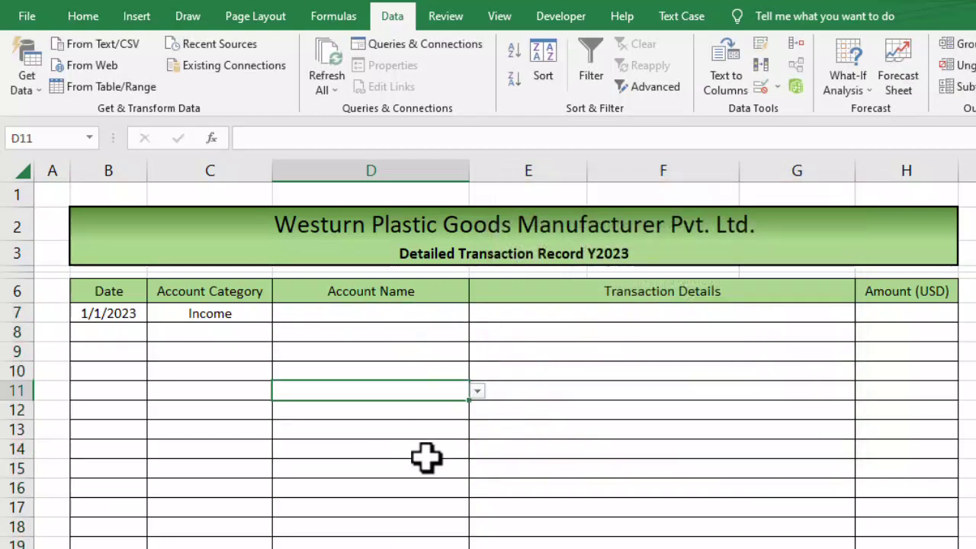
{"action": "left_click", "coordinate": [416, 510]}
{"action": "left_click", "coordinate": [417, 429]}
{"action": "left_click", "coordinate": [447, 314]}
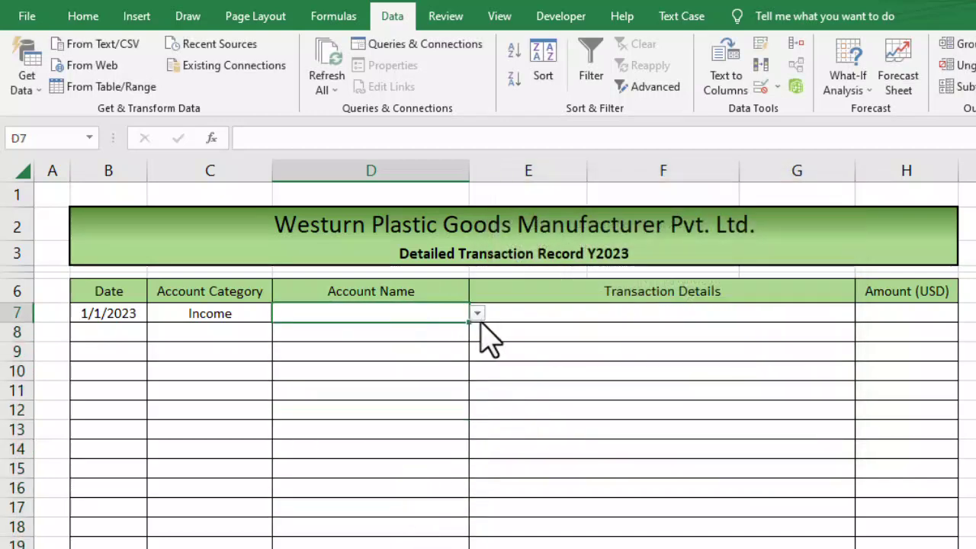
{"action": "left_click", "coordinate": [477, 313]}
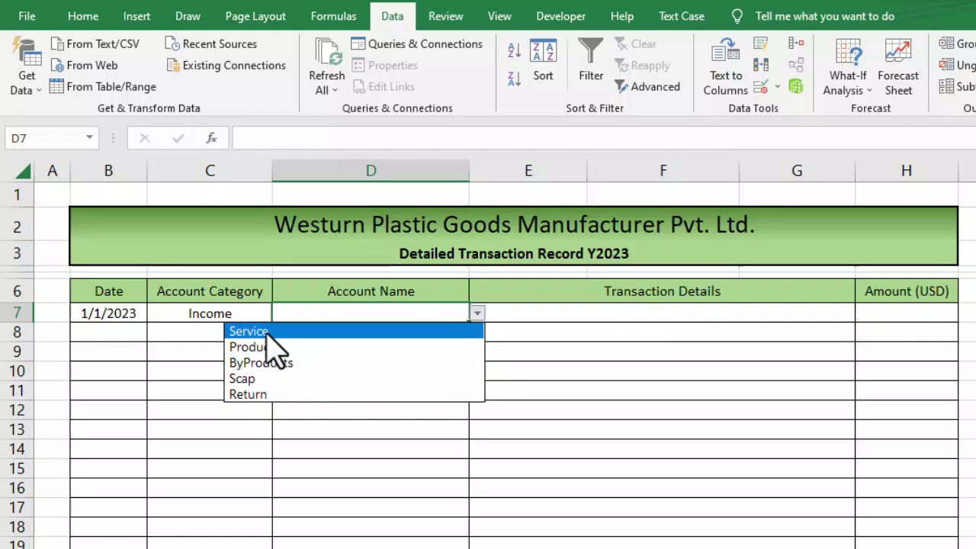
{"action": "left_click", "coordinate": [312, 357]}
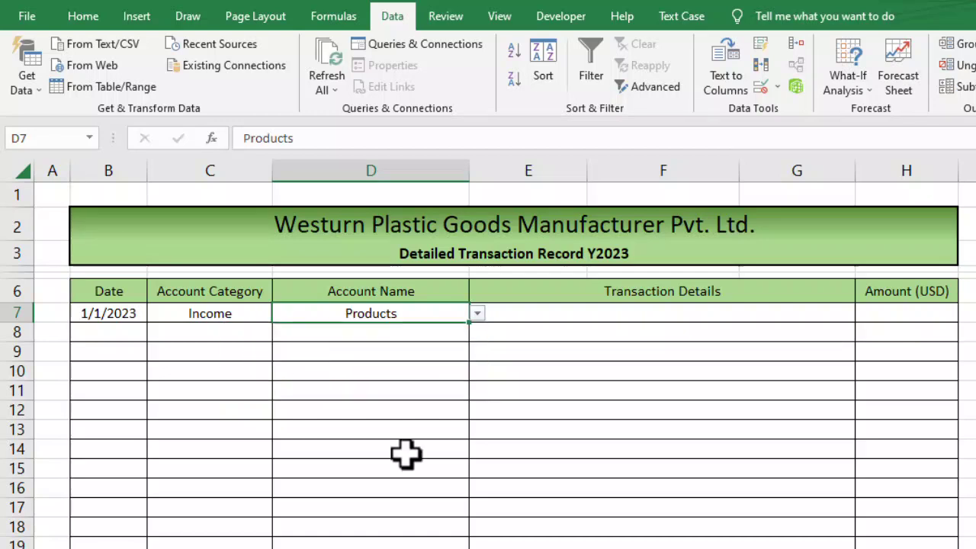
Choose Expense as the account category in C8.
{"action": "left_click", "coordinate": [249, 338]}
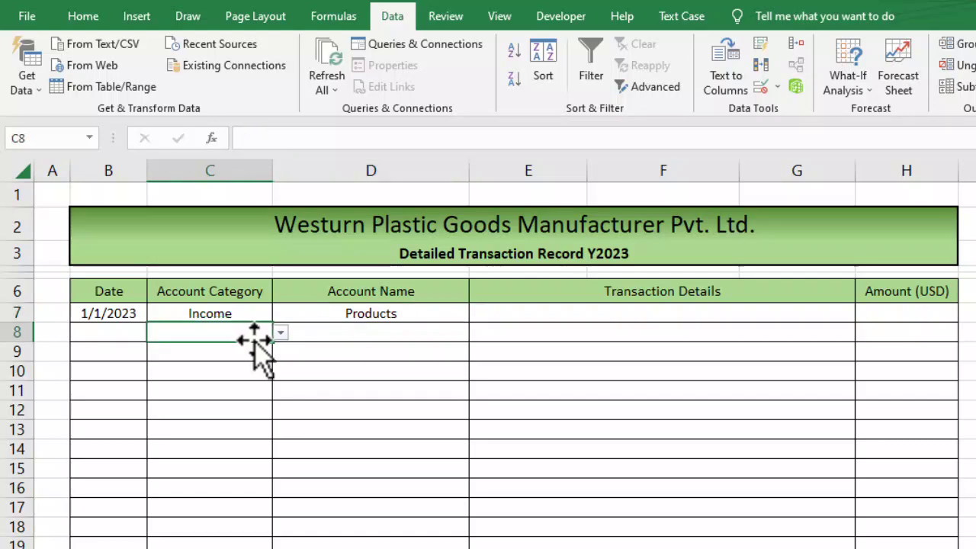
{"action": "left_click", "coordinate": [451, 349]}
{"action": "left_click", "coordinate": [460, 329]}
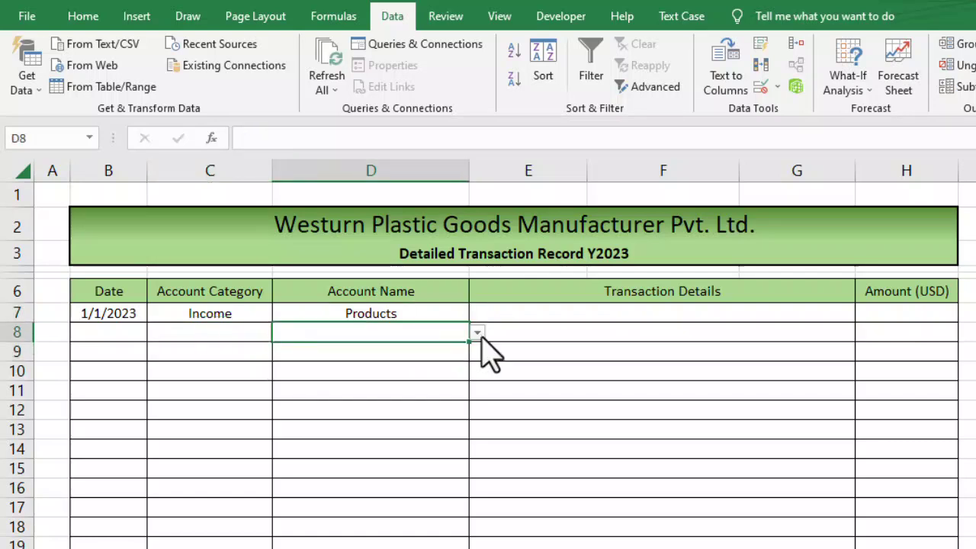
{"action": "left_click", "coordinate": [435, 369]}
{"action": "left_click", "coordinate": [239, 333]}
{"action": "left_click", "coordinate": [281, 333]}
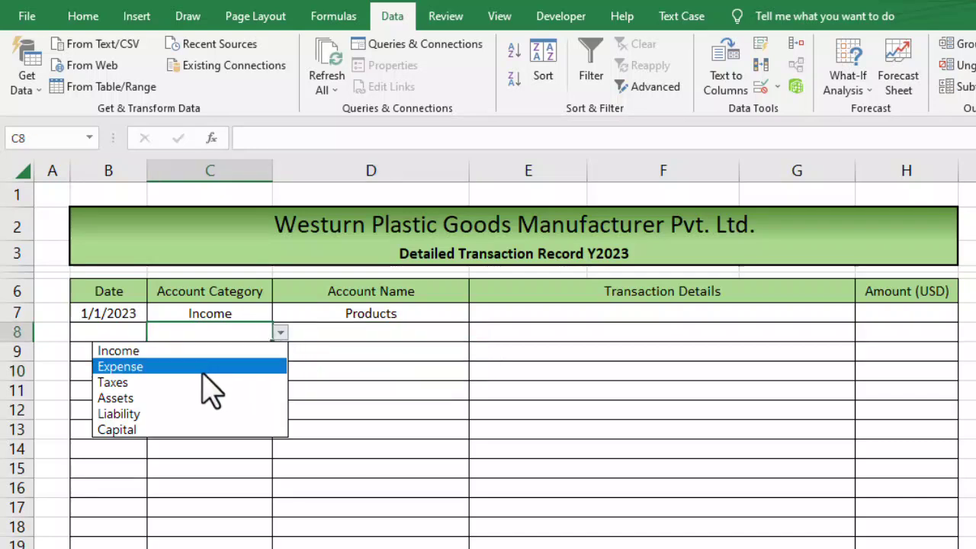
{"action": "left_click", "coordinate": [210, 370]}
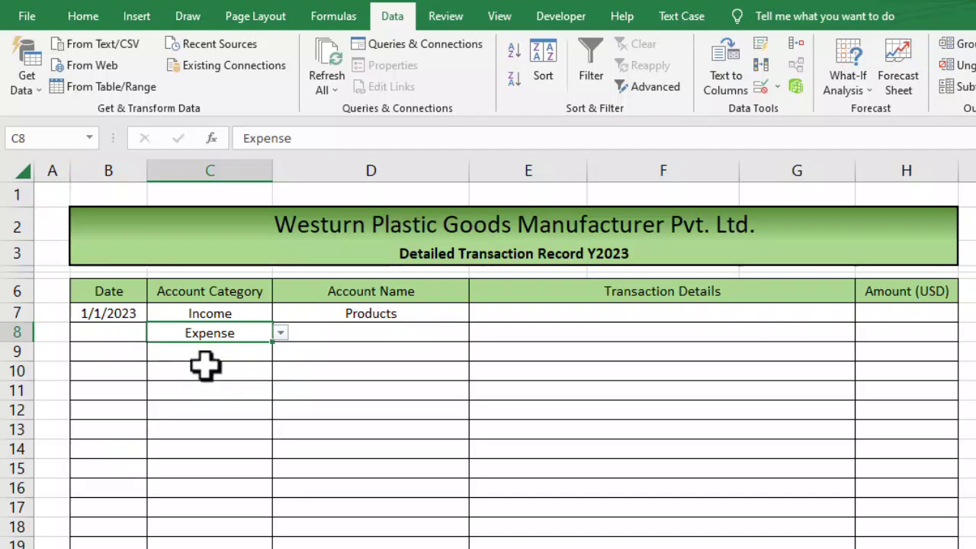
Choose Salary as the account name in D8 and enter the date 2/1/2023 in B8.
{"action": "left_click", "coordinate": [427, 336]}
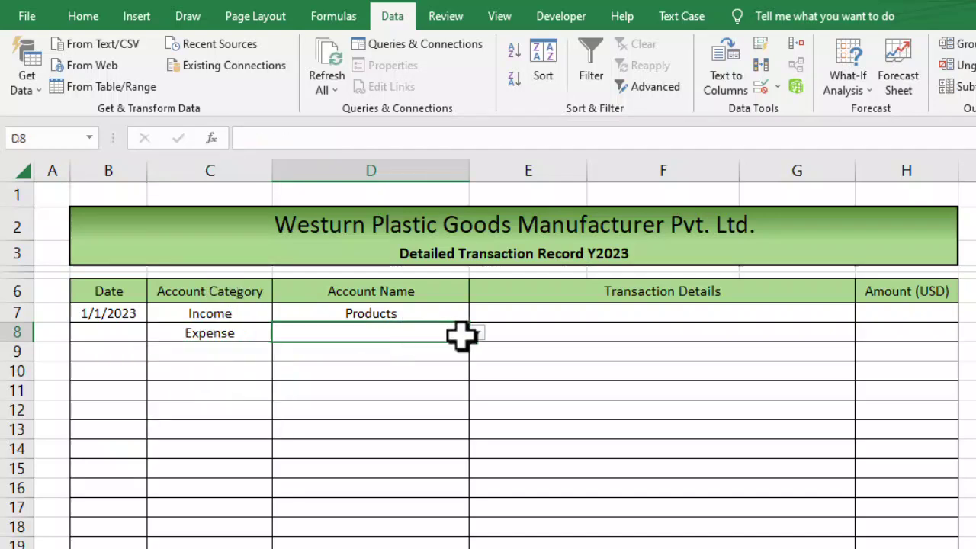
{"action": "left_click", "coordinate": [478, 333]}
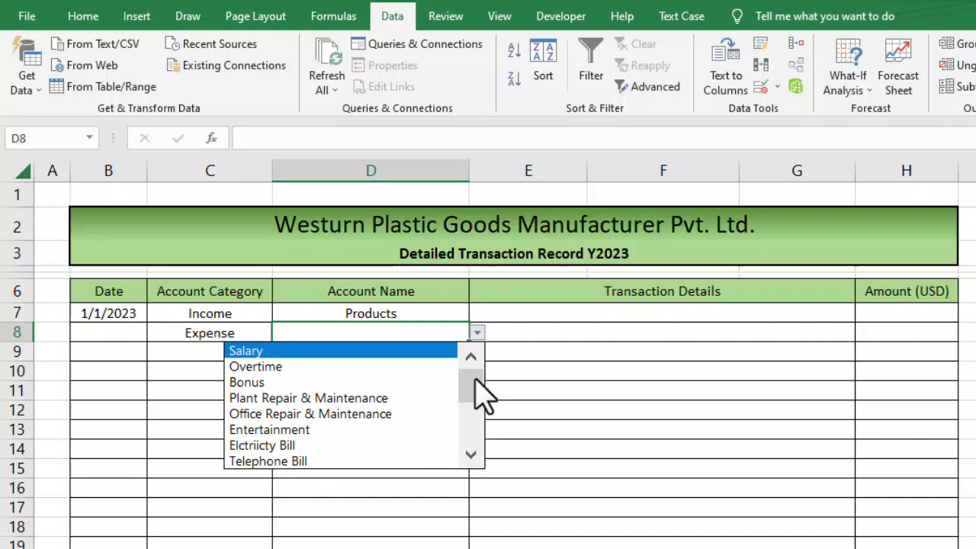
{"action": "left_click_drag", "start_coordinate": [477, 379], "coordinate": [424, 371]}
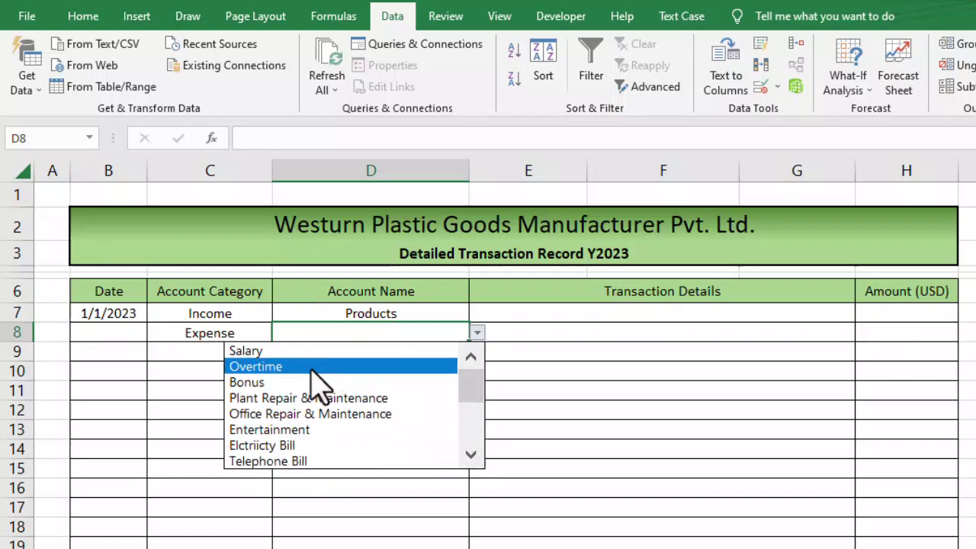
{"action": "left_click", "coordinate": [259, 352]}
{"action": "key", "text": "Left"}
{"action": "key", "text": "Left"}
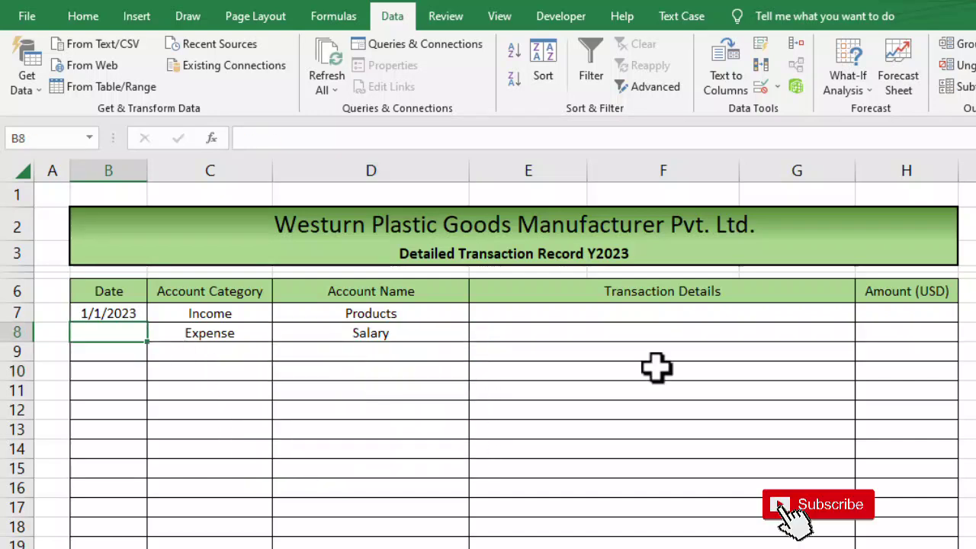
{"action": "type", "text": "2/1/2023"}
{"action": "key", "text": "Return"}
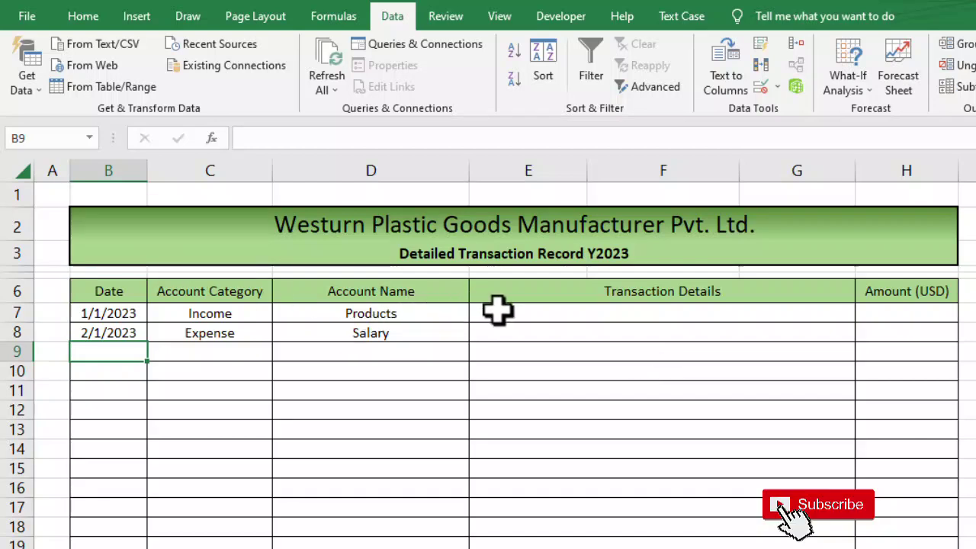
Apply List data validation to the Transaction Details cells from row 7 down, with the source =indirect($D7).
{"action": "left_click_drag", "start_coordinate": [497, 309], "coordinate": [549, 451]}
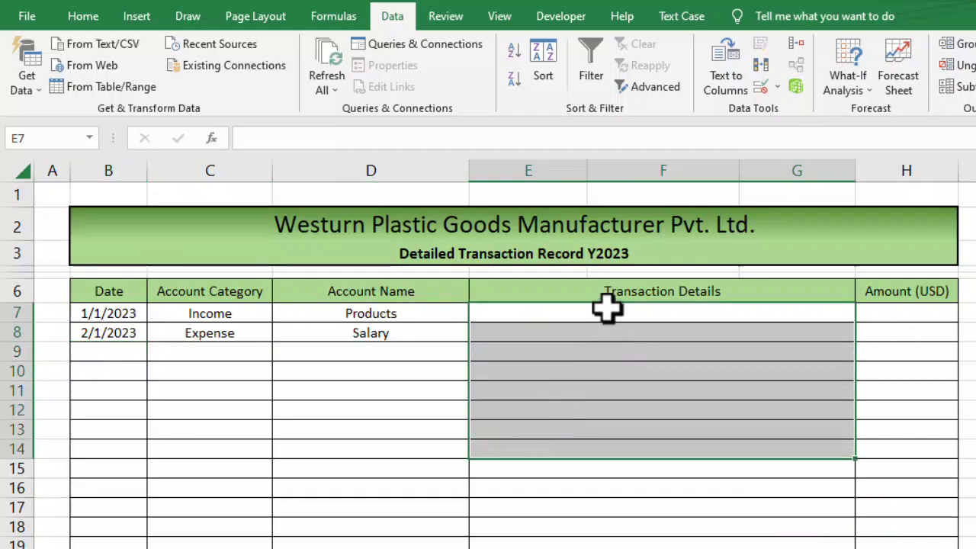
{"action": "left_click_drag", "start_coordinate": [607, 315], "coordinate": [592, 501]}
{"action": "left_click_drag", "start_coordinate": [603, 545], "coordinate": [603, 279]}
{"action": "scroll", "coordinate": [630, 356], "scroll_direction": "up", "scroll_amount": 9}
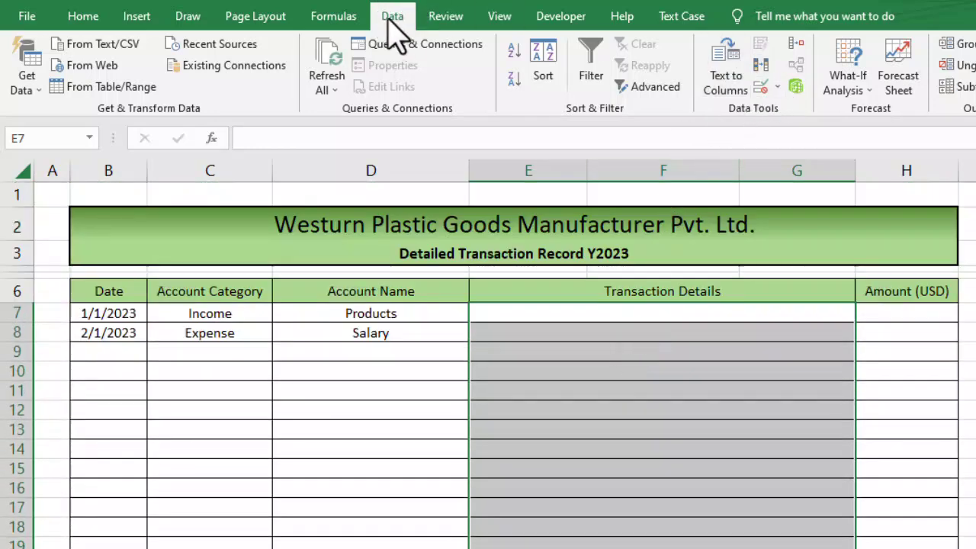
{"action": "left_click", "coordinate": [778, 86]}
{"action": "left_click", "coordinate": [791, 115]}
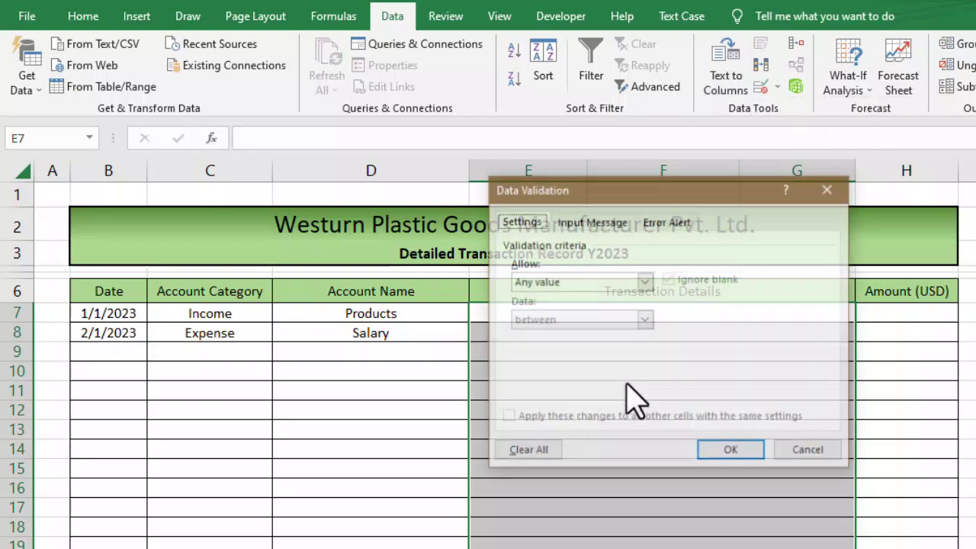
{"action": "left_click", "coordinate": [574, 279]}
{"action": "left_click", "coordinate": [555, 336]}
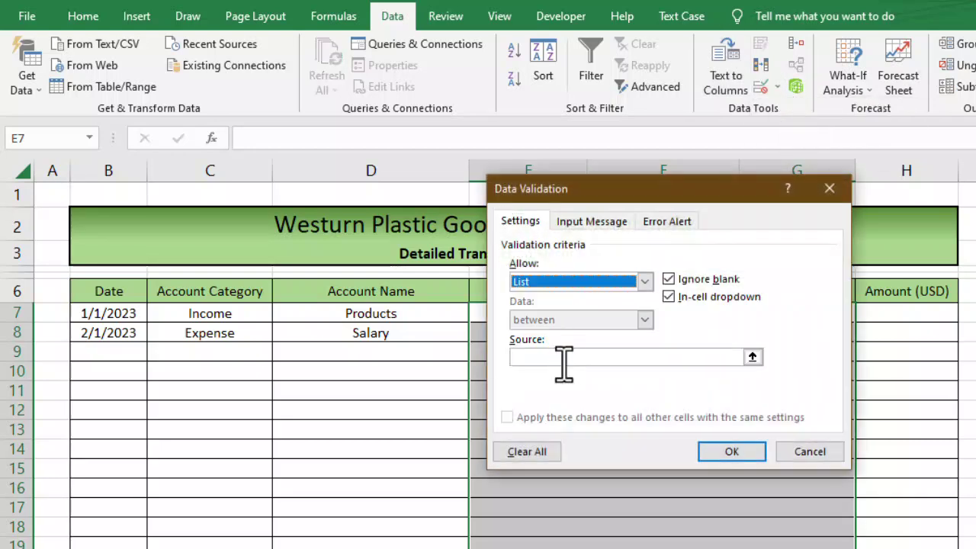
{"action": "left_click_drag", "start_coordinate": [671, 202], "coordinate": [827, 273]}
{"action": "left_click", "coordinate": [720, 429]}
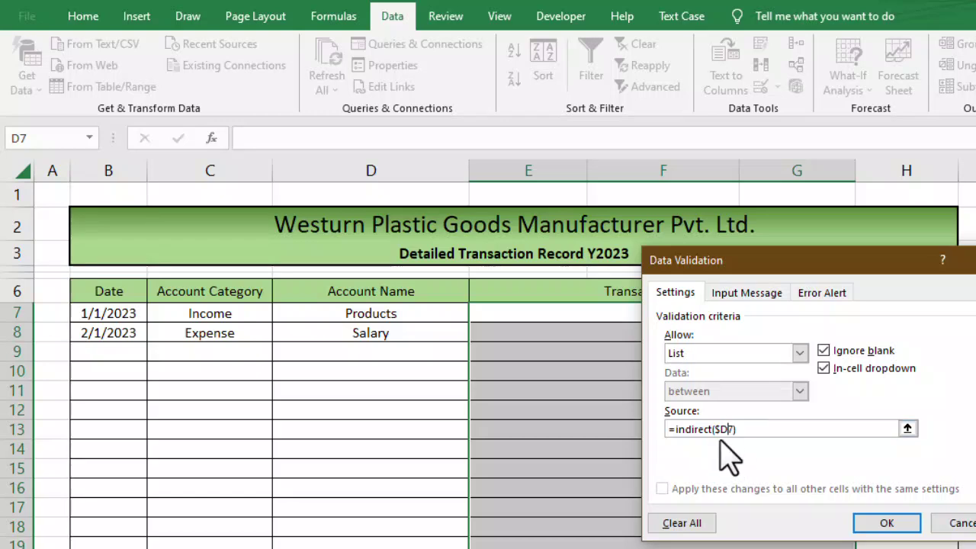
{"action": "left_click", "coordinate": [887, 523]}
Check several Transaction Details cells for the dropdown and choose Disposable Plastic Bags in E7.
{"action": "left_click", "coordinate": [658, 376]}
{"action": "left_click", "coordinate": [694, 327]}
{"action": "key", "text": "Down"}
{"action": "key", "text": "Down"}
{"action": "key", "text": "Down"}
{"action": "key", "text": "Down"}
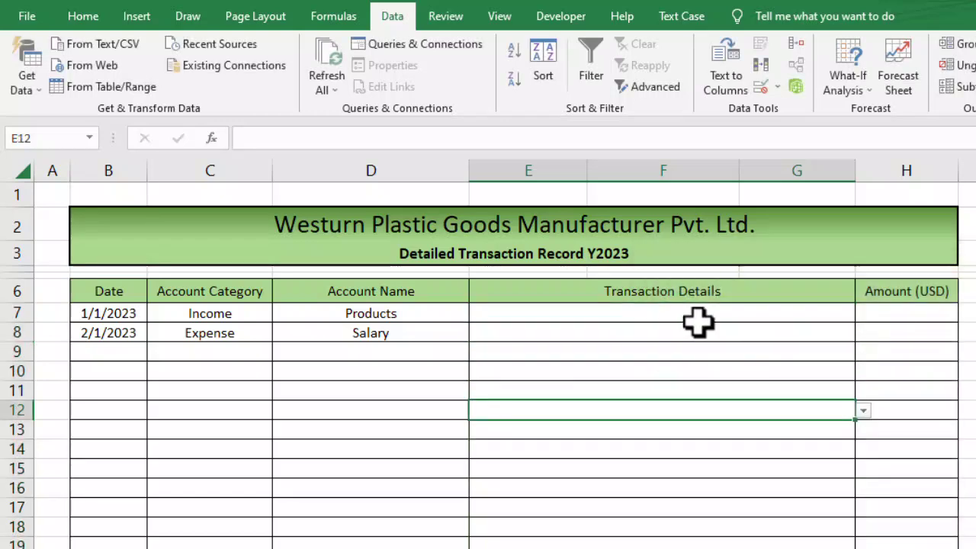
{"action": "left_click", "coordinate": [694, 316]}
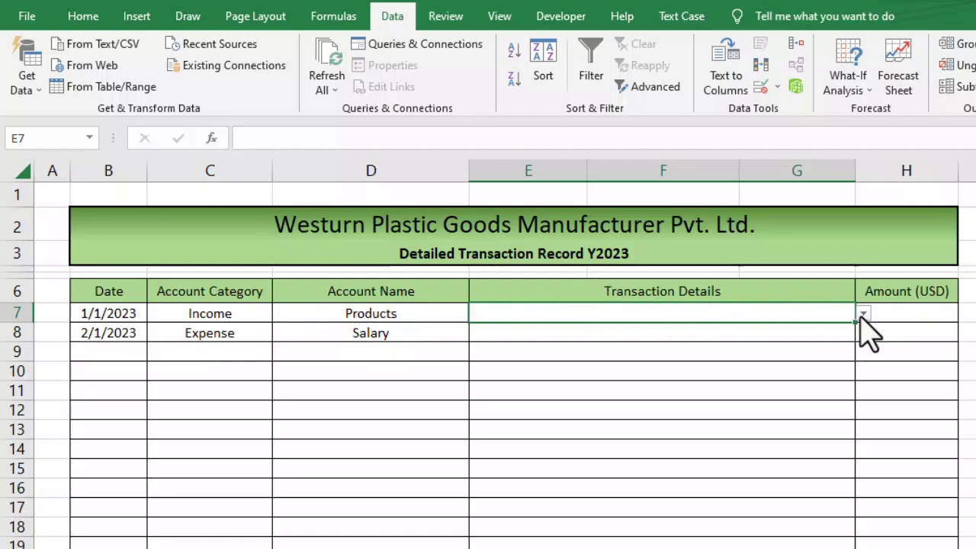
{"action": "left_click", "coordinate": [861, 312]}
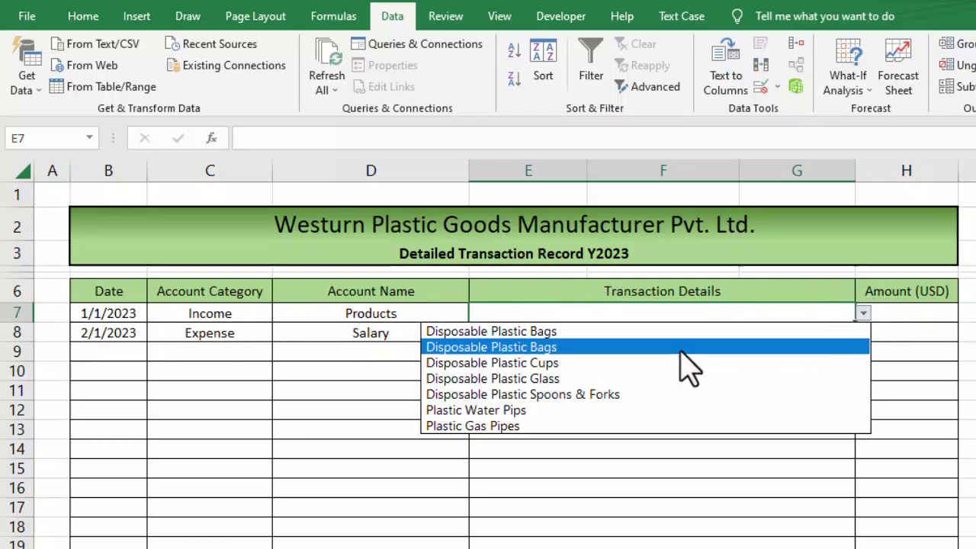
{"action": "left_click", "coordinate": [563, 331]}
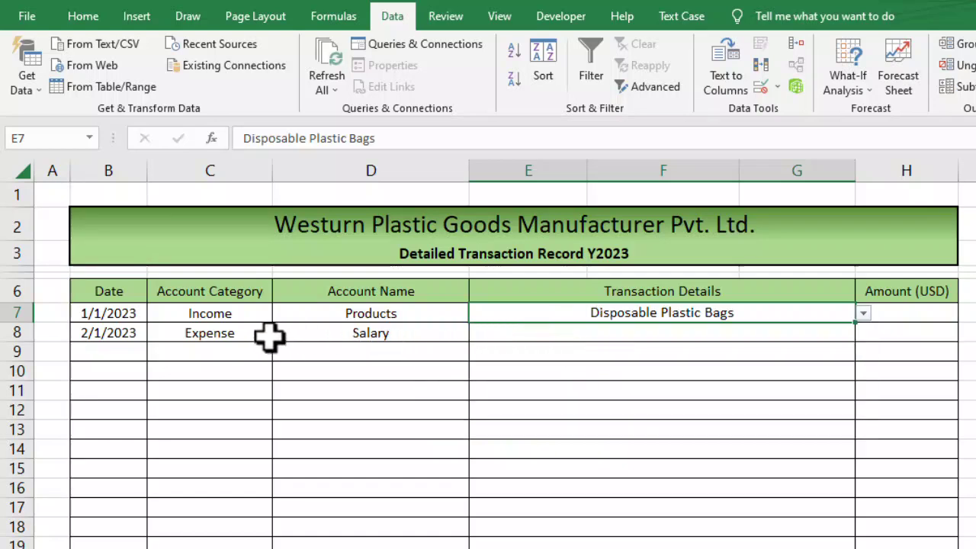
Change the account name in D7 to Service and select the Transaction Details cell E7.
{"action": "left_click", "coordinate": [372, 315]}
{"action": "left_click", "coordinate": [476, 313]}
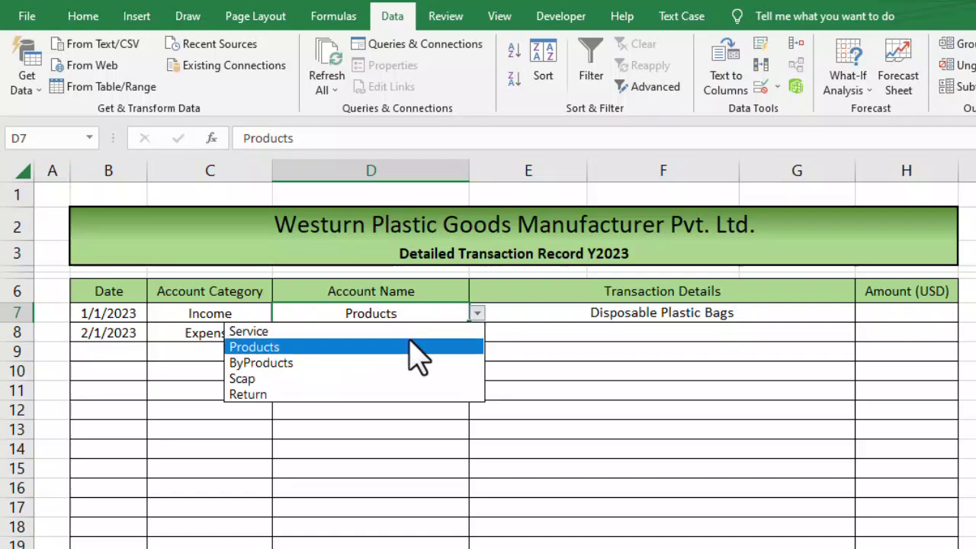
{"action": "left_click", "coordinate": [407, 331]}
{"action": "left_click", "coordinate": [844, 312]}
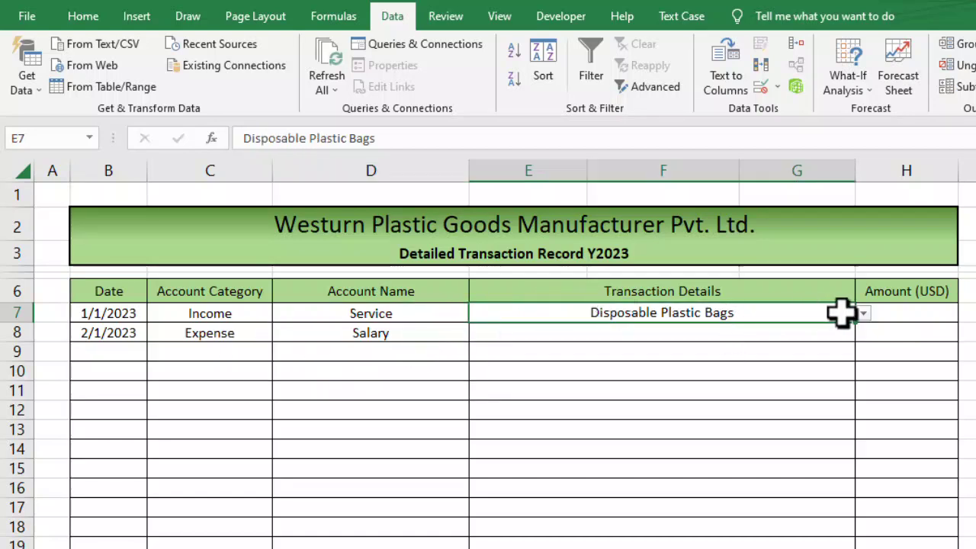
Choose Water Pipe Fittings as the transaction detail in E7.
{"action": "left_click", "coordinate": [863, 313]}
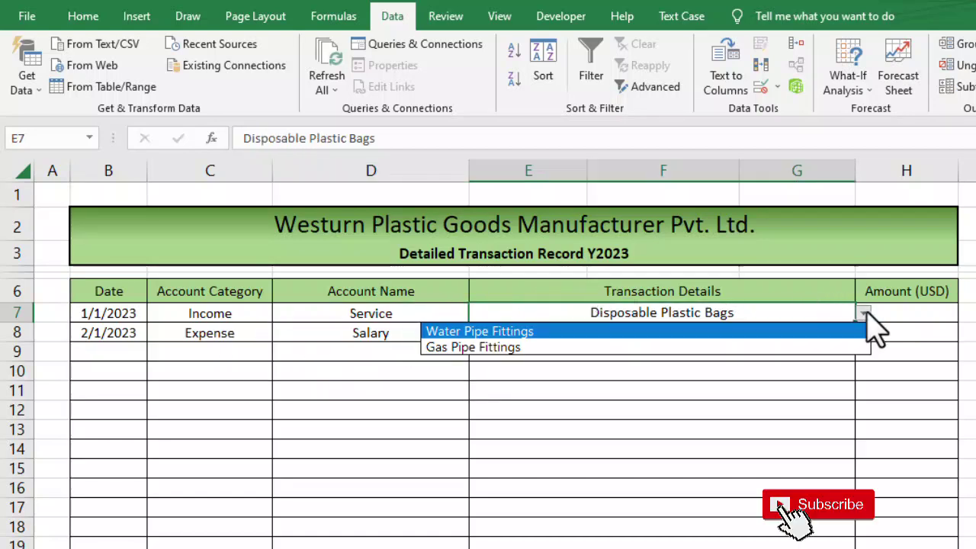
{"action": "left_click", "coordinate": [545, 333]}
{"action": "left_click", "coordinate": [488, 351]}
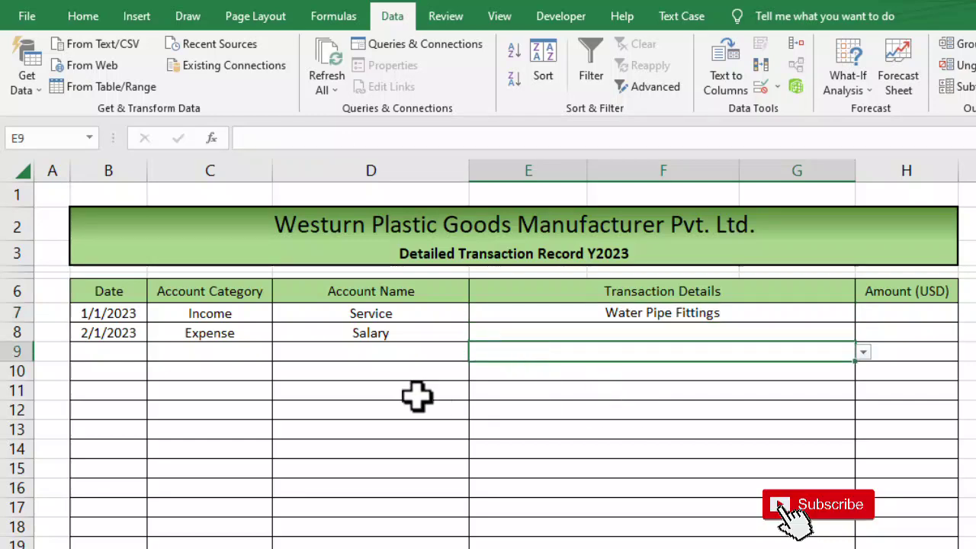
Review the account category, account name and third-level source lists on the list sheet, then return to the transaction record.
{"action": "left_click", "coordinate": [274, 548]}
{"action": "scroll", "coordinate": [238, 487], "scroll_direction": "down", "scroll_amount": 4}
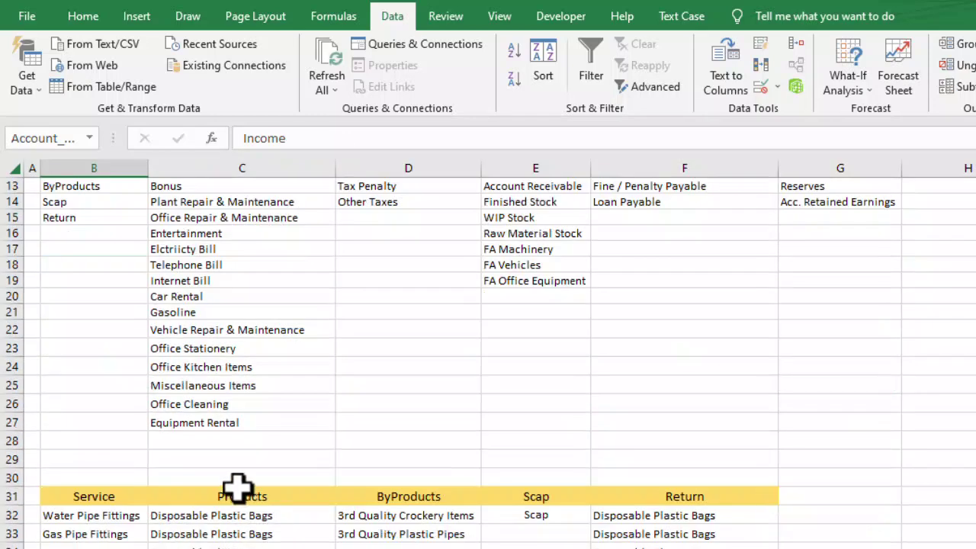
{"action": "scroll", "coordinate": [238, 486], "scroll_direction": "up", "scroll_amount": 4}
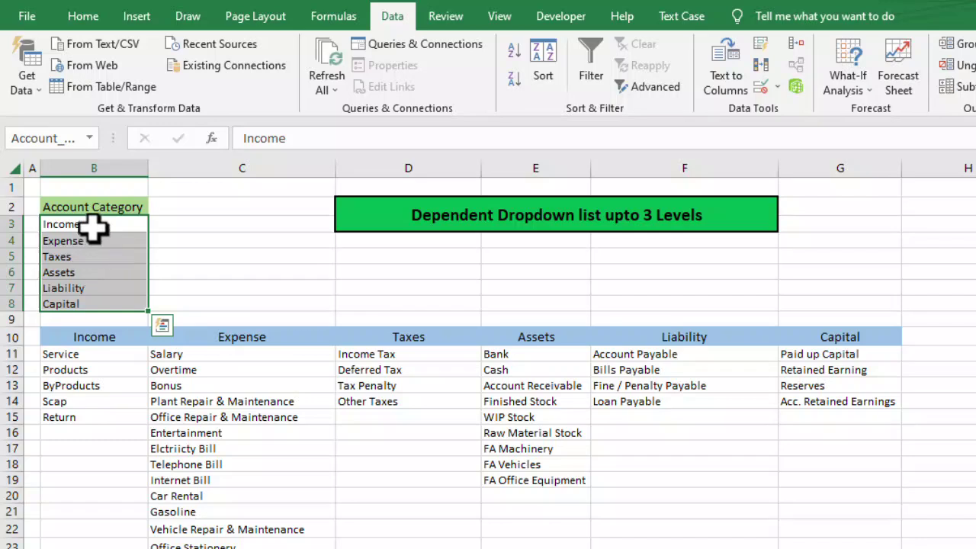
{"action": "left_click_drag", "start_coordinate": [92, 225], "coordinate": [92, 303]}
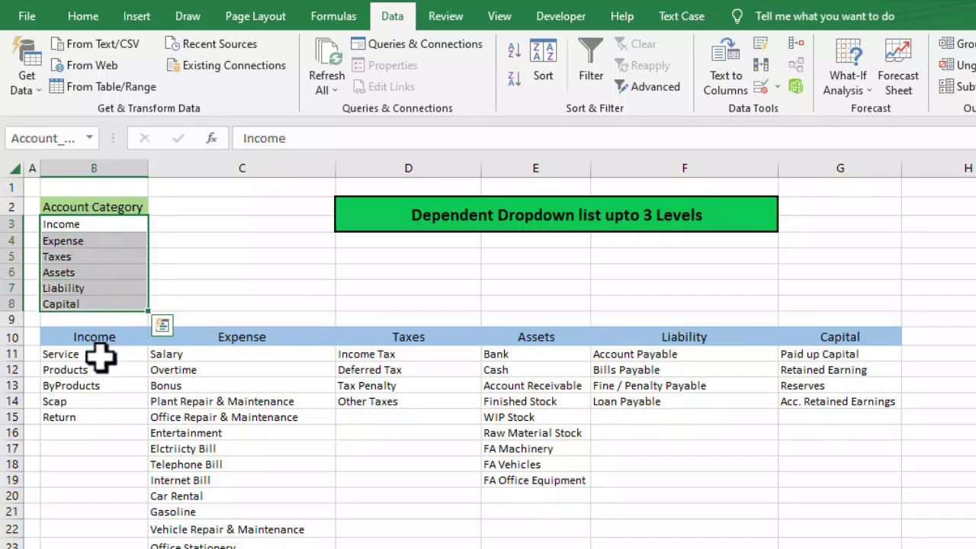
{"action": "left_click_drag", "start_coordinate": [86, 352], "coordinate": [87, 404]}
{"action": "left_click_drag", "start_coordinate": [170, 371], "coordinate": [170, 481]}
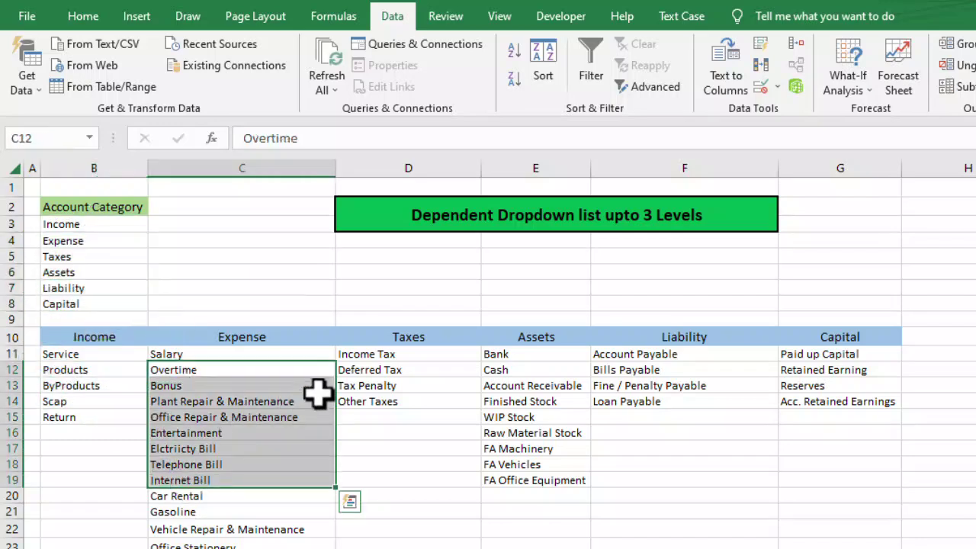
{"action": "left_click_drag", "start_coordinate": [370, 369], "coordinate": [402, 404]}
{"action": "left_click", "coordinate": [571, 387]}
{"action": "scroll", "coordinate": [357, 446], "scroll_direction": "down", "scroll_amount": 2}
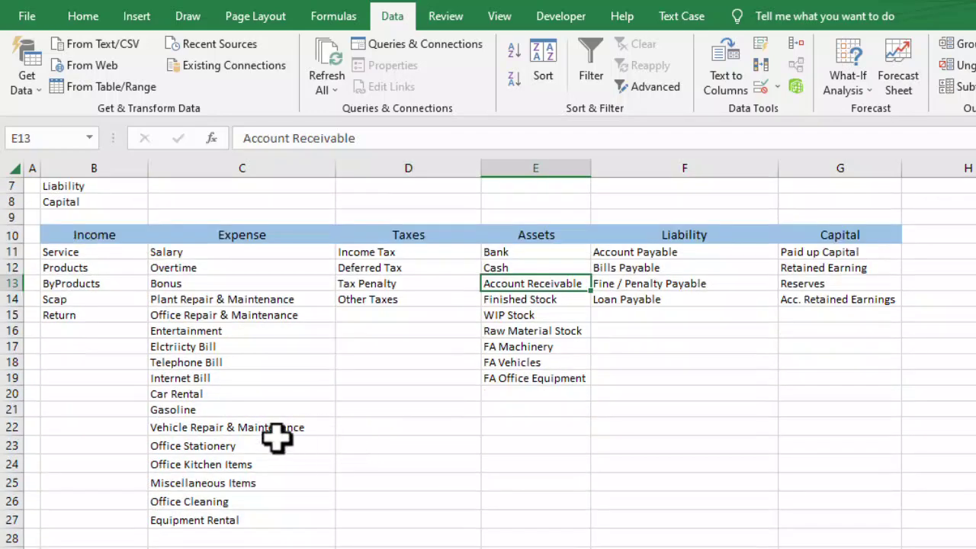
{"action": "scroll", "coordinate": [222, 447], "scroll_direction": "down", "scroll_amount": 2}
{"action": "key", "text": "ctrl+Page_Up"}
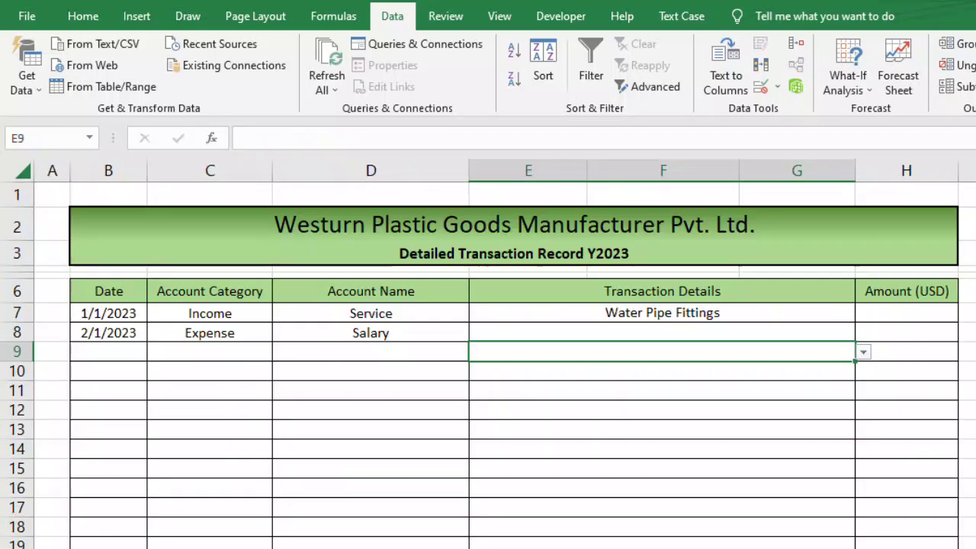
Compare the Expense entry in row 8 with the third-level lists and the Income account names on the list sheet.
{"action": "left_click", "coordinate": [229, 335]}
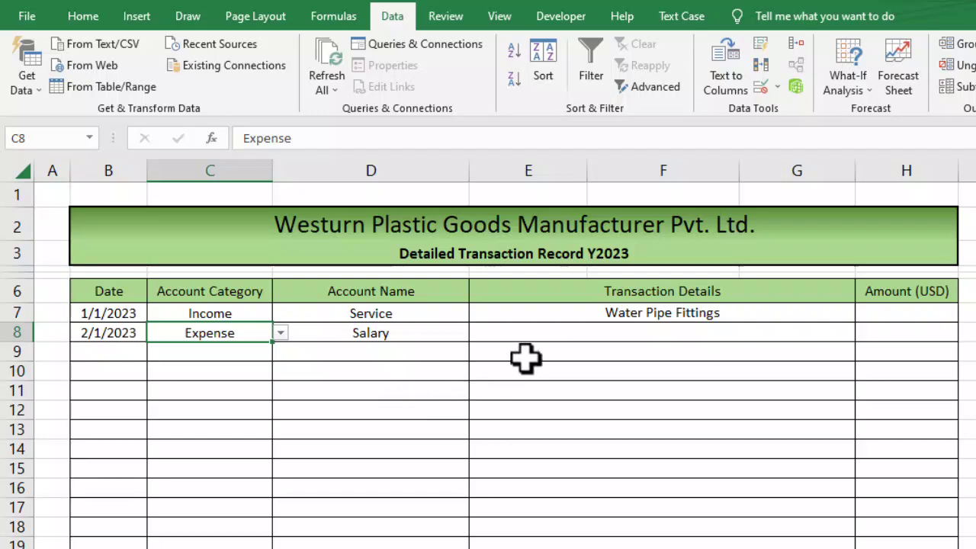
{"action": "left_click", "coordinate": [556, 334]}
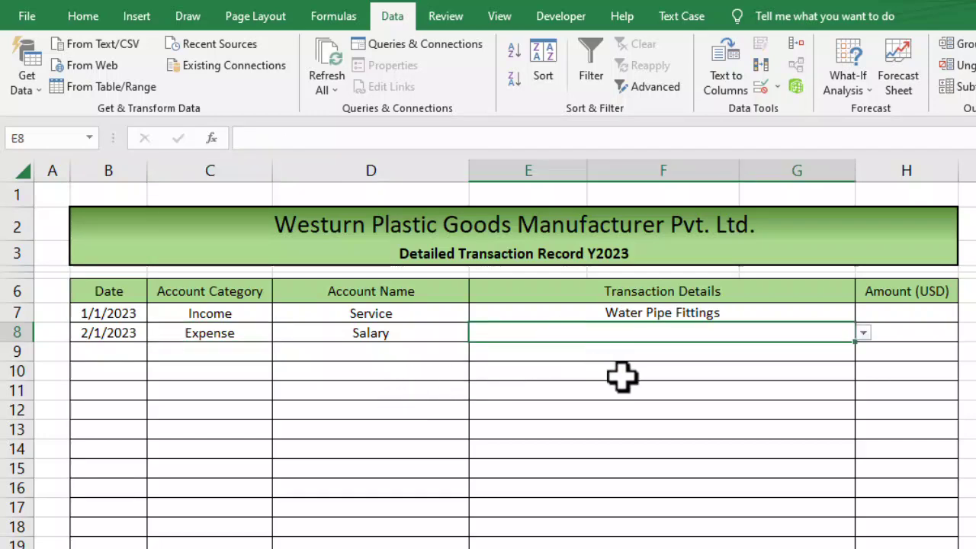
{"action": "key", "text": "ctrl+Page_Down"}
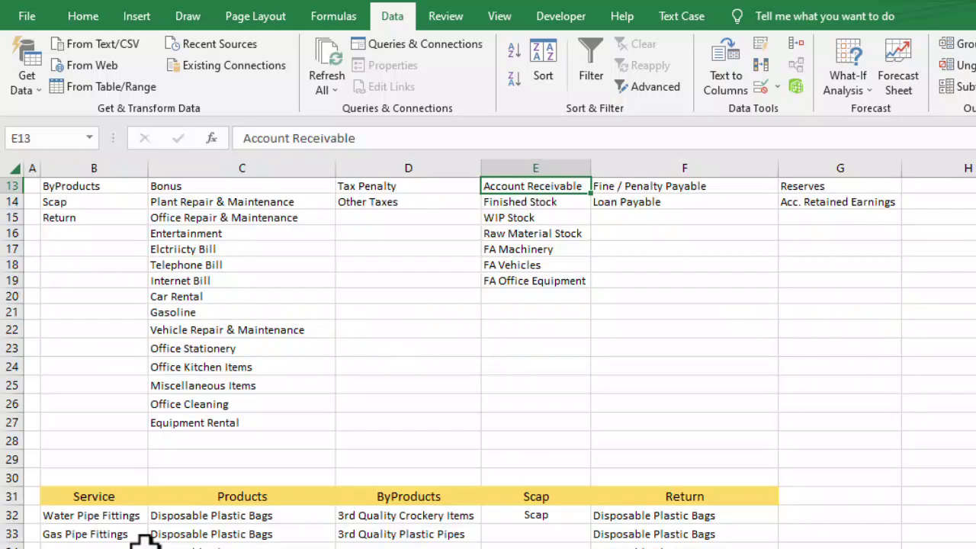
{"action": "scroll", "coordinate": [145, 541], "scroll_direction": "down", "scroll_amount": 3}
{"action": "left_click_drag", "start_coordinate": [81, 373], "coordinate": [260, 469]}
{"action": "key", "text": "ctrl+Page_Up"}
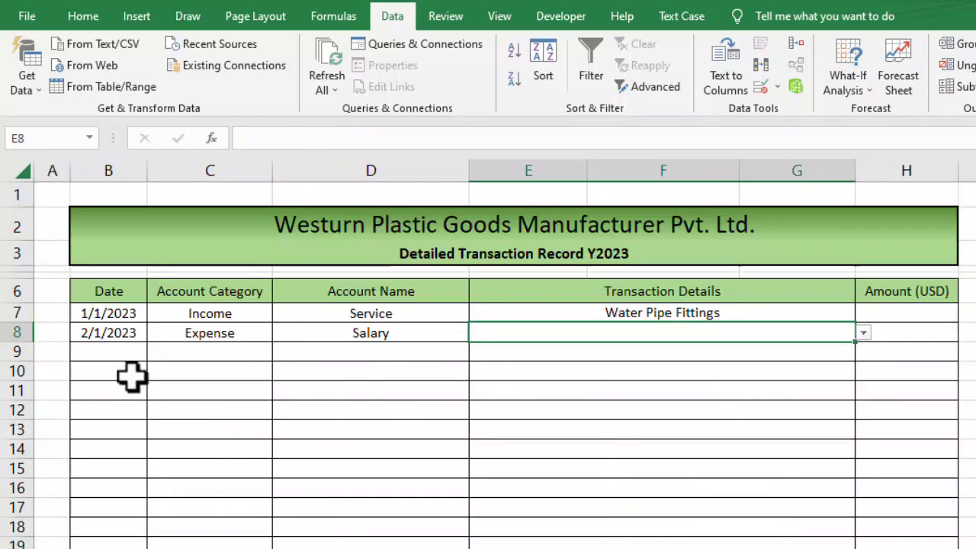
{"action": "scroll", "coordinate": [140, 393], "scroll_direction": "down", "scroll_amount": 1}
{"action": "key", "text": "ctrl+Page_Down"}
{"action": "scroll", "coordinate": [224, 458], "scroll_direction": "up", "scroll_amount": 5}
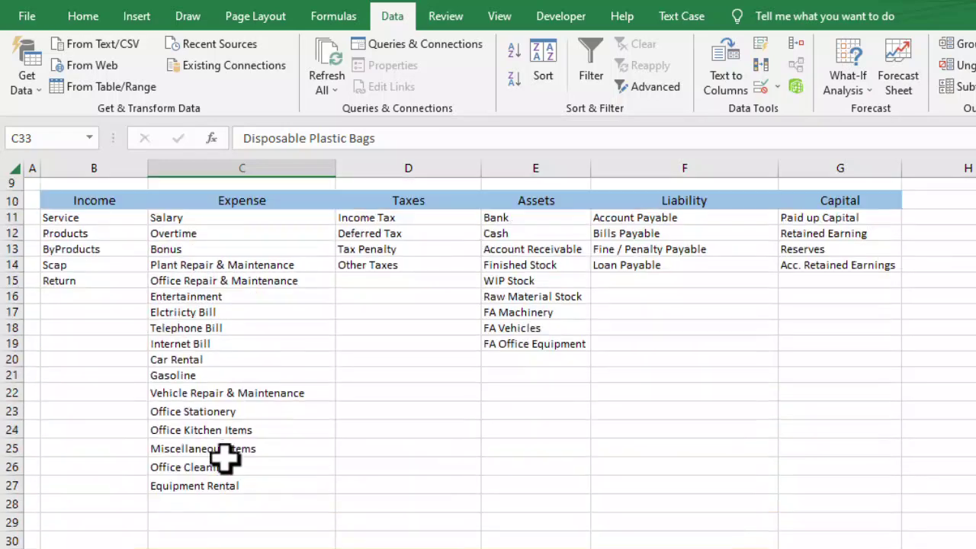
{"action": "left_click_drag", "start_coordinate": [115, 268], "coordinate": [114, 314]}
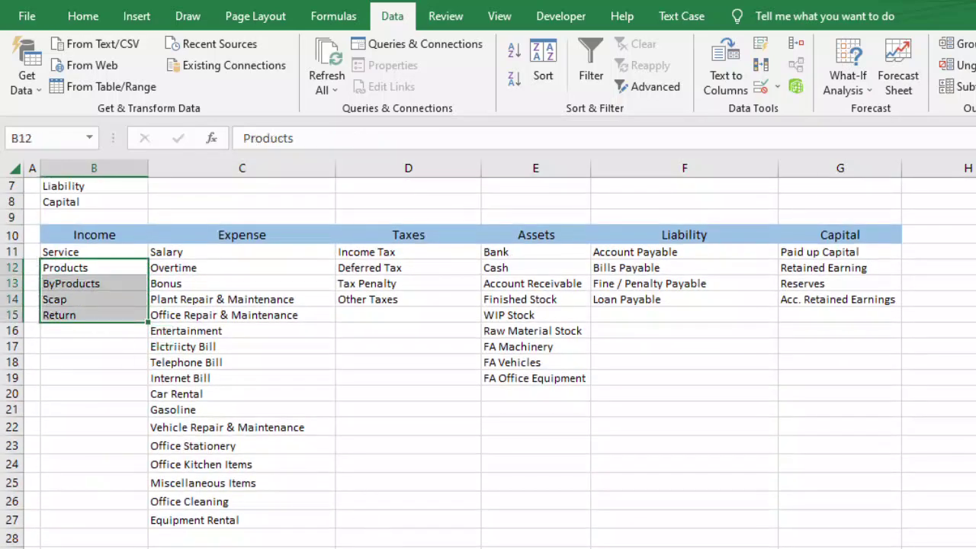
{"action": "key", "text": "ctrl+Page_Up"}
Inspect the dropdown options of the transaction detail in E7 and the account category in C8 without changing either.
{"action": "left_click", "coordinate": [769, 227]}
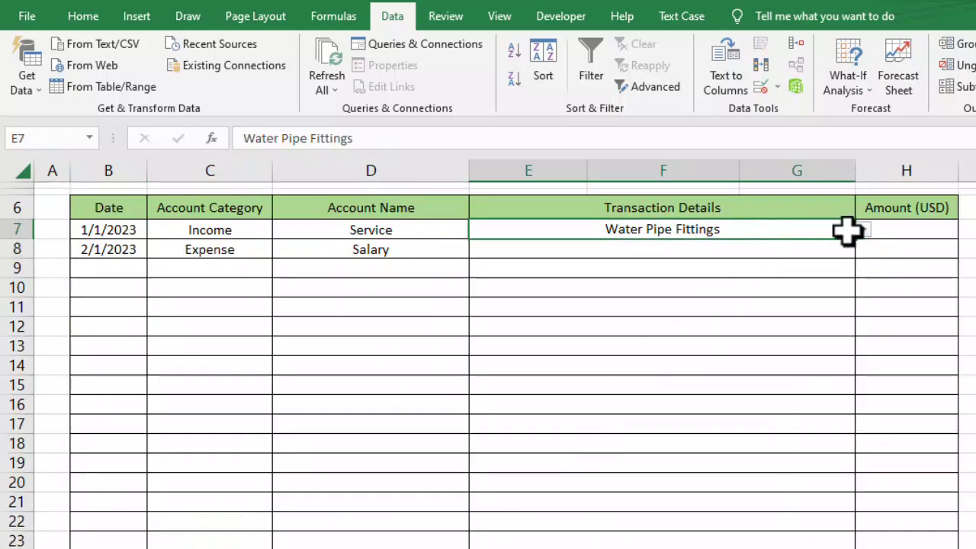
{"action": "left_click", "coordinate": [862, 231]}
{"action": "key", "text": "Escape"}
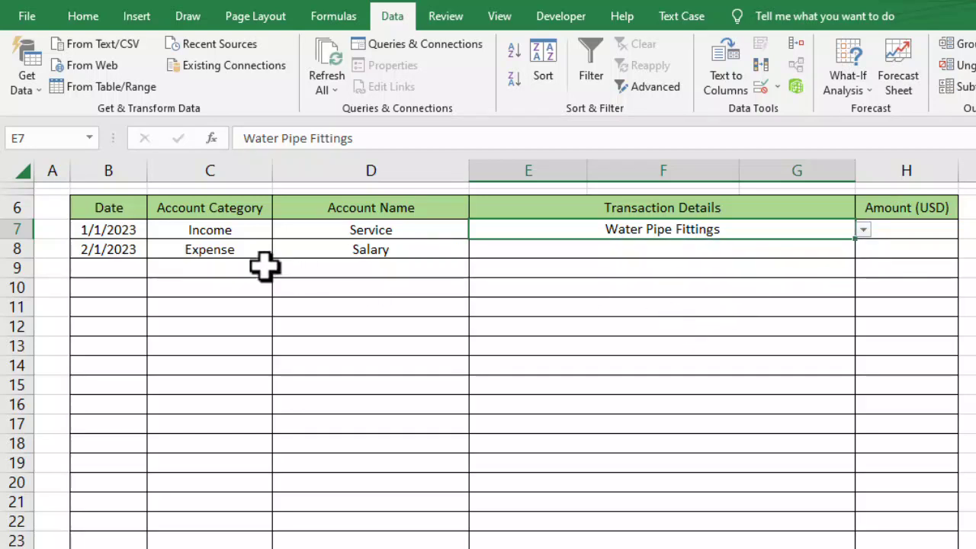
{"action": "left_click", "coordinate": [229, 251]}
{"action": "left_click", "coordinate": [280, 250]}
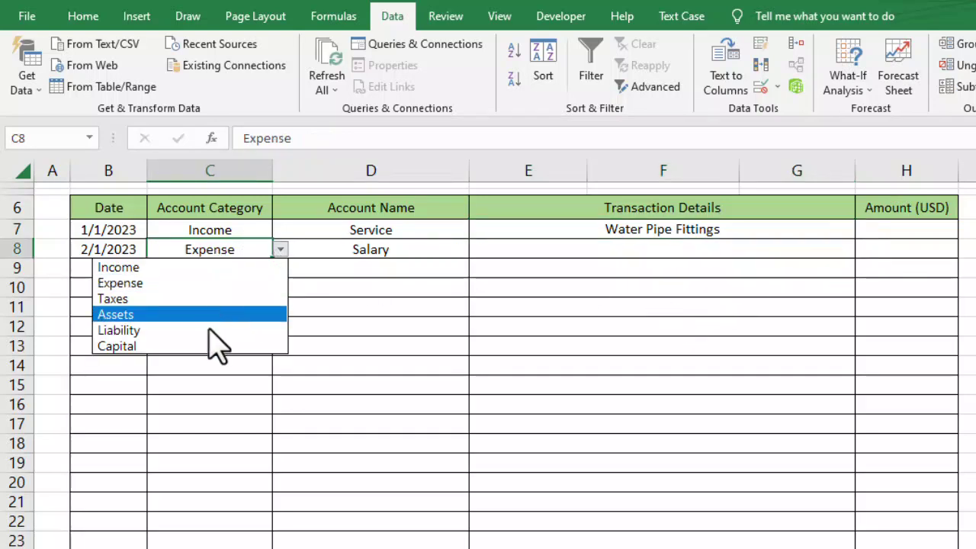
{"action": "key", "text": "Escape"}
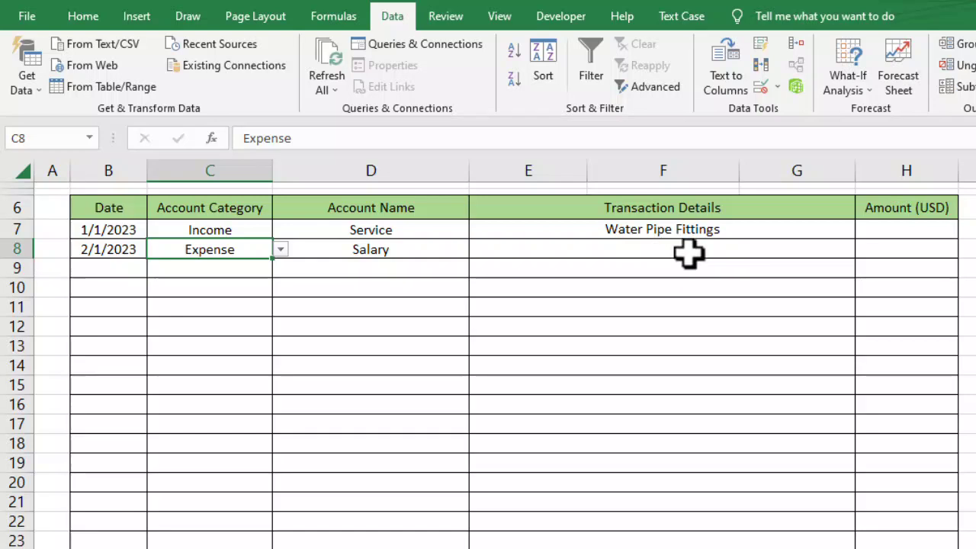
Try to enter the free text "ade" as the transaction detail in E8.
{"action": "left_click", "coordinate": [689, 255]}
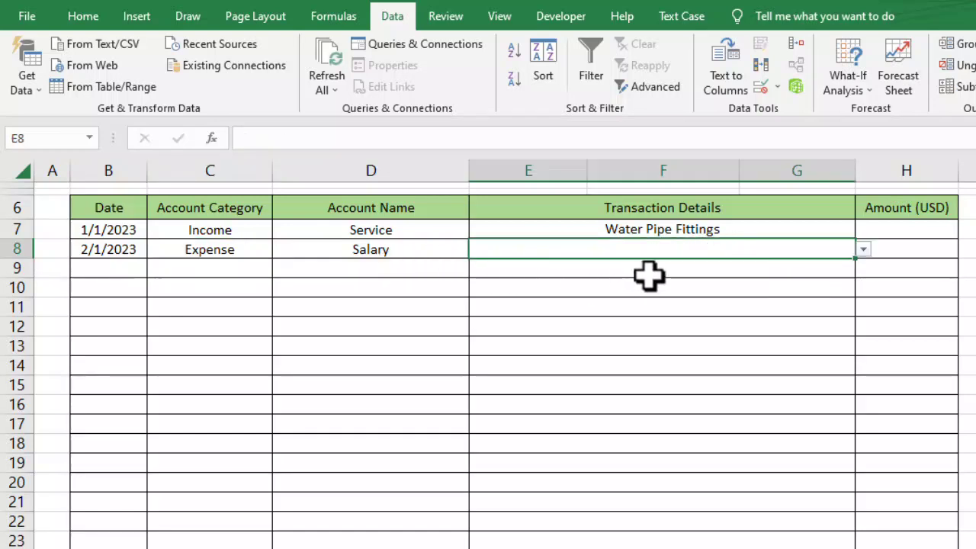
{"action": "type", "text": "ade"}
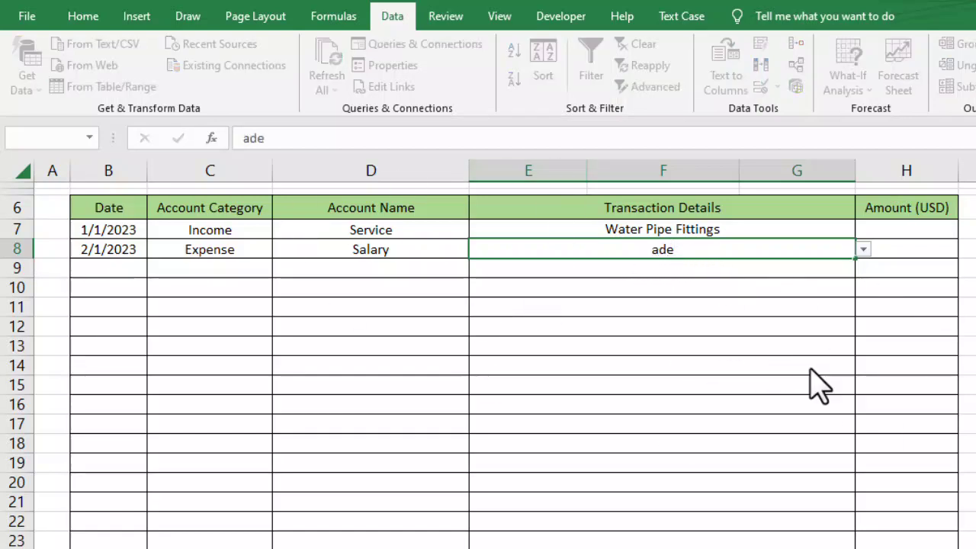
{"action": "key", "text": "Return"}
{"action": "left_click", "coordinate": [644, 373]}
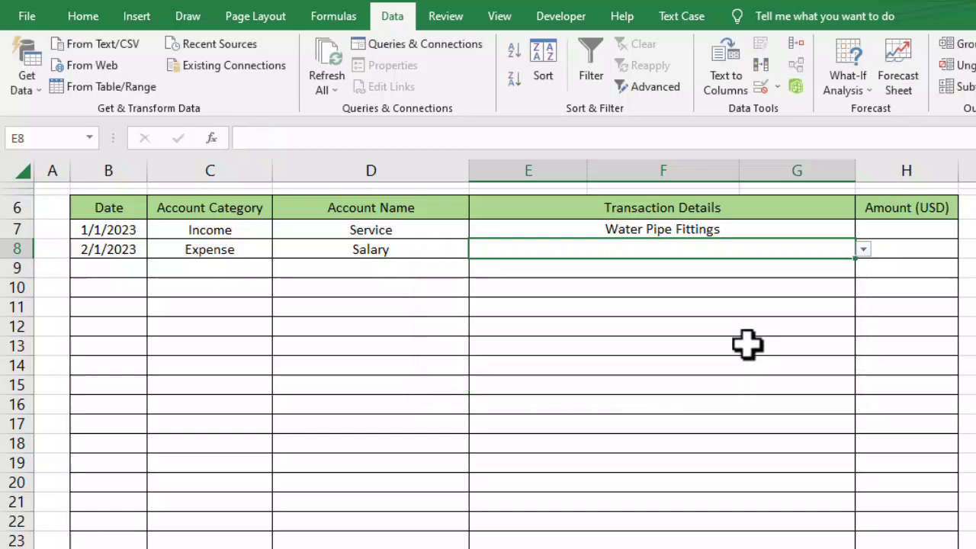
View the account category options in C8 again and select the empty Transaction Details cell E8.
{"action": "left_click", "coordinate": [259, 254]}
{"action": "left_click", "coordinate": [279, 251]}
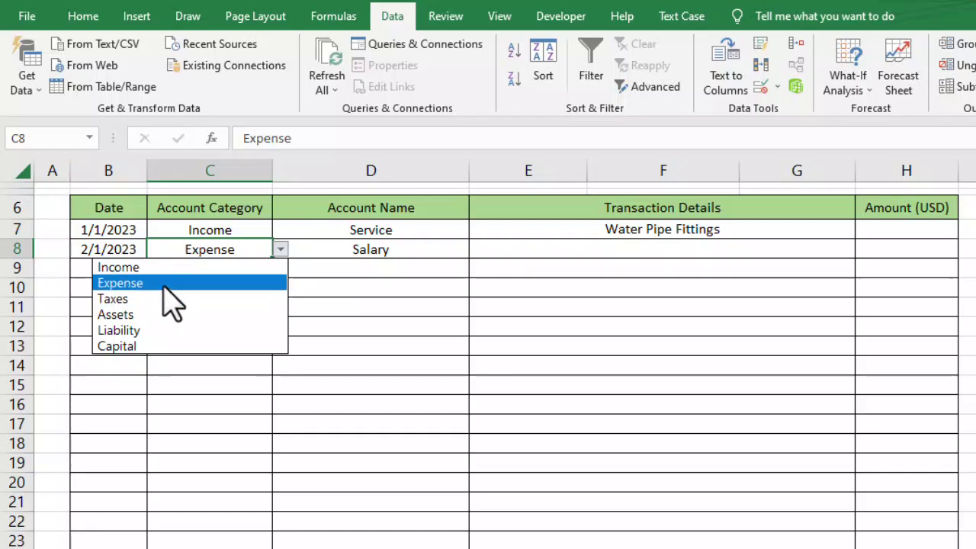
{"action": "left_click", "coordinate": [625, 255]}
{"action": "left_click", "coordinate": [619, 251]}
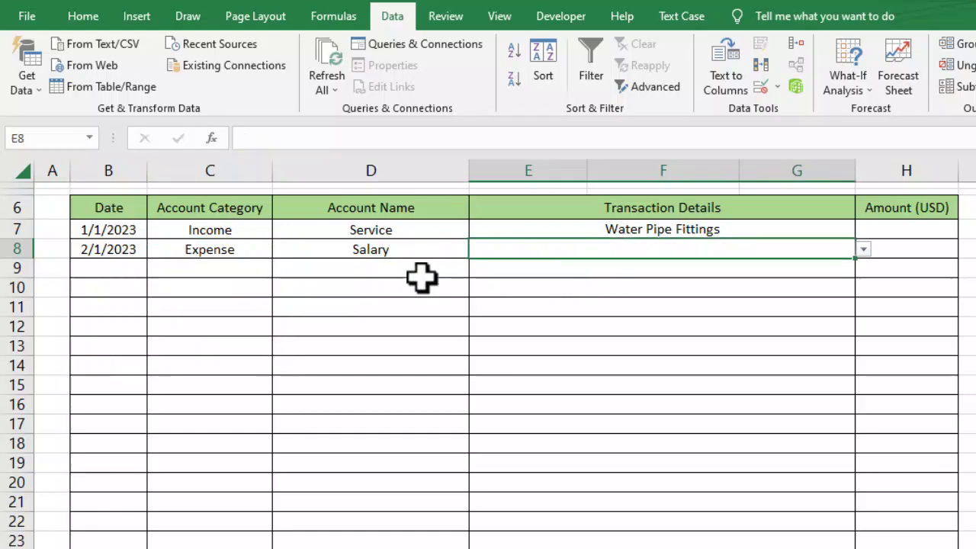
Change the transaction detail in E7 to Gas Pipe Fittings.
{"action": "left_click", "coordinate": [255, 233]}
{"action": "left_click", "coordinate": [646, 231]}
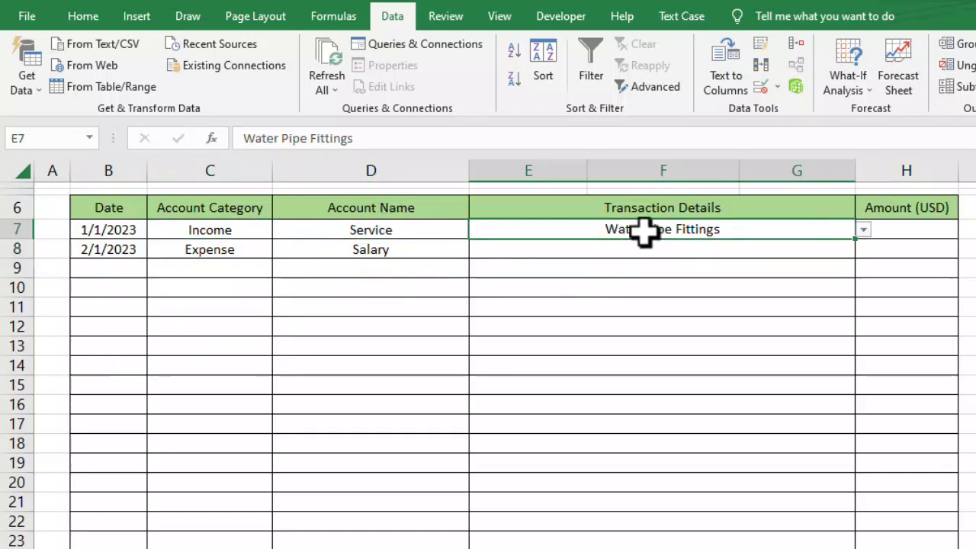
{"action": "left_click", "coordinate": [864, 230]}
{"action": "left_click", "coordinate": [719, 264]}
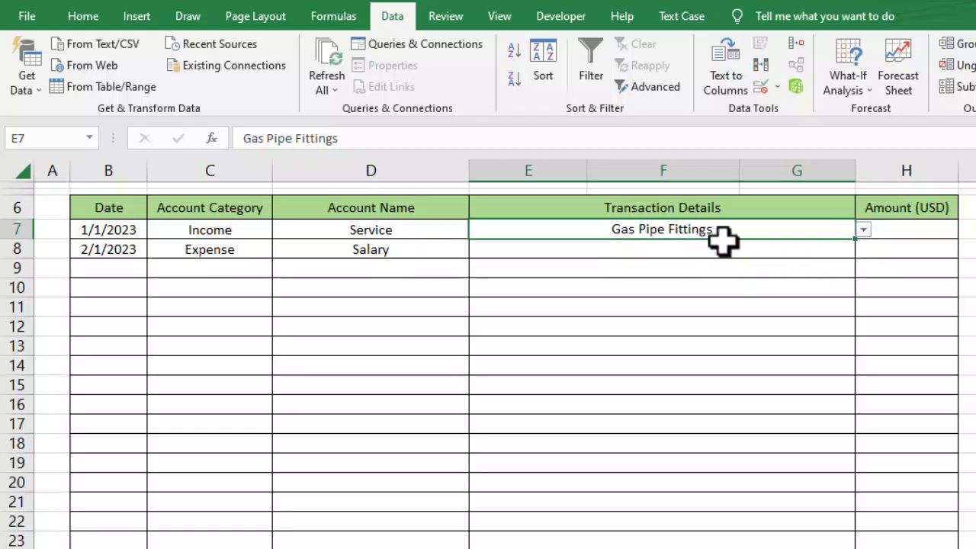
Disable the data validation error alert for invalid entries in the Transaction Details cells from row 7 down.
{"action": "left_click_drag", "start_coordinate": [728, 249], "coordinate": [713, 393]}
{"action": "scroll", "coordinate": [715, 395], "scroll_direction": "up", "scroll_amount": 6}
{"action": "scroll", "coordinate": [715, 412], "scroll_direction": "up", "scroll_amount": 2}
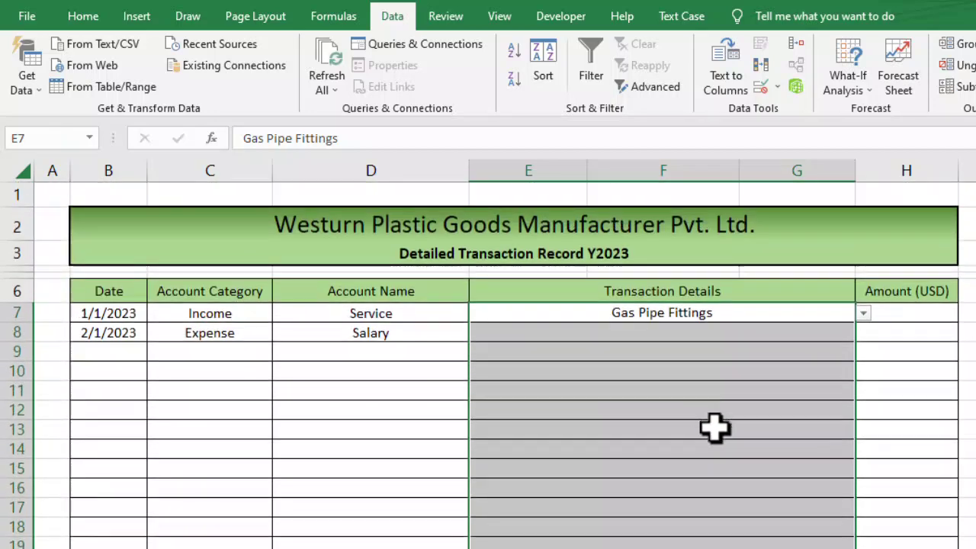
{"action": "scroll", "coordinate": [688, 402], "scroll_direction": "down", "scroll_amount": 9}
{"action": "scroll", "coordinate": [683, 366], "scroll_direction": "up", "scroll_amount": 7}
{"action": "scroll", "coordinate": [669, 218], "scroll_direction": "up", "scroll_amount": 2}
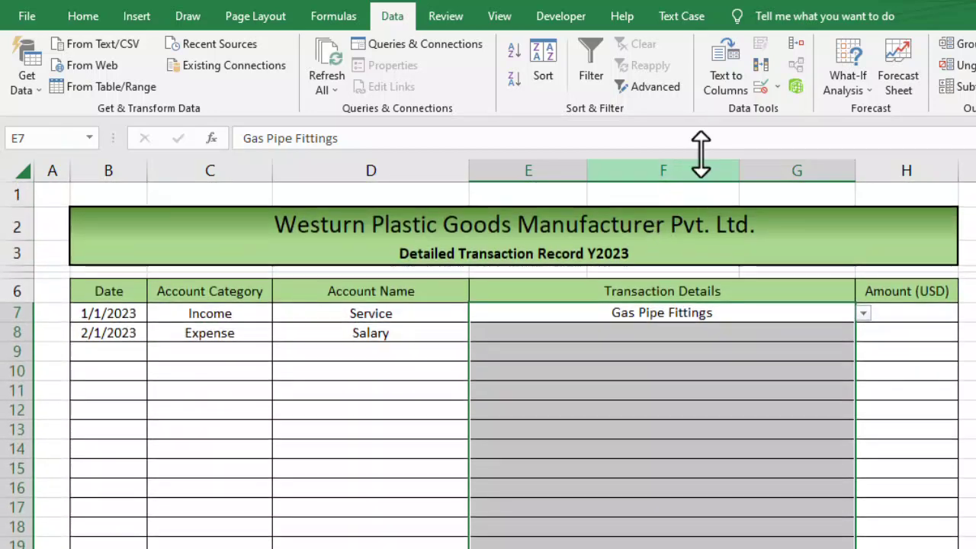
{"action": "left_click", "coordinate": [778, 88]}
{"action": "left_click", "coordinate": [792, 111]}
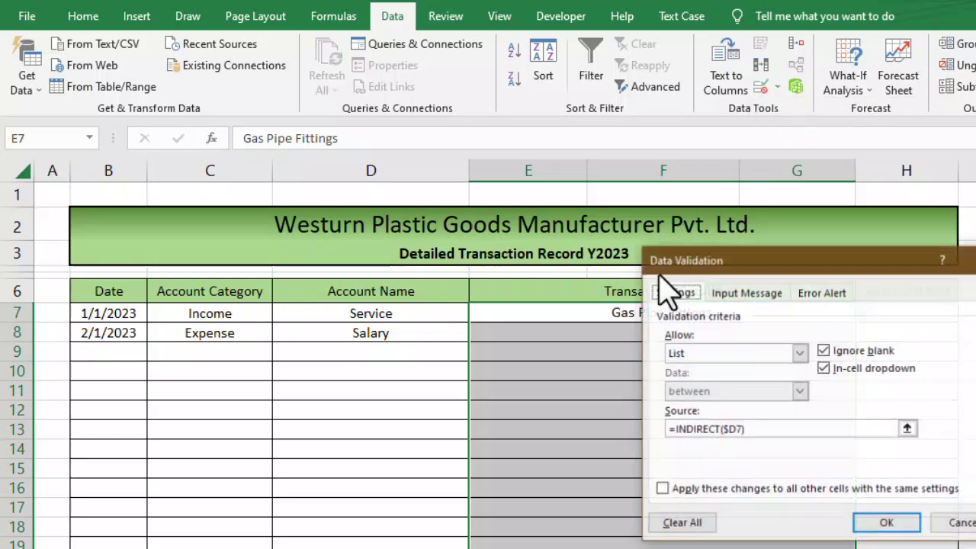
{"action": "left_click_drag", "start_coordinate": [693, 277], "coordinate": [347, 375]}
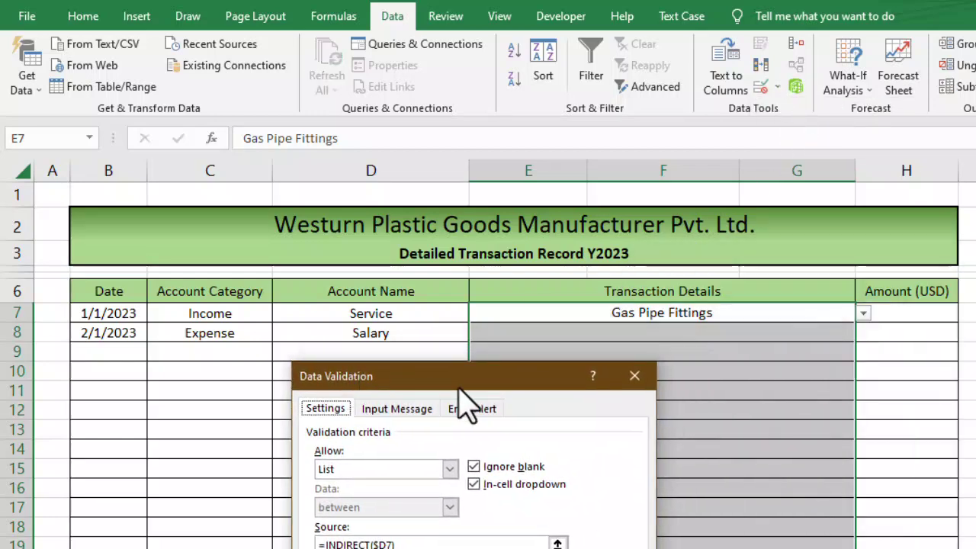
{"action": "left_click", "coordinate": [472, 410]}
{"action": "left_click_drag", "start_coordinate": [512, 384], "coordinate": [656, 363]}
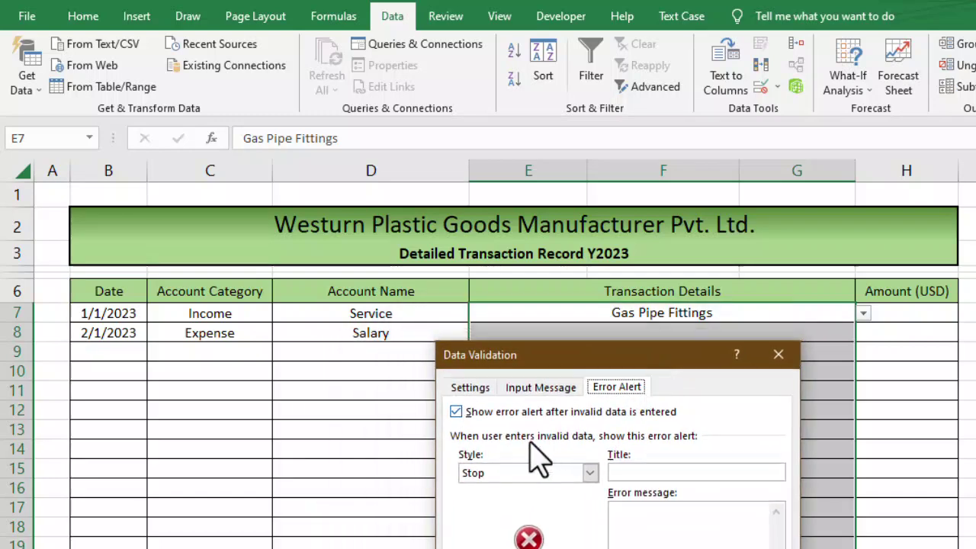
{"action": "left_click", "coordinate": [457, 412]}
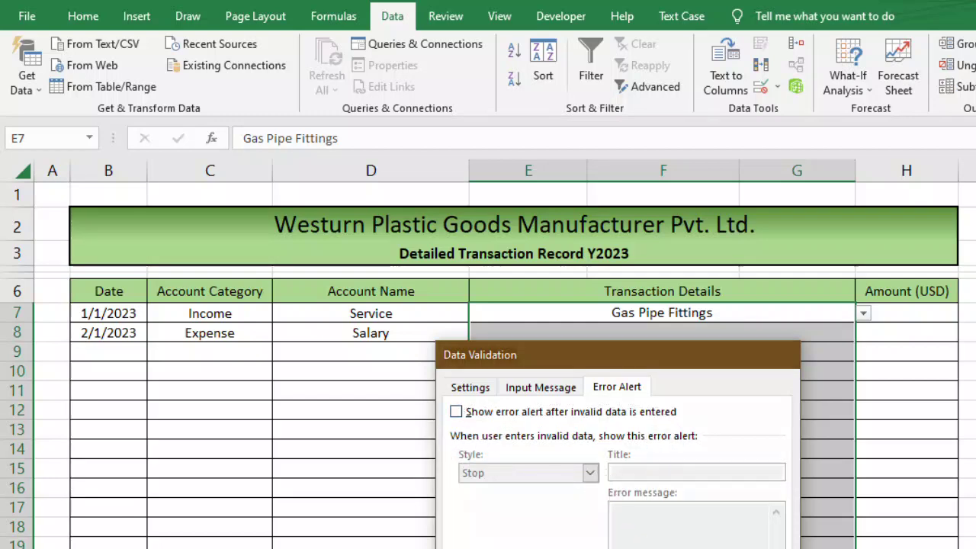
{"action": "key", "text": "Return"}
Check that E7 still offers its dropdown list, then select the Transaction Details cell E8.
{"action": "left_click", "coordinate": [702, 338]}
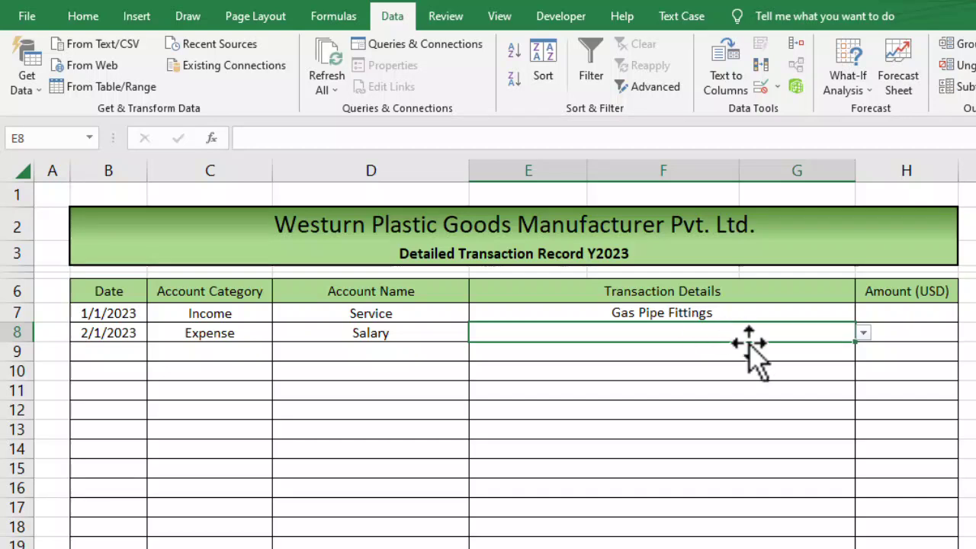
{"action": "left_click", "coordinate": [794, 313]}
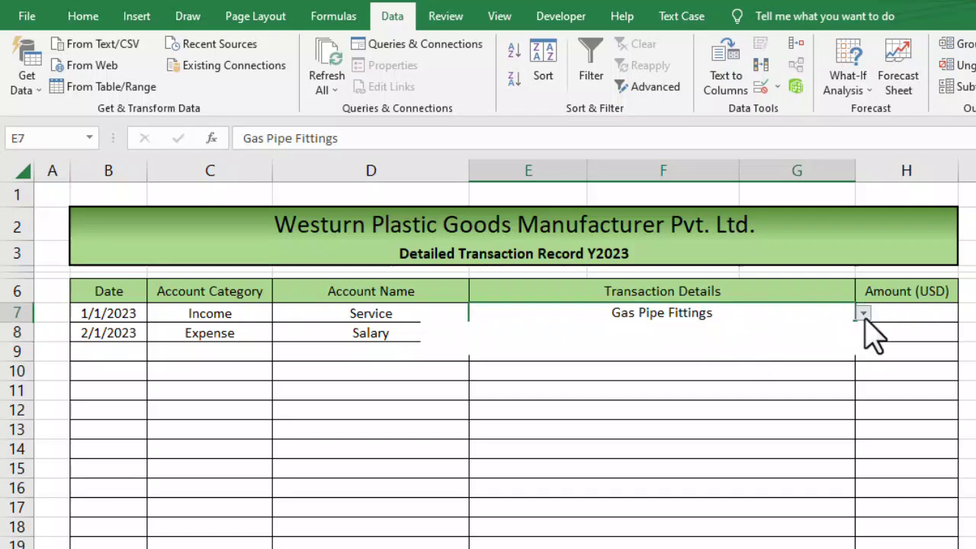
{"action": "left_click", "coordinate": [864, 313]}
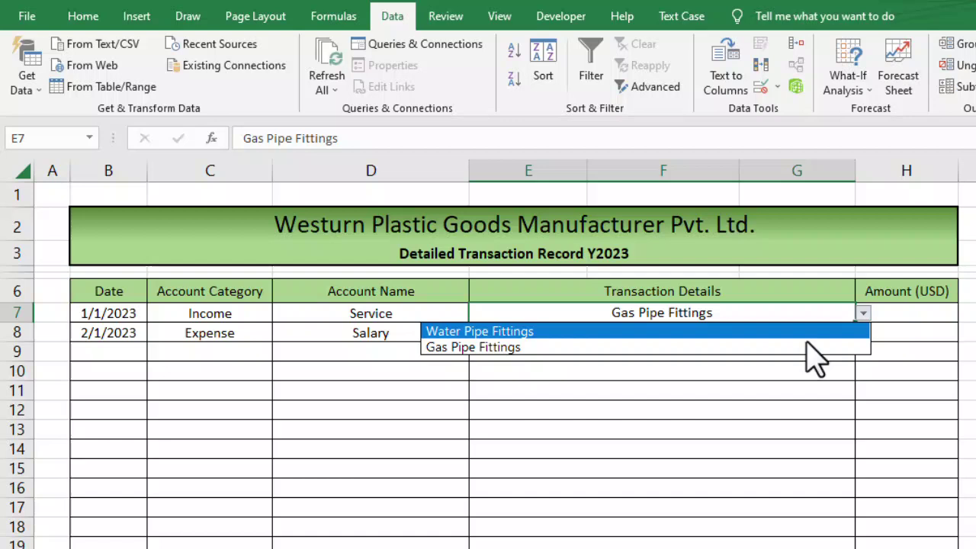
{"action": "left_click", "coordinate": [811, 397]}
{"action": "left_click", "coordinate": [753, 338]}
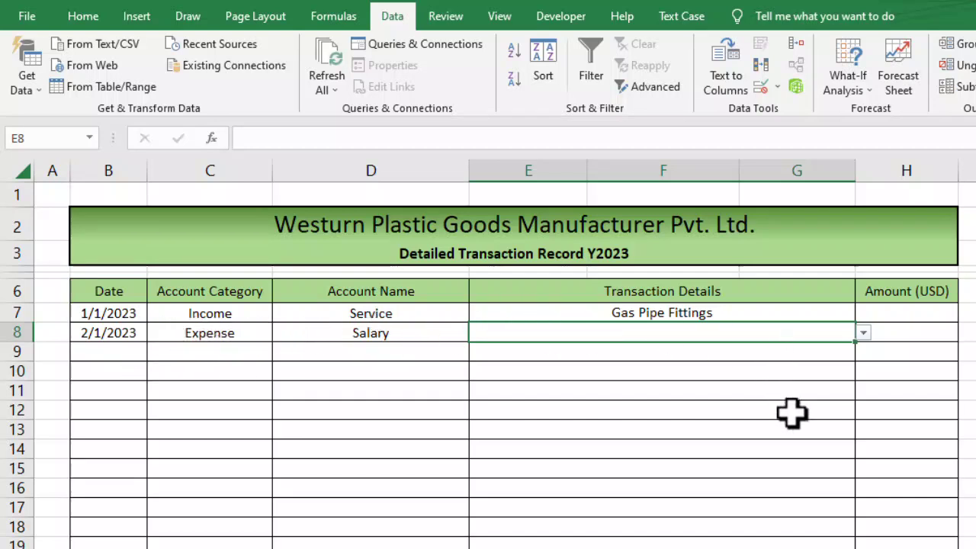
Enter the free text Sales Dep Salary Jan-2023 as the transaction detail in E8.
{"action": "type", "text": "Sales Dep Salary"}
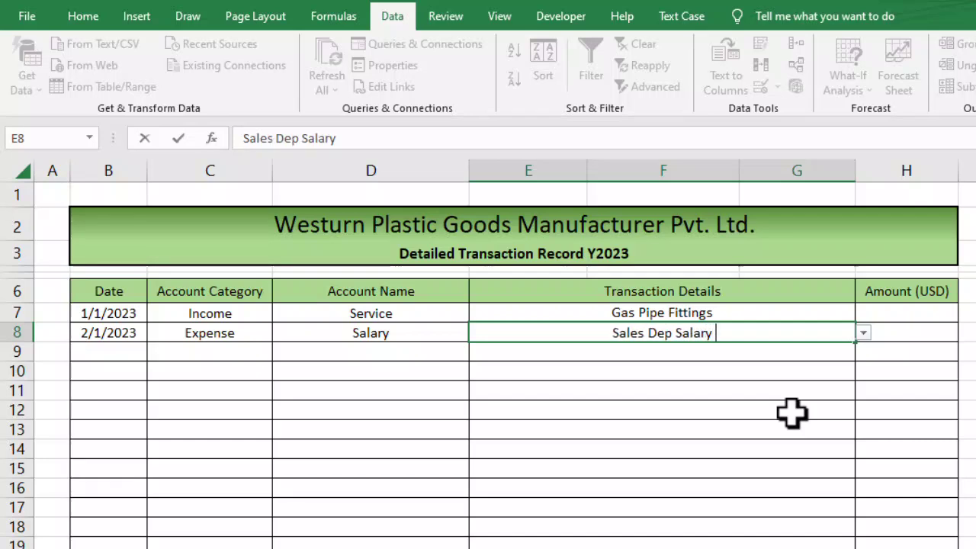
{"action": "type", "text": " Jan-2023"}
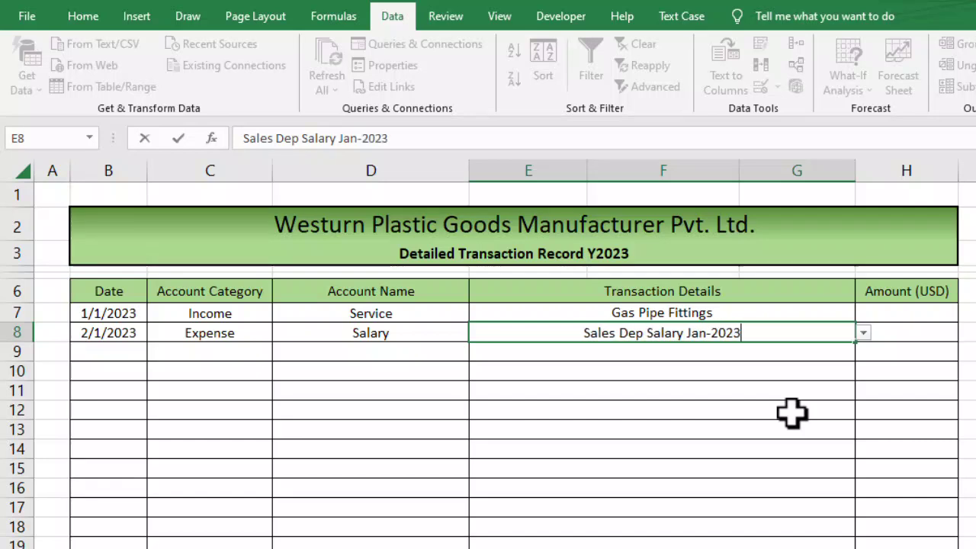
{"action": "key", "text": "Return"}
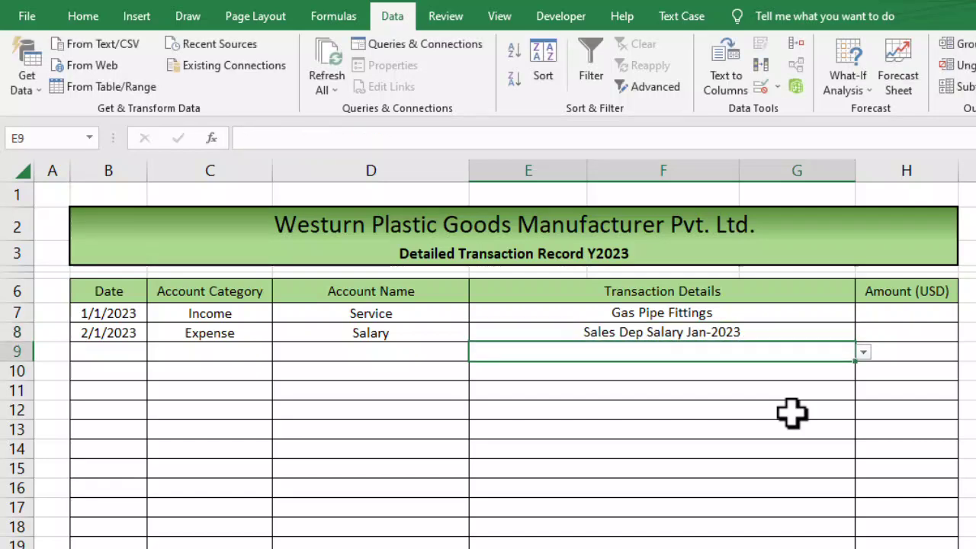
Choose Income as the account category in C9 and Products as the account name in D9.
{"action": "left_click", "coordinate": [227, 351]}
{"action": "left_click", "coordinate": [281, 352]}
{"action": "left_click", "coordinate": [237, 369]}
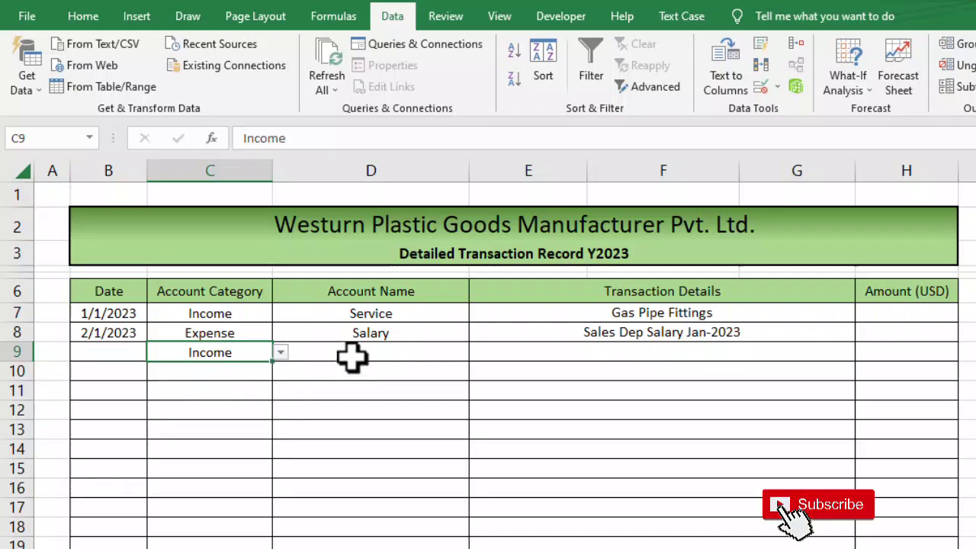
{"action": "left_click", "coordinate": [367, 336]}
{"action": "left_click", "coordinate": [363, 351]}
{"action": "left_click", "coordinate": [476, 352]}
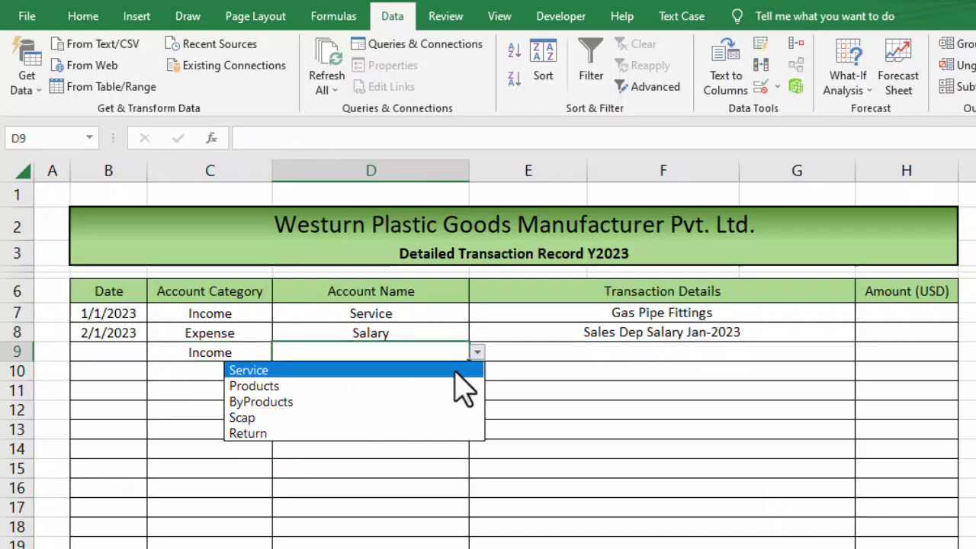
{"action": "left_click", "coordinate": [420, 388]}
Choose Disposable Plastic Glass as the transaction detail in E9.
{"action": "left_click", "coordinate": [717, 353]}
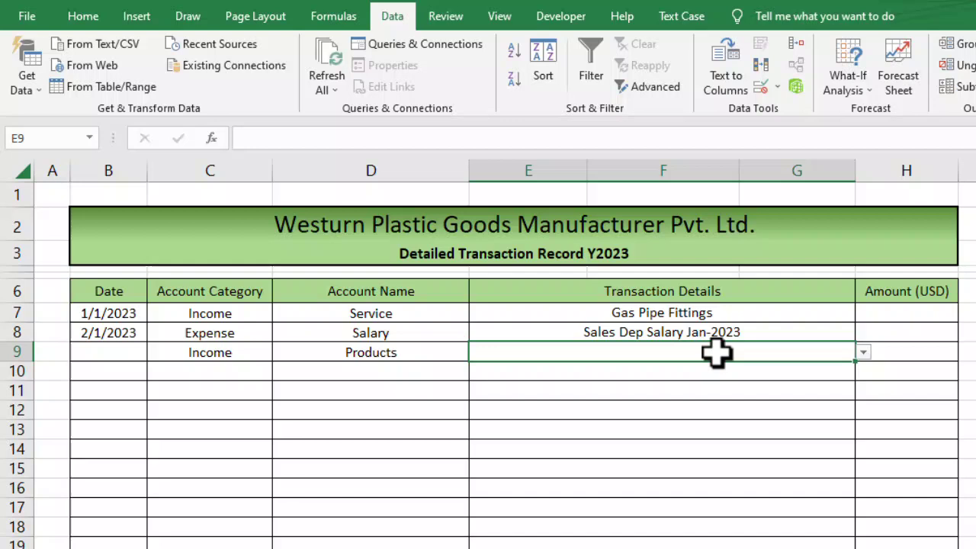
{"action": "left_click", "coordinate": [863, 353]}
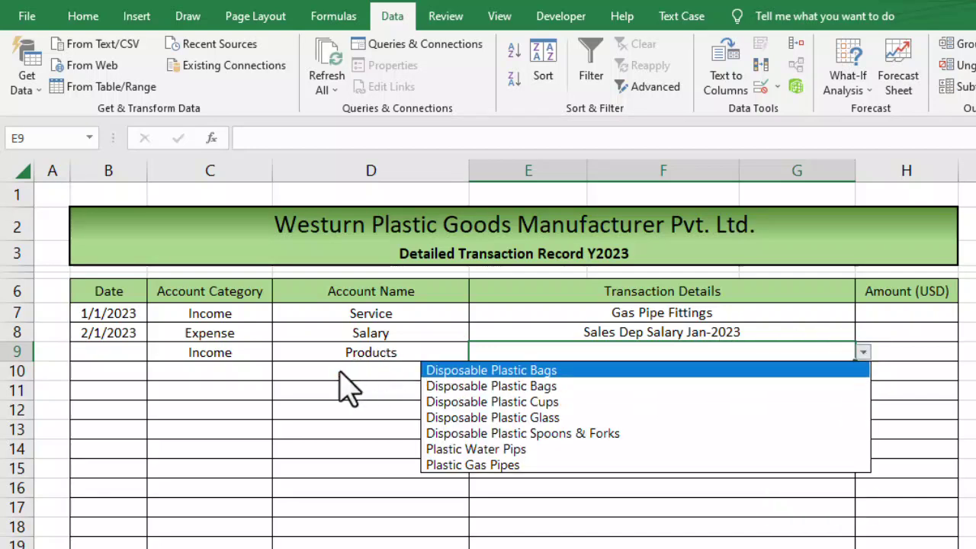
{"action": "left_click", "coordinate": [537, 416]}
Enter the free text SB as the transaction detail in E10.
{"action": "left_click", "coordinate": [588, 373]}
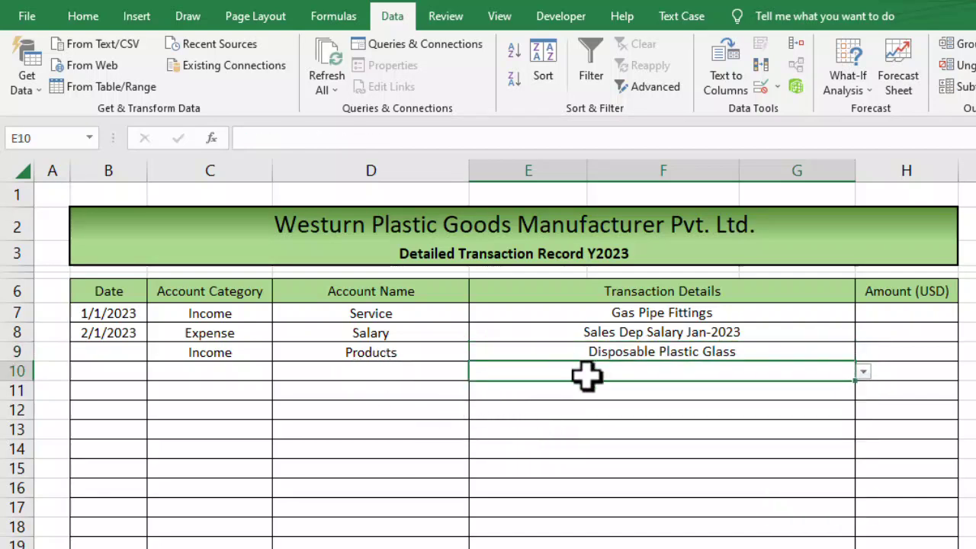
{"action": "type", "text": "SB"}
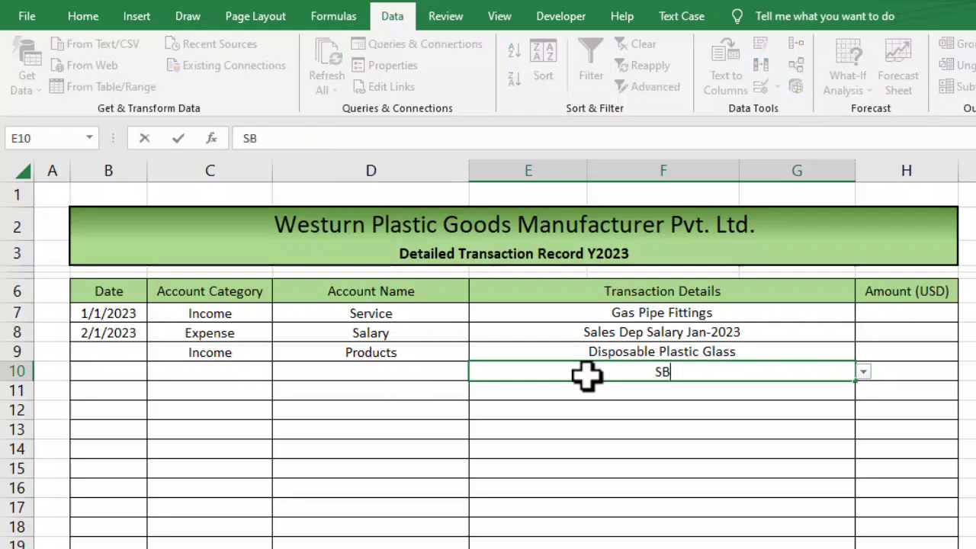
{"action": "key", "text": "Return"}
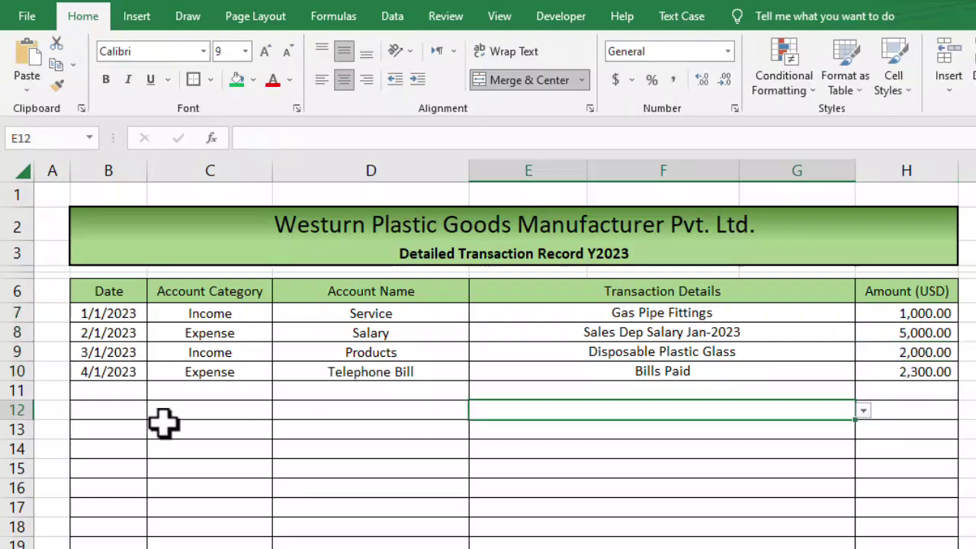
Review the completed category, account name and transaction detail entries by selecting C7:G10, finishing with C9:G10.
{"action": "left_click_drag", "start_coordinate": [190, 330], "coordinate": [722, 369]}
{"action": "left_click", "coordinate": [723, 369]}
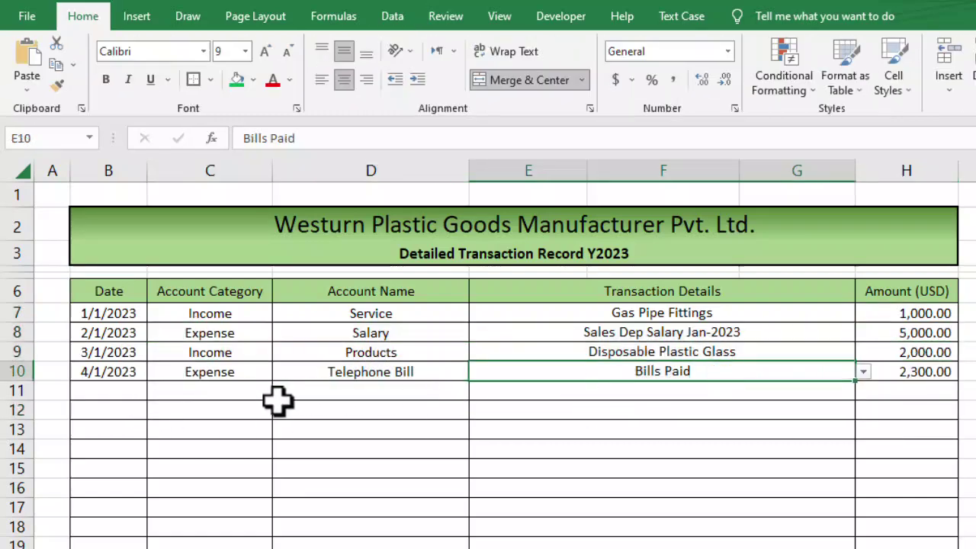
{"action": "left_click_drag", "start_coordinate": [253, 319], "coordinate": [723, 370]}
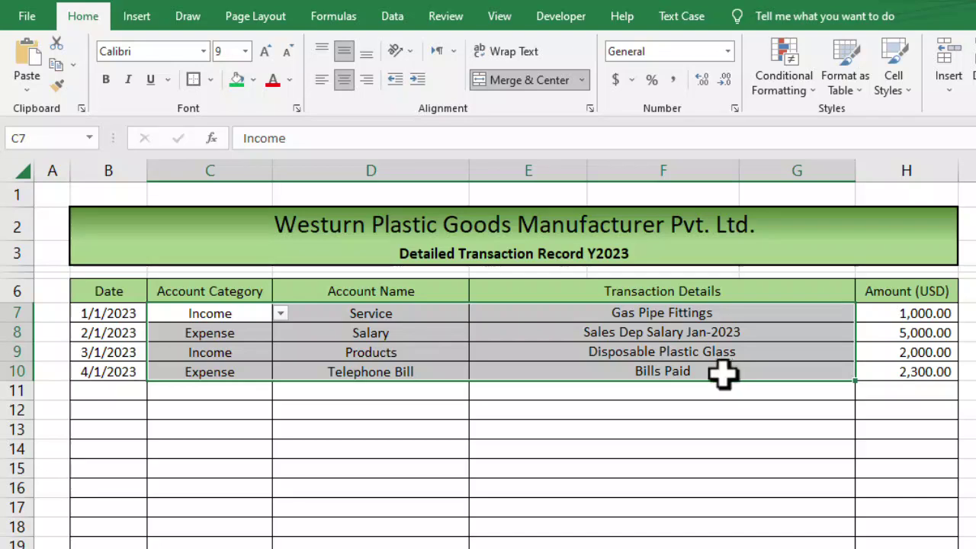
{"action": "left_click_drag", "start_coordinate": [722, 374], "coordinate": [225, 352]}
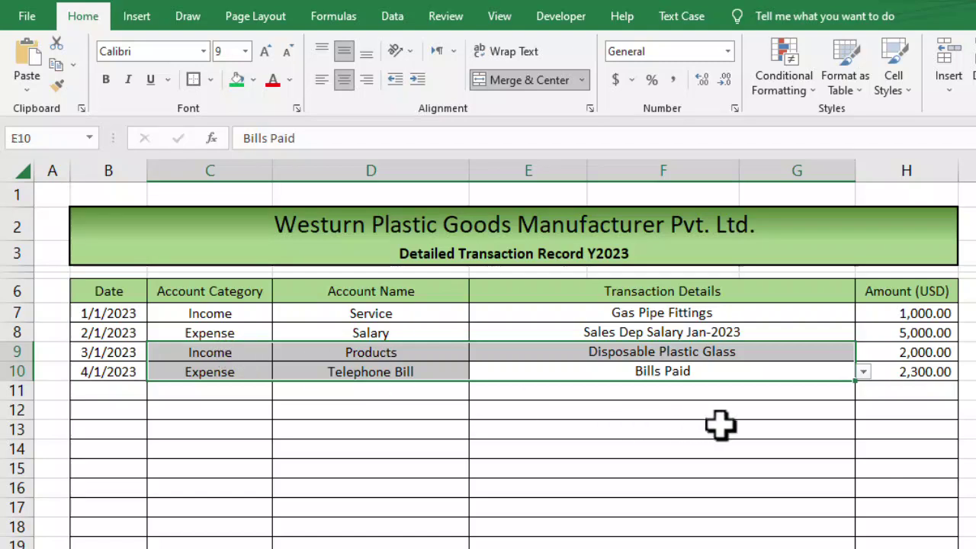